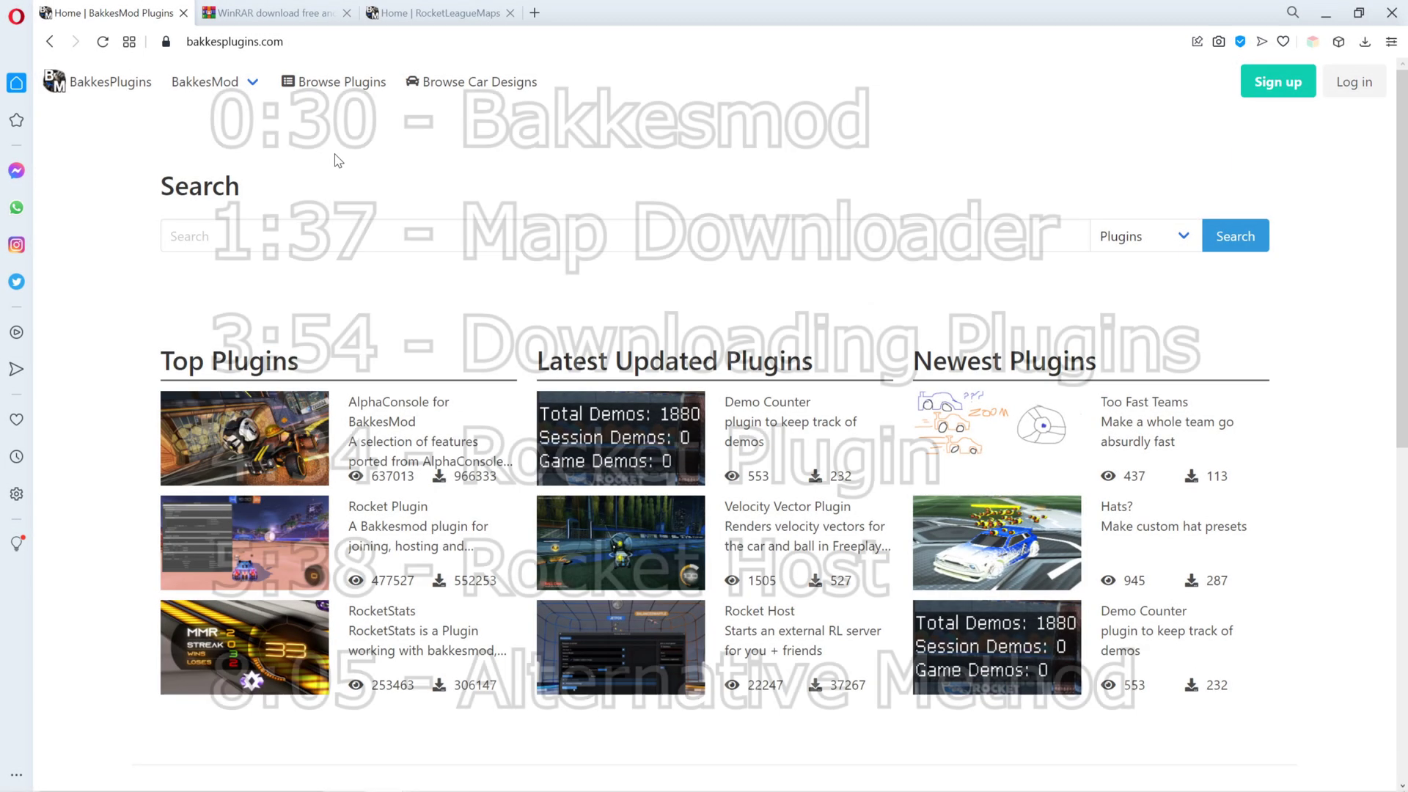
Step: Download the BakkesMod setup archive, BakkesModSetup.zip, from the BakkesPlugins site
{"action": "mouse_move", "coordinate": [183, 101]}
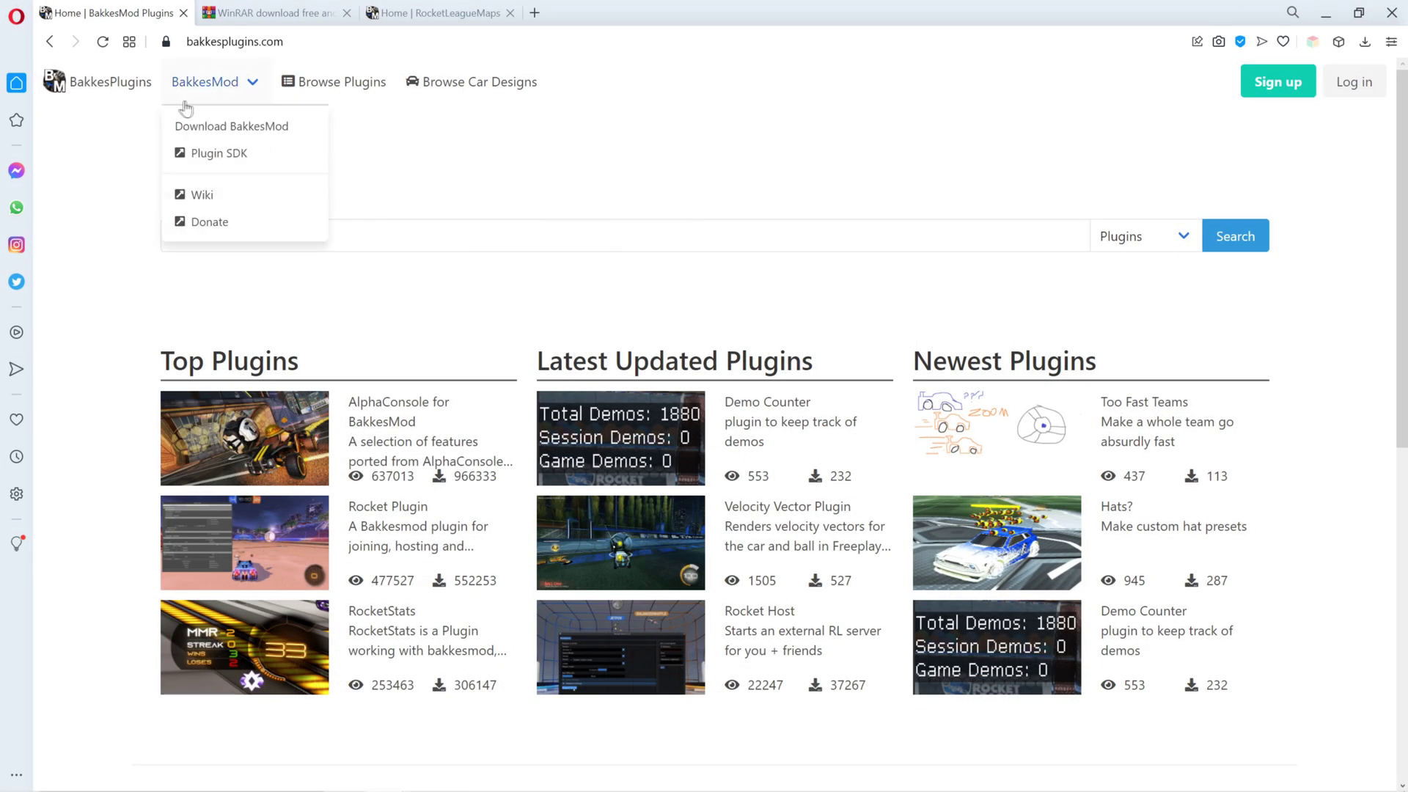
{"action": "left_click", "coordinate": [237, 131]}
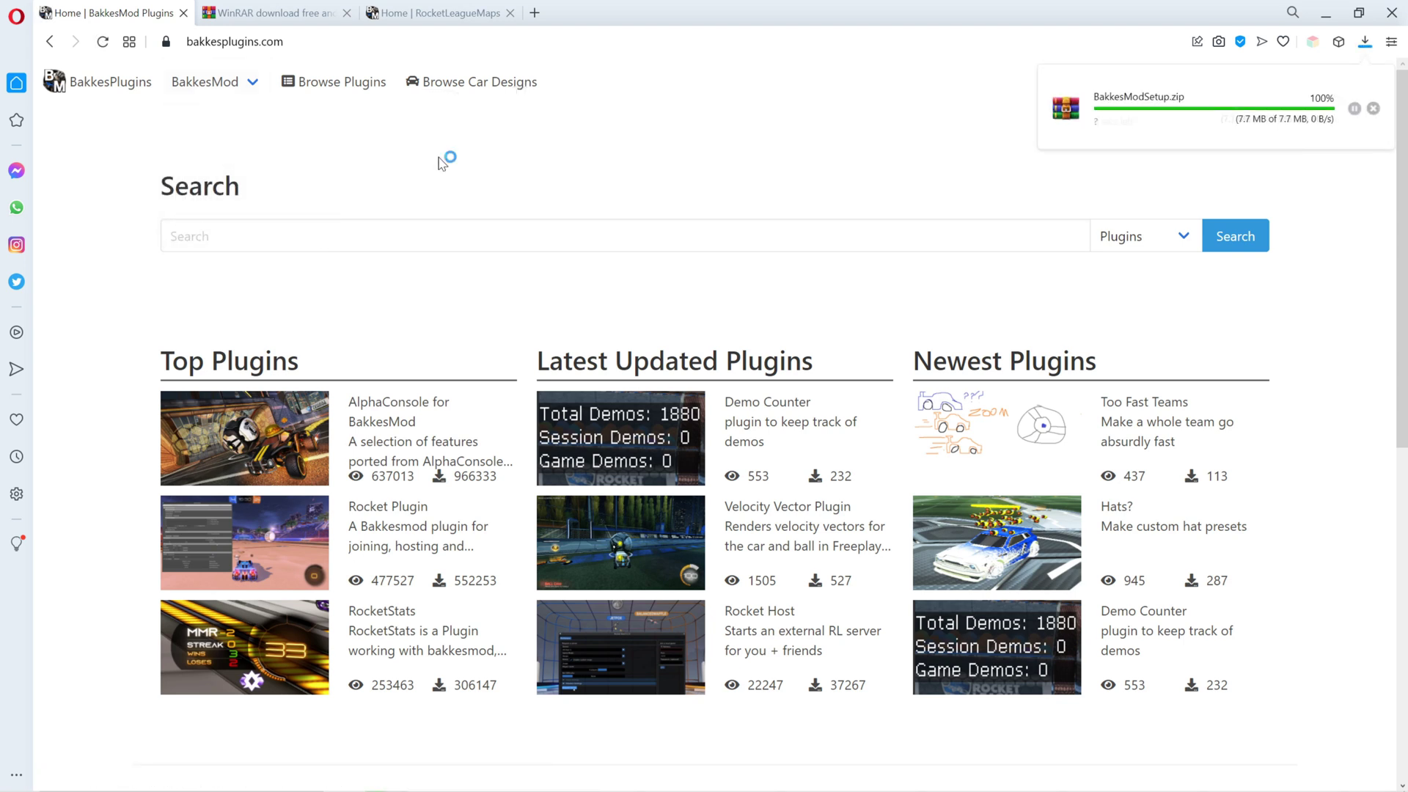
{"action": "left_click", "coordinate": [1391, 123]}
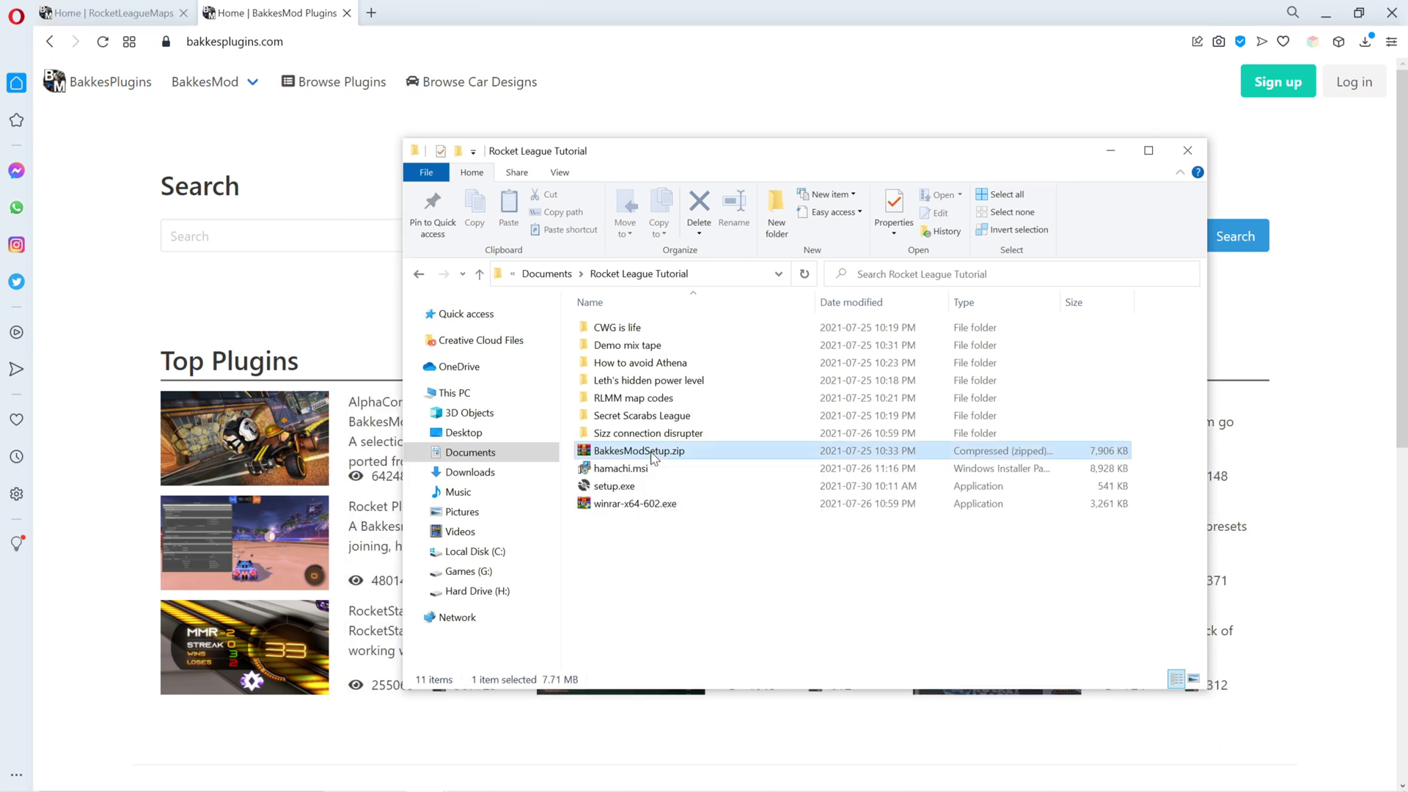
Step: Extract BakkesModSetup.zip into a BakkesModSetup folder within the Rocket League Tutorial folder
{"action": "right_click", "coordinate": [653, 451]}
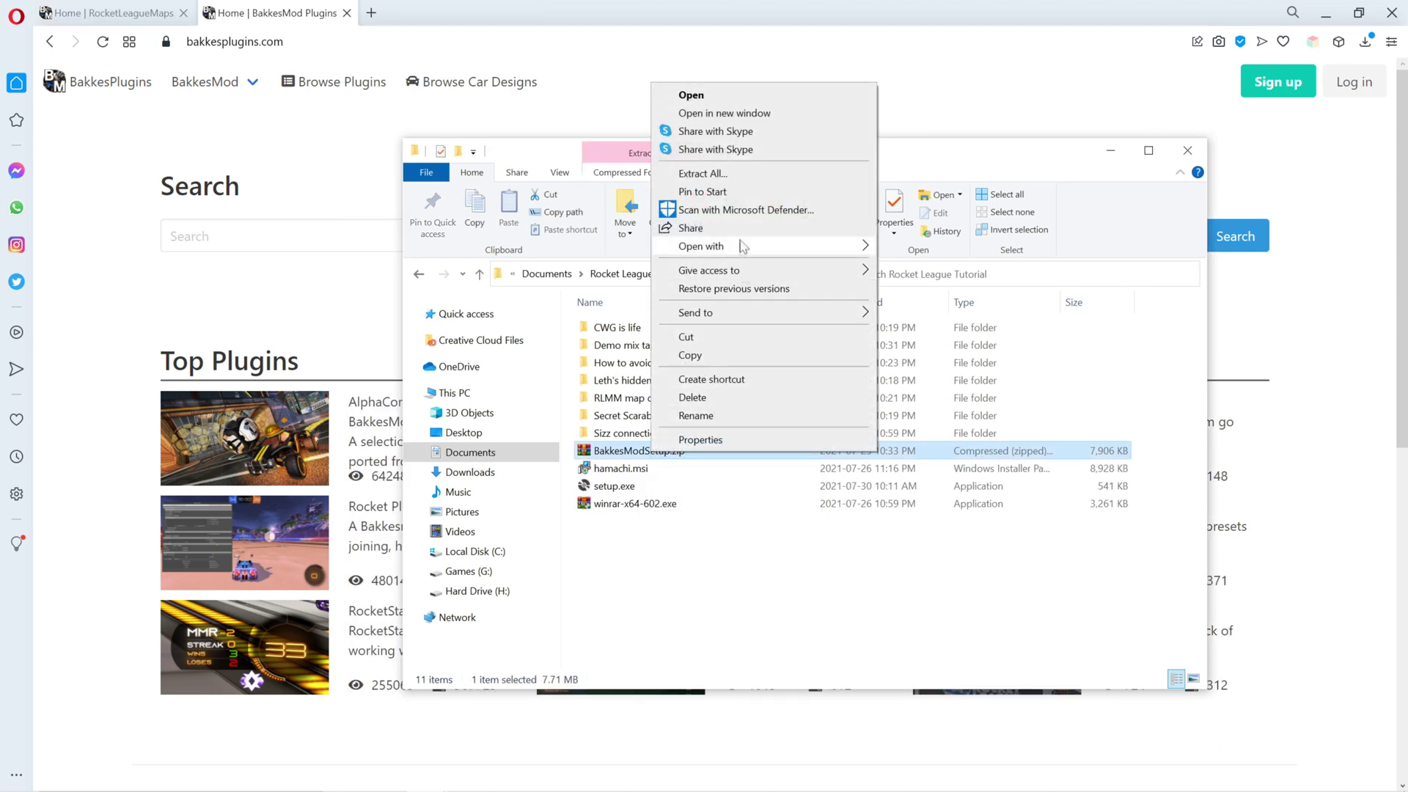
{"action": "left_click", "coordinate": [715, 176]}
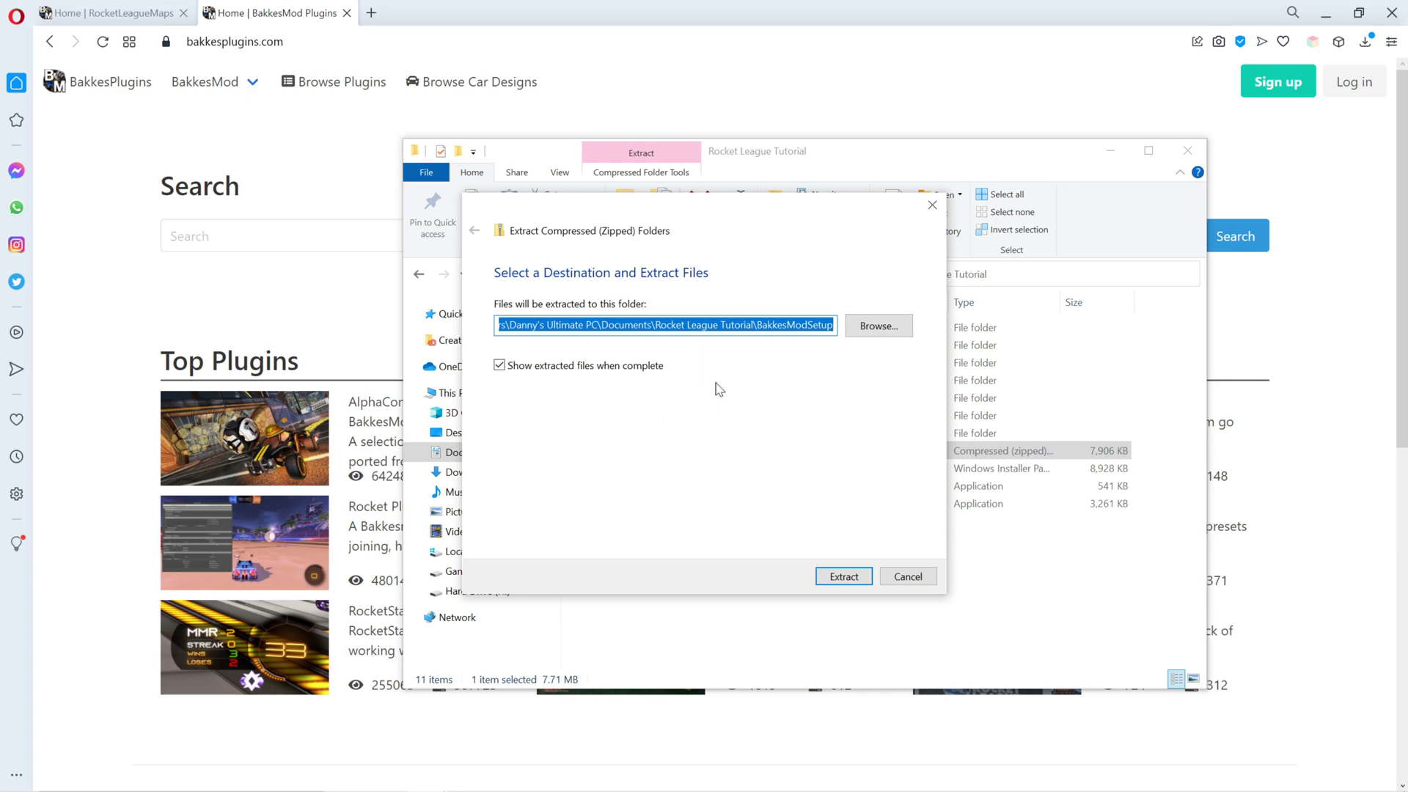
{"action": "left_click", "coordinate": [843, 576]}
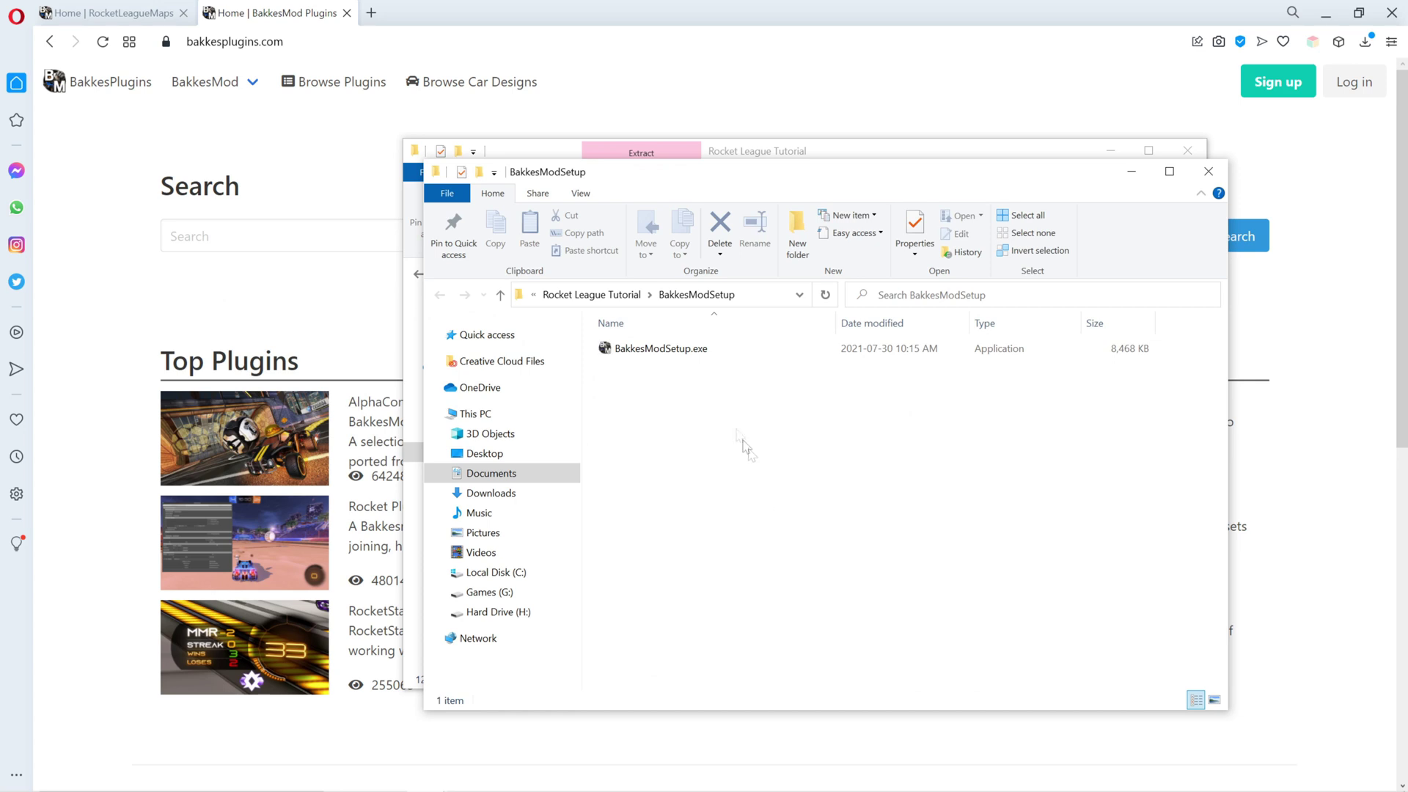
Step: Run BakkesModSetup.exe despite the SmartScreen block and allow it to make changes to the device
{"action": "double_click", "coordinate": [661, 349]}
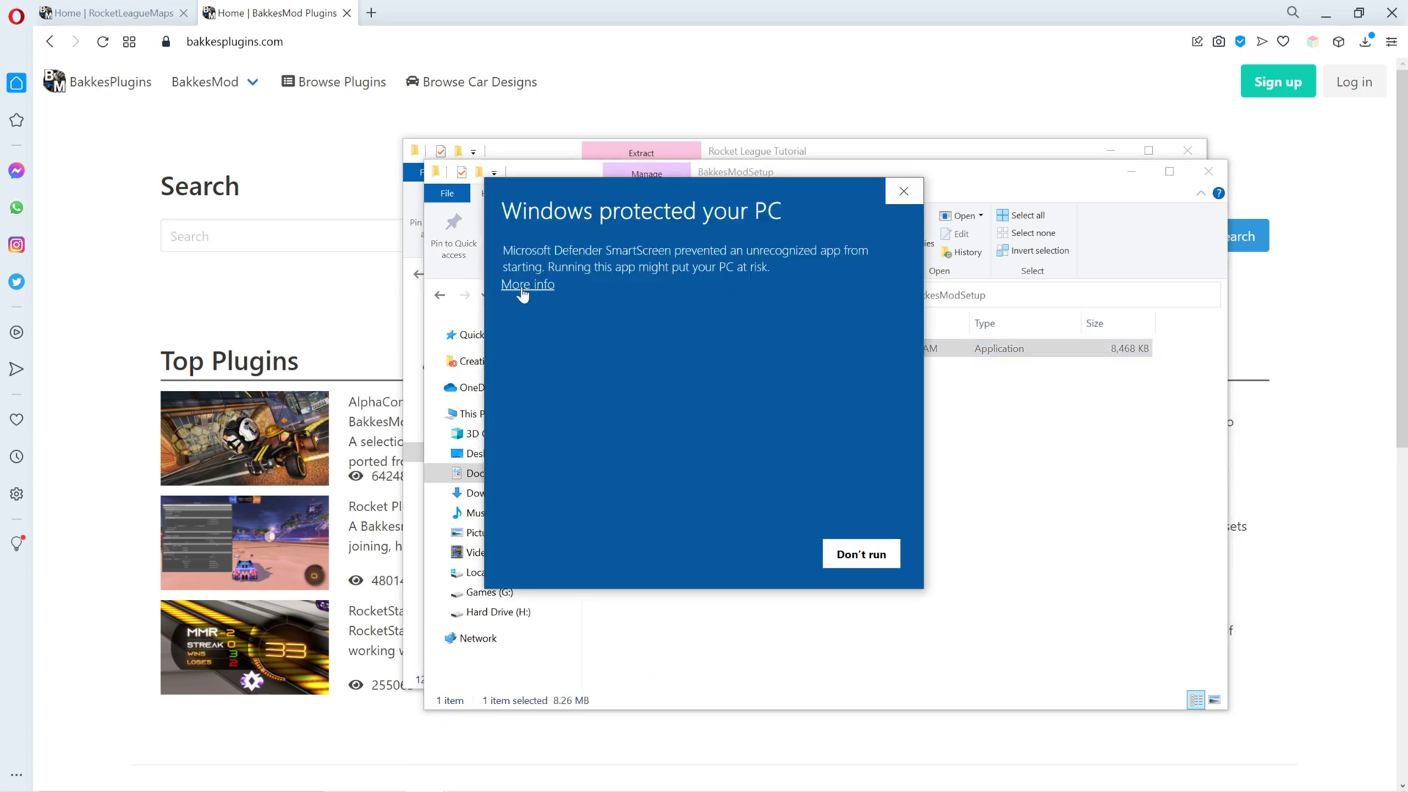
{"action": "left_click", "coordinate": [522, 287]}
{"action": "left_click", "coordinate": [743, 554]}
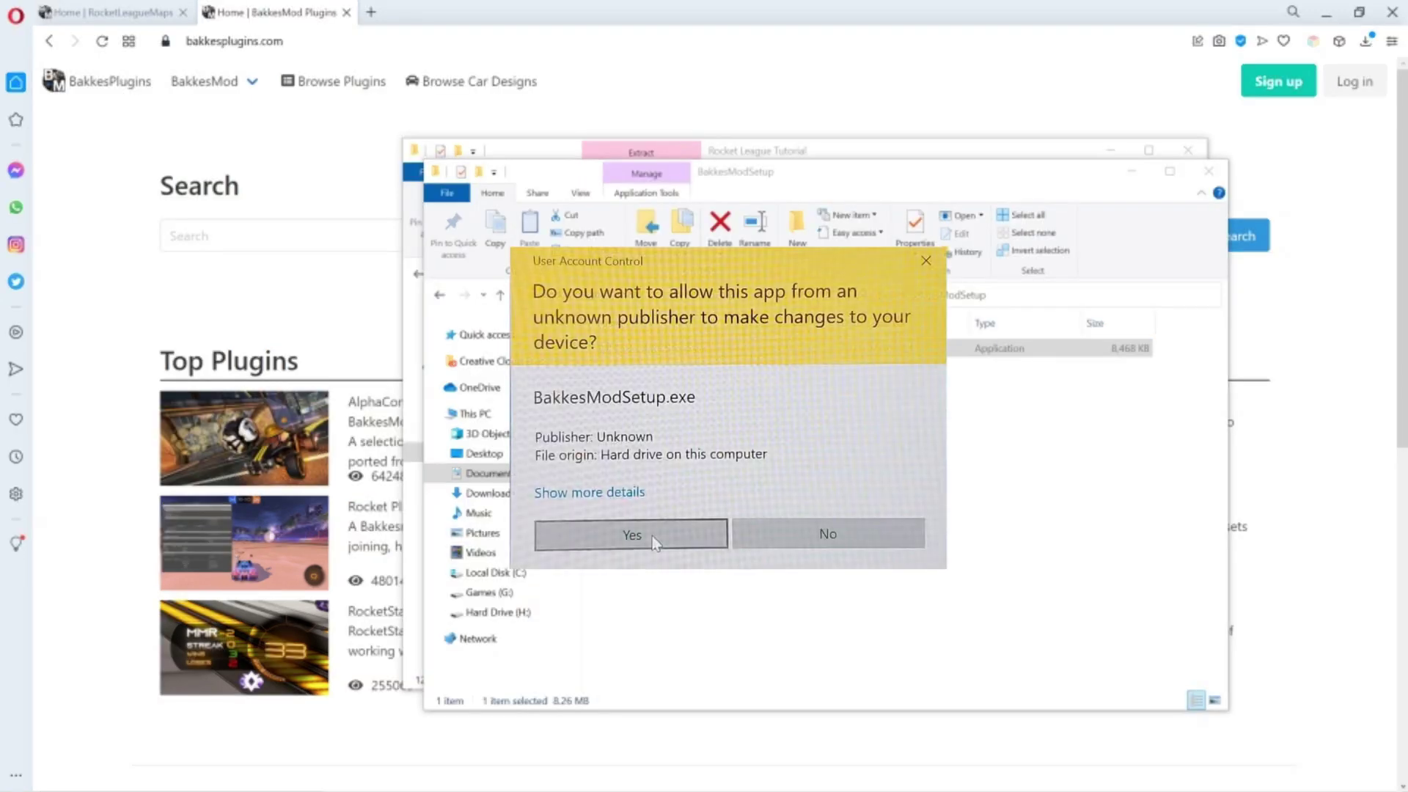
{"action": "left_click", "coordinate": [653, 541]}
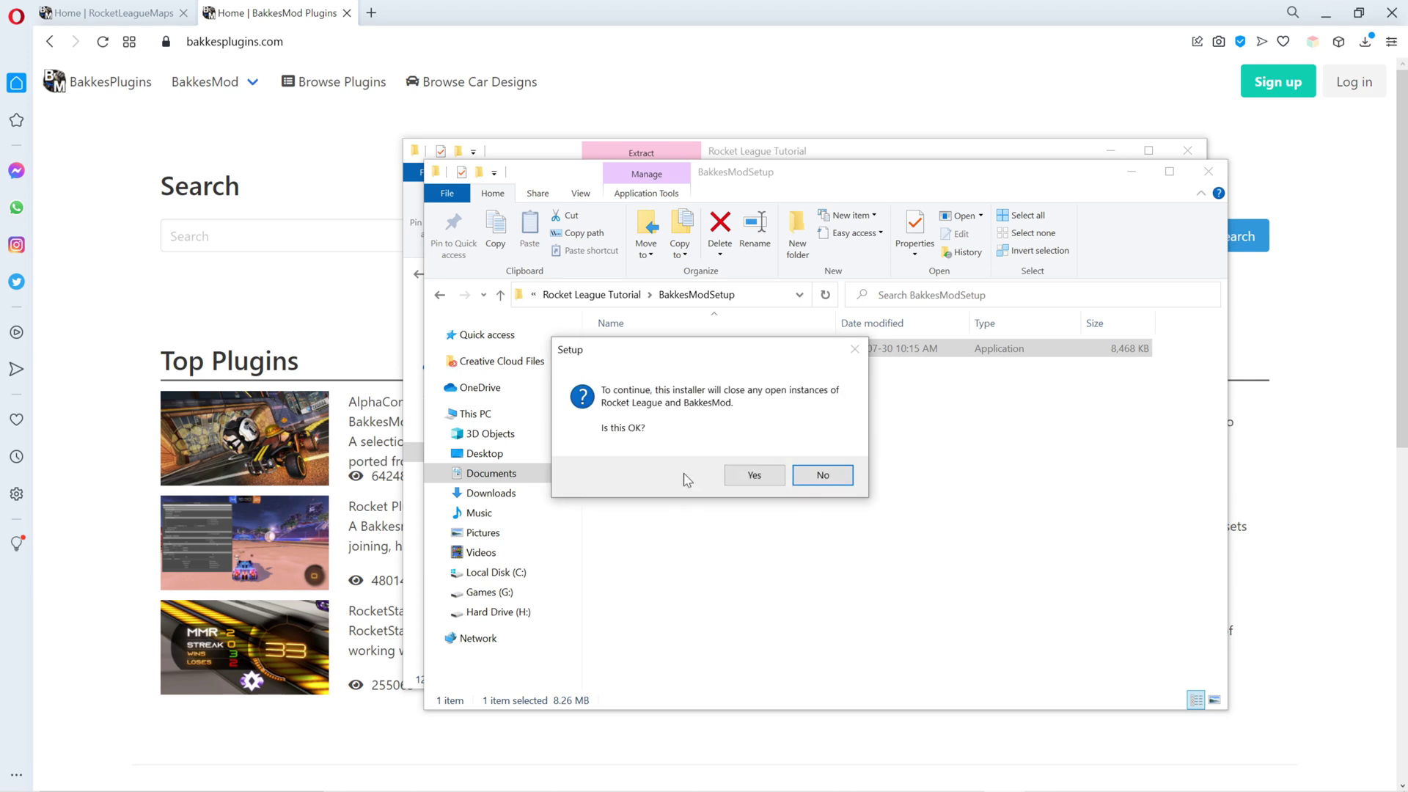
Step: Install BakkesMod with a desktop shortcut, allowing open game instances to close and declining the whitelisting documentation
{"action": "left_click", "coordinate": [756, 476]}
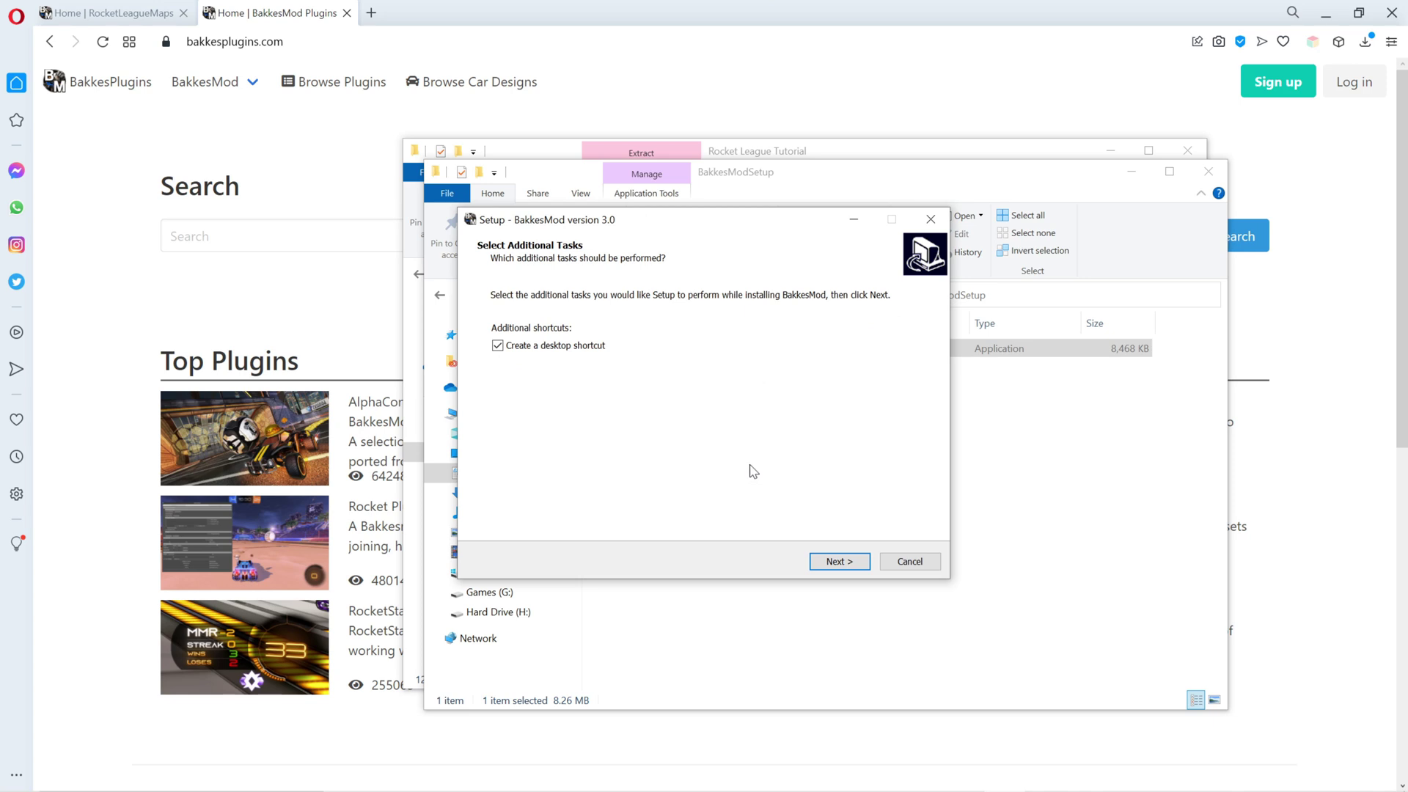
{"action": "left_click", "coordinate": [839, 562]}
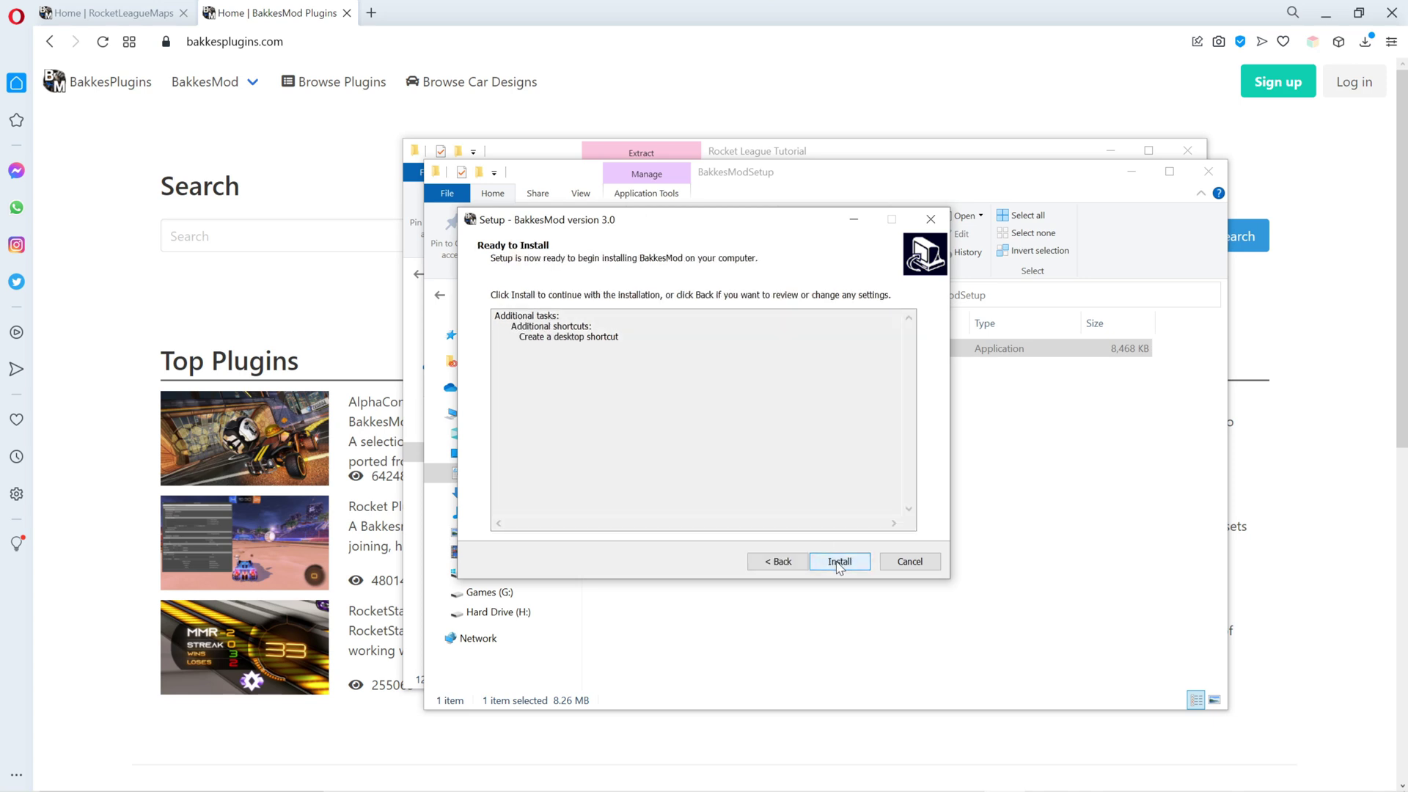
{"action": "left_click", "coordinate": [838, 562]}
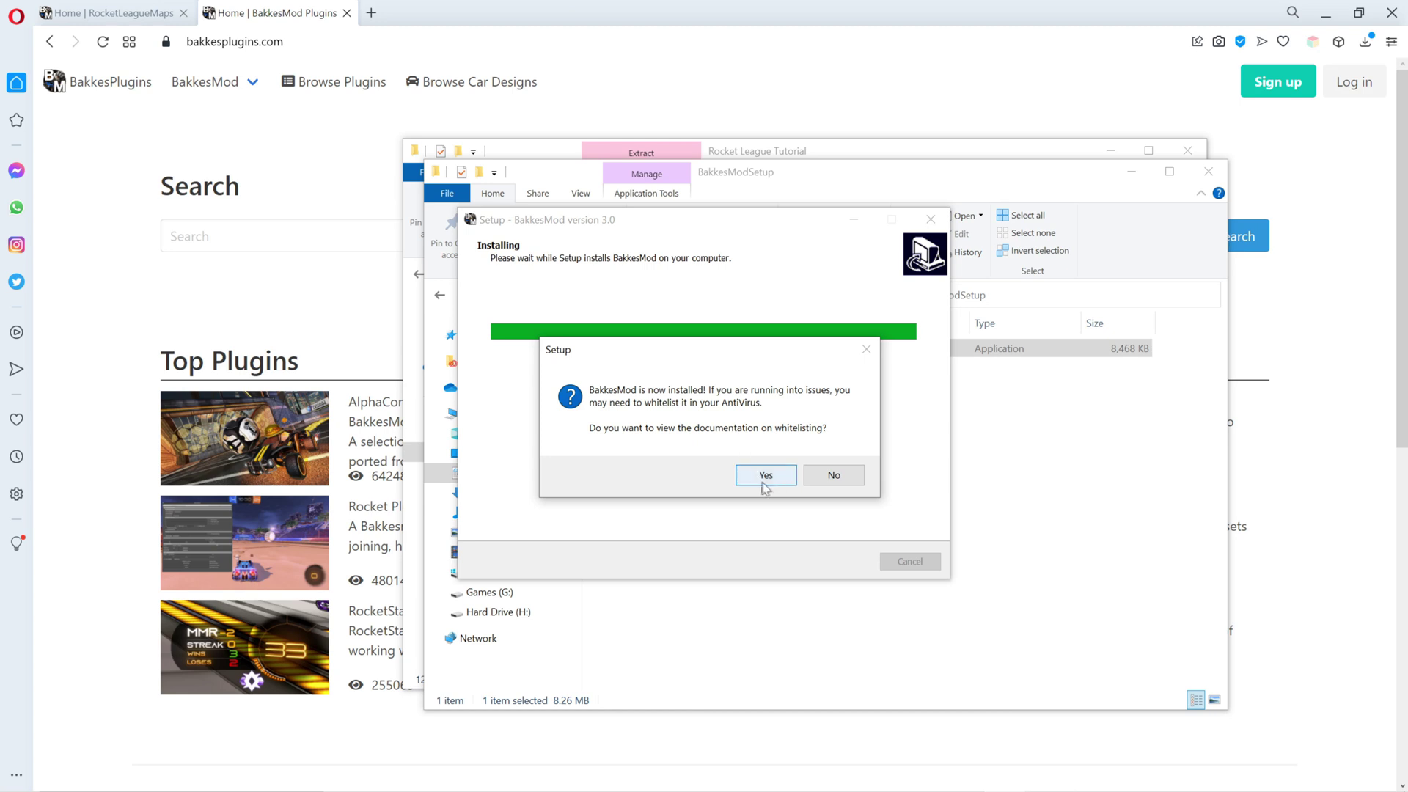
{"action": "left_click", "coordinate": [831, 477]}
{"action": "left_click", "coordinate": [840, 562]}
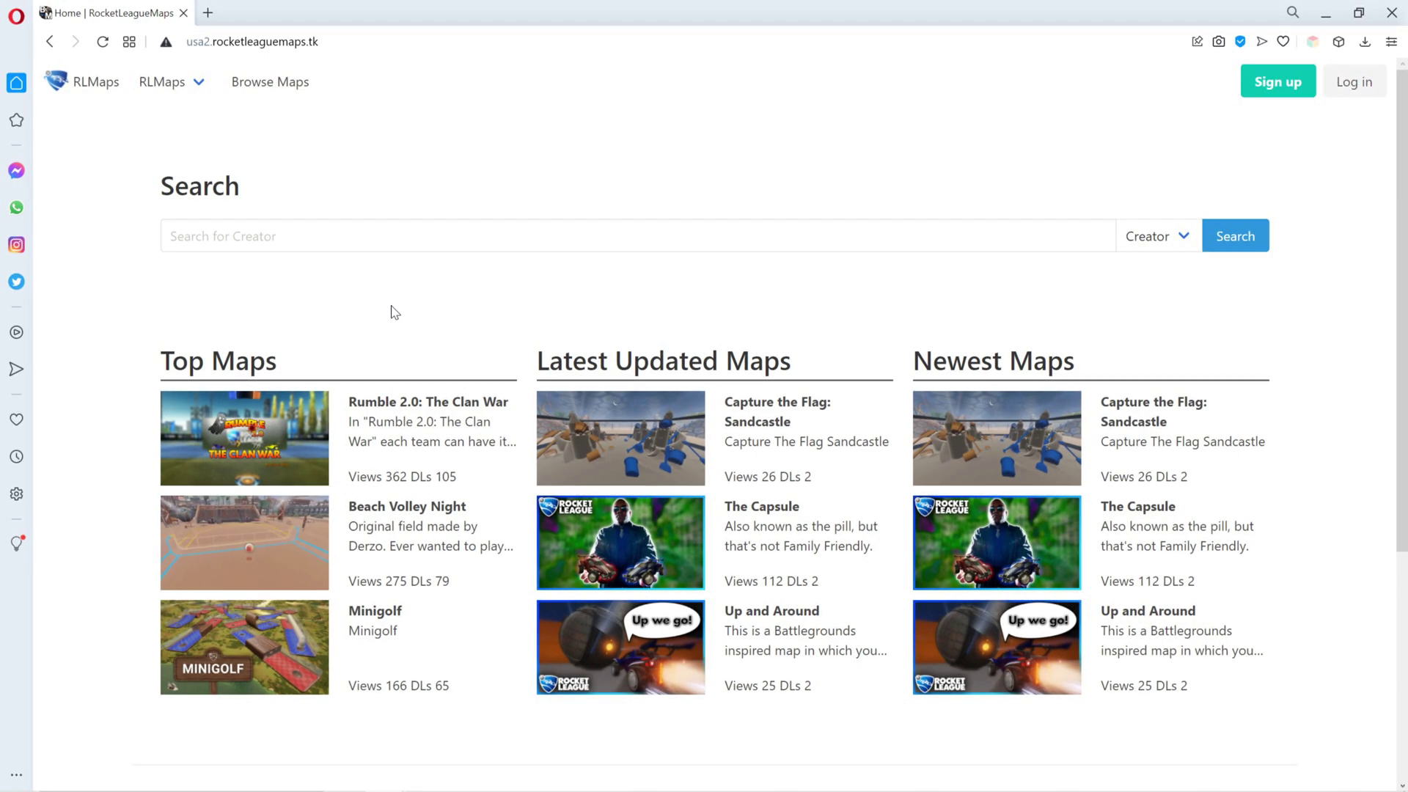
Step: Download the RocketLeagueMaps installer as setup.exe into the Rocket League Tutorial folder and show it there
{"action": "mouse_move", "coordinate": [187, 103]}
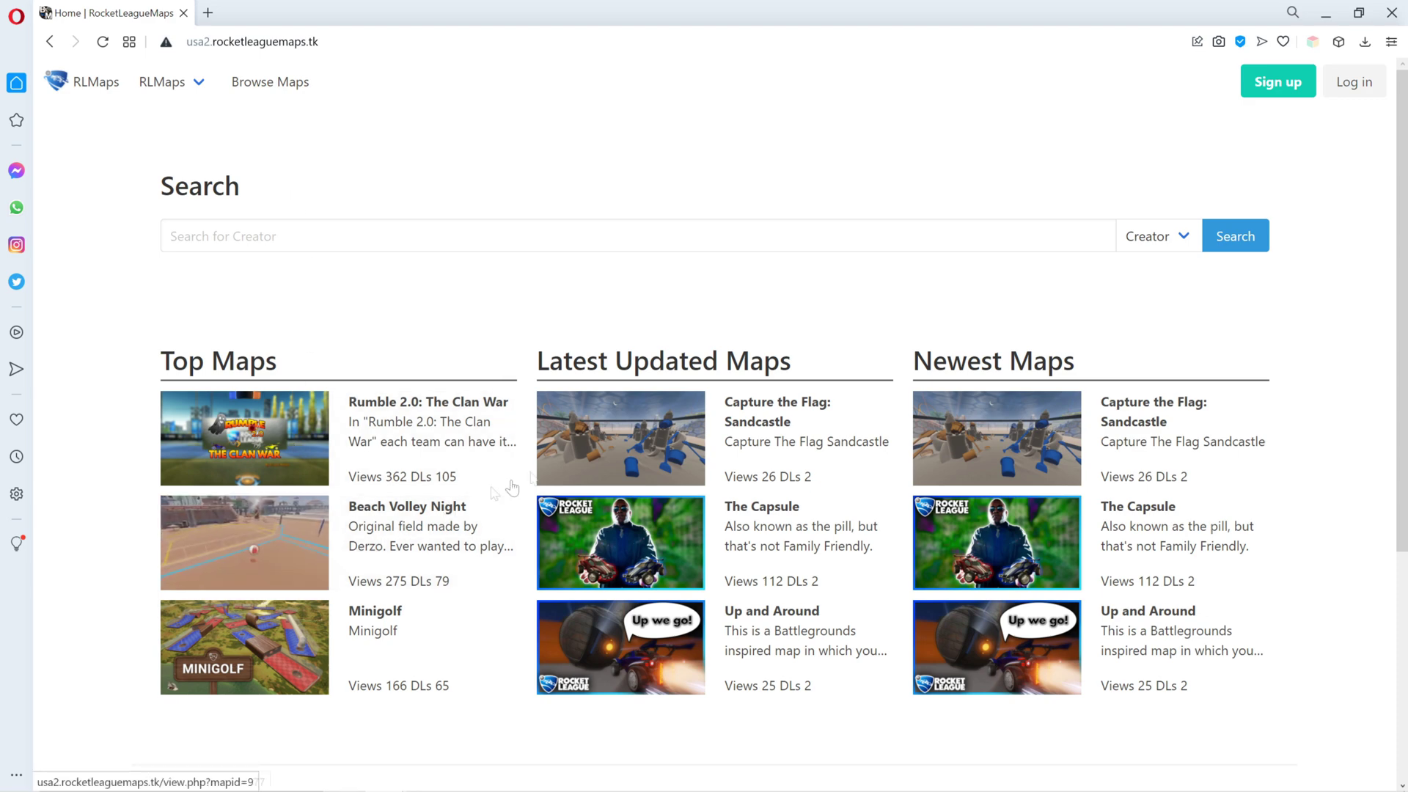
{"action": "scroll", "coordinate": [323, 480], "scroll_direction": "down", "scroll_amount": 4}
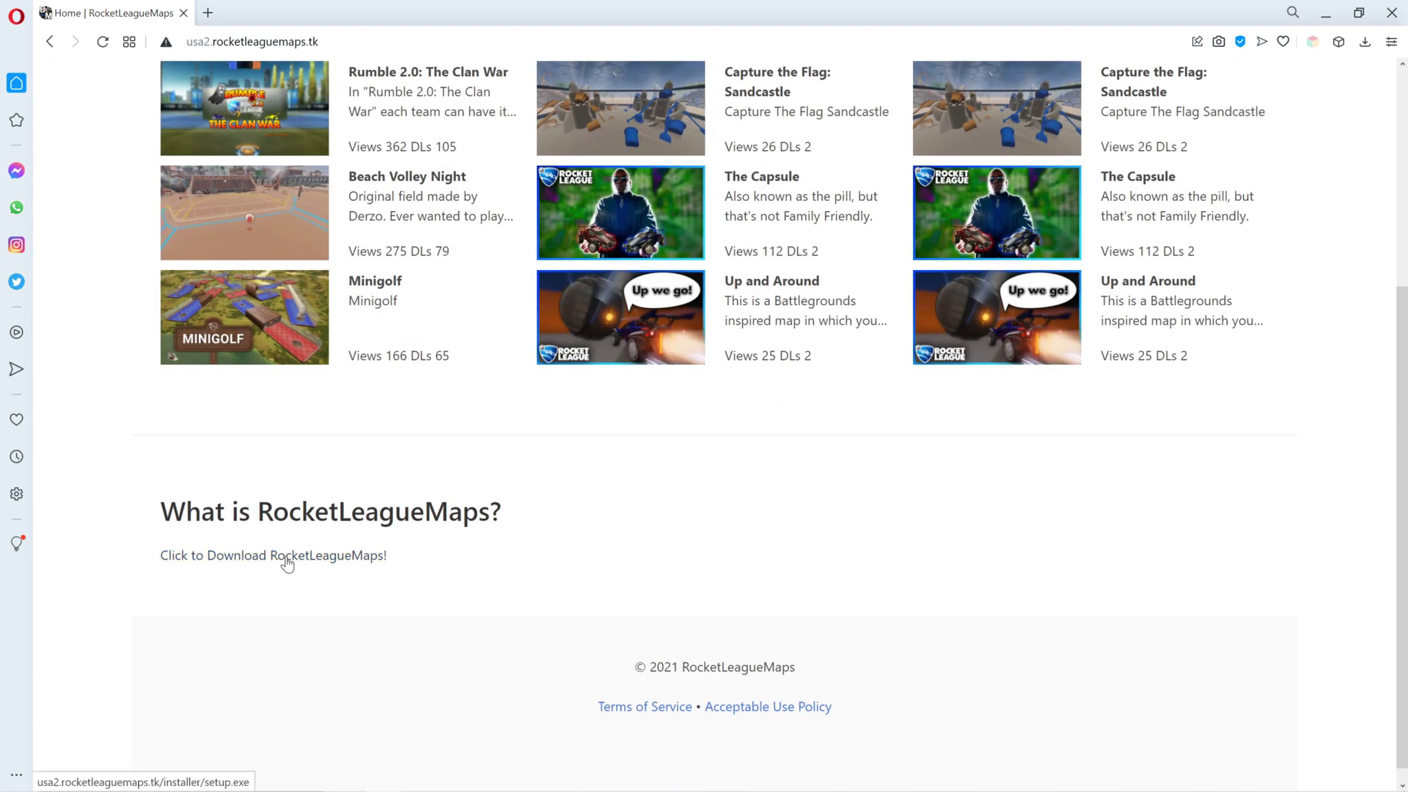
{"action": "left_click", "coordinate": [293, 558]}
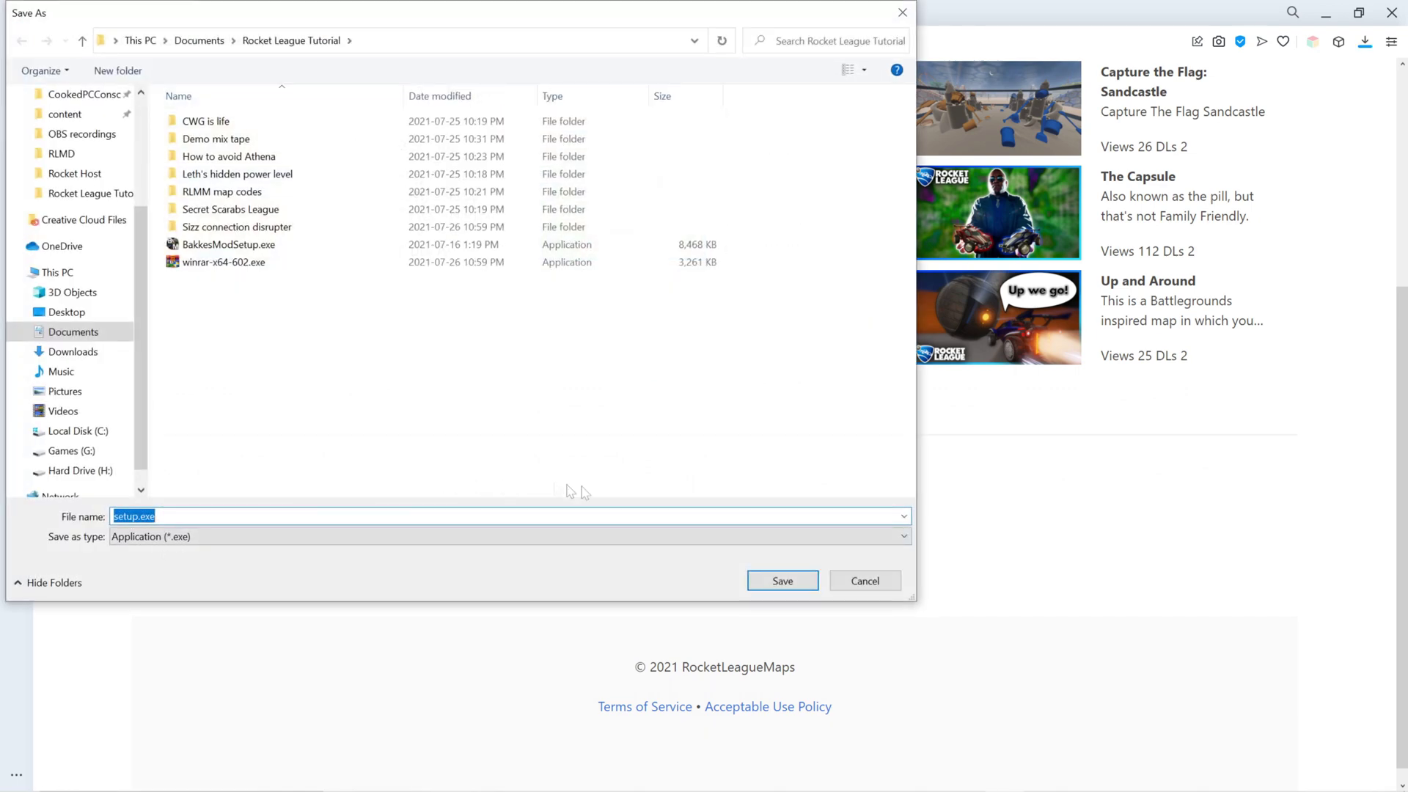
{"action": "left_click", "coordinate": [781, 587]}
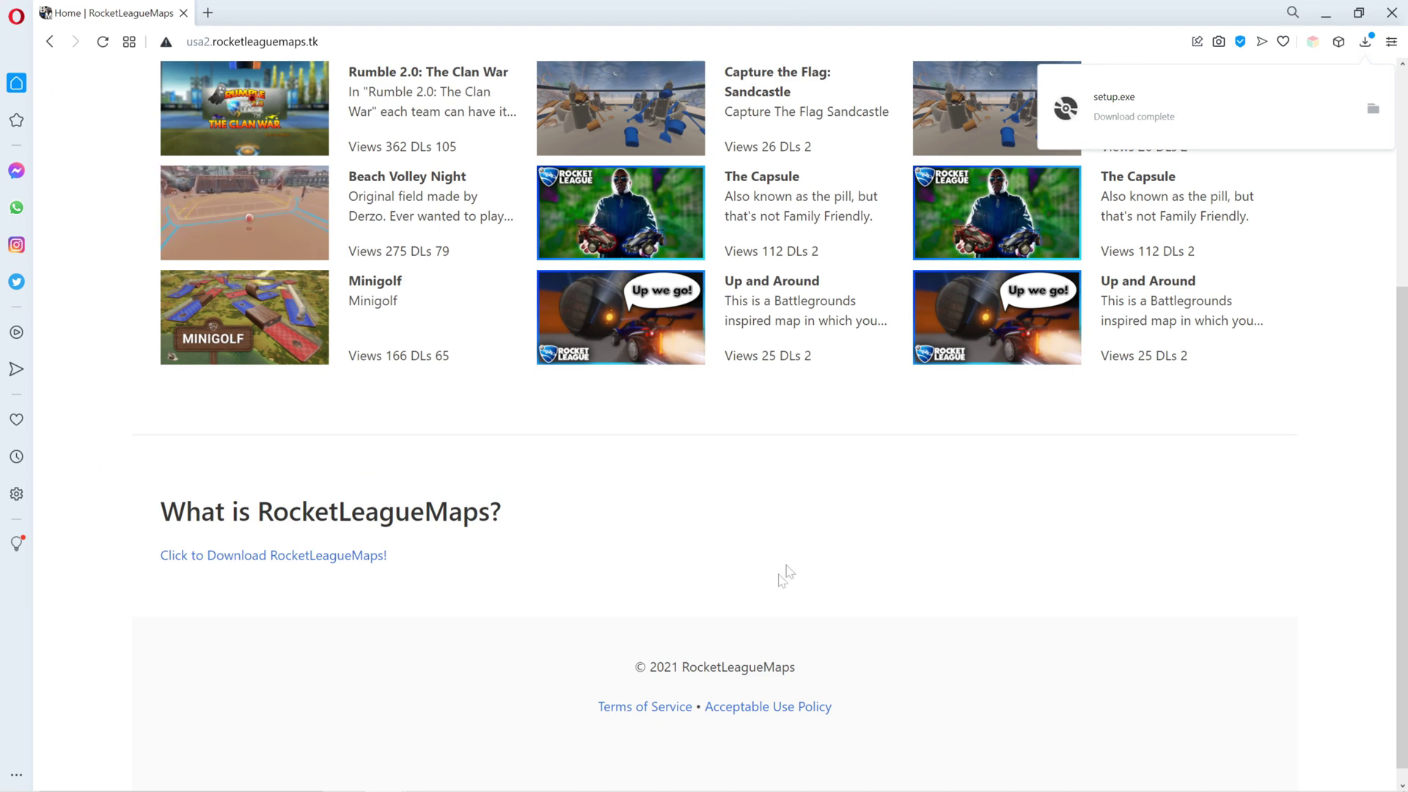
{"action": "left_click", "coordinate": [1372, 110]}
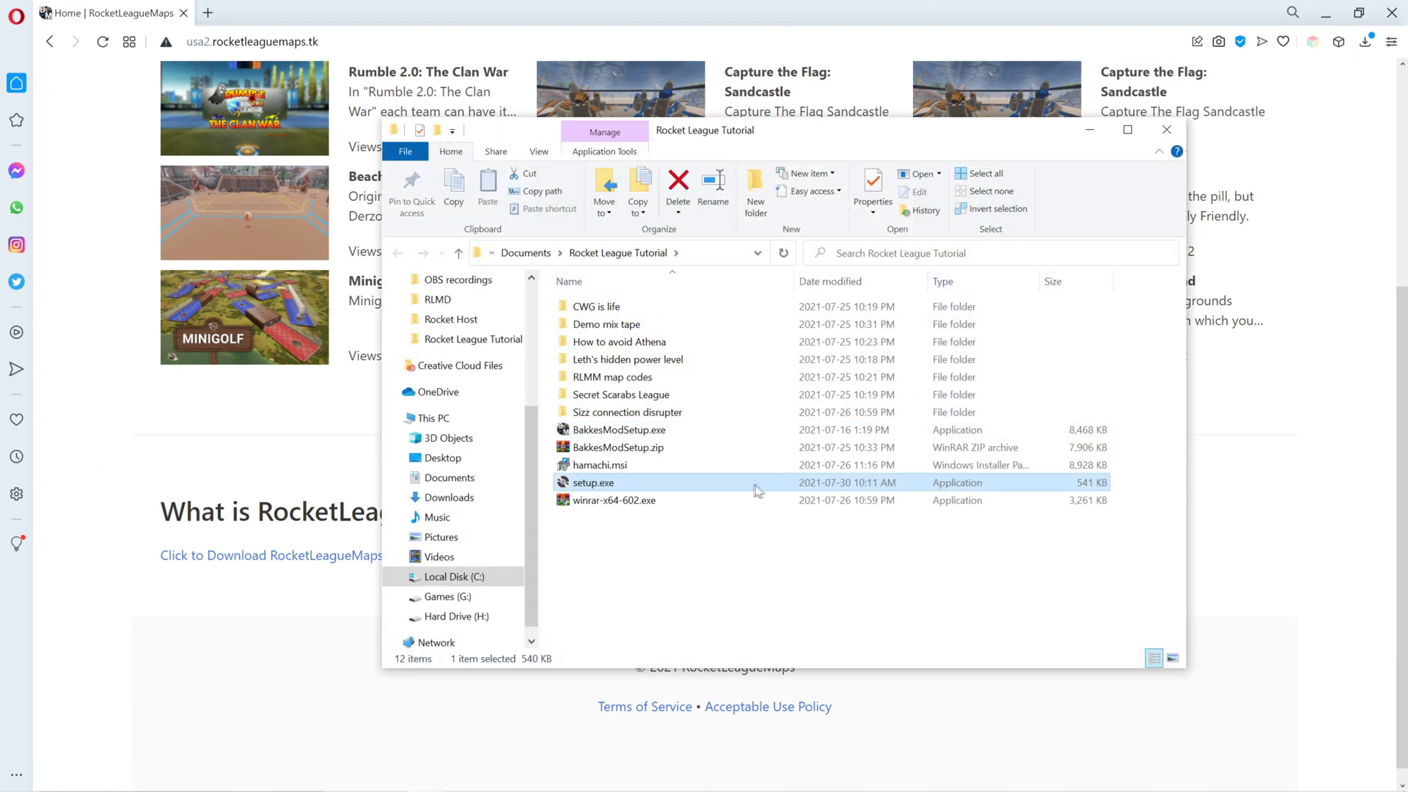
Step: Run setup.exe despite the SmartScreen block, install RocketLeagueMaps Installer v2 and allow it to make changes to the device
{"action": "double_click", "coordinate": [619, 486]}
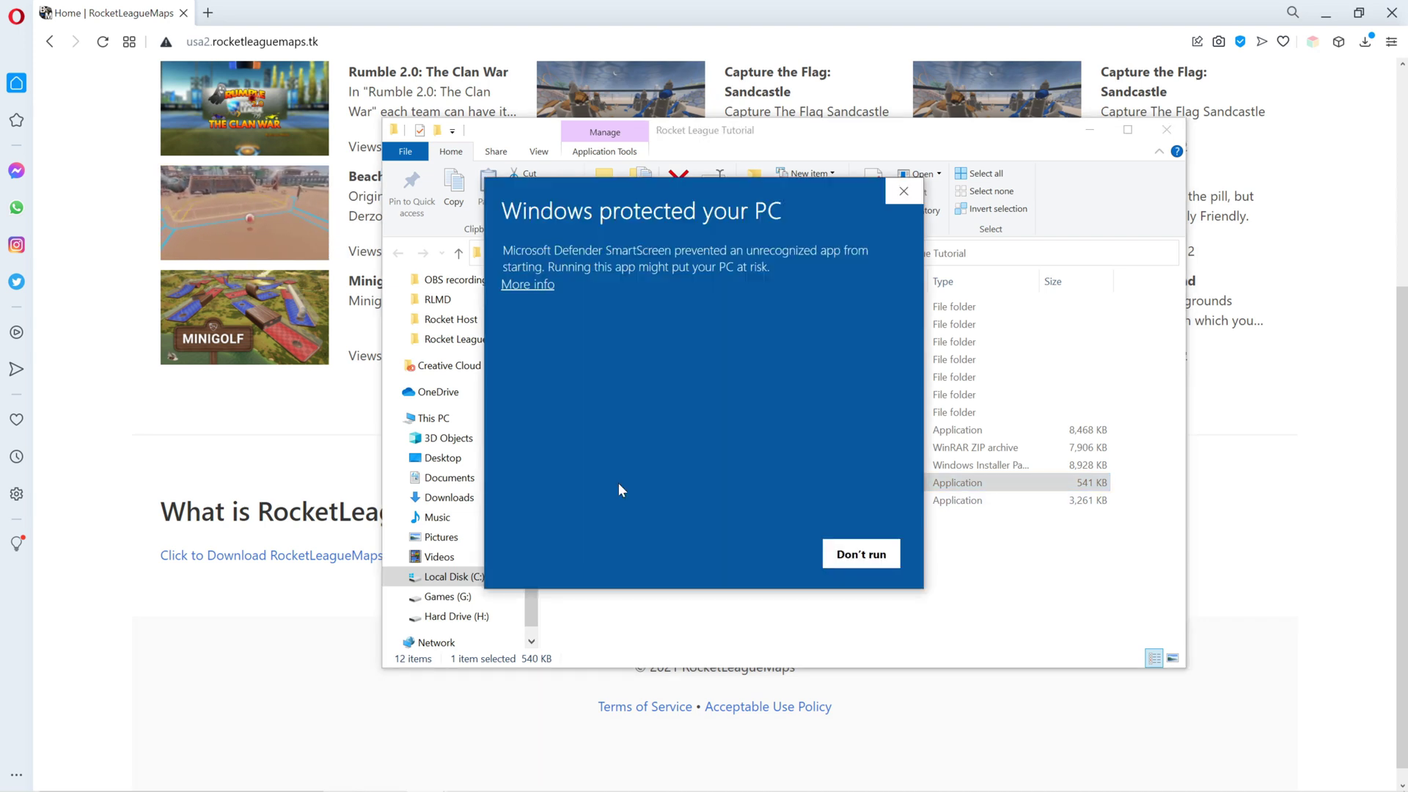
{"action": "left_click", "coordinate": [526, 286]}
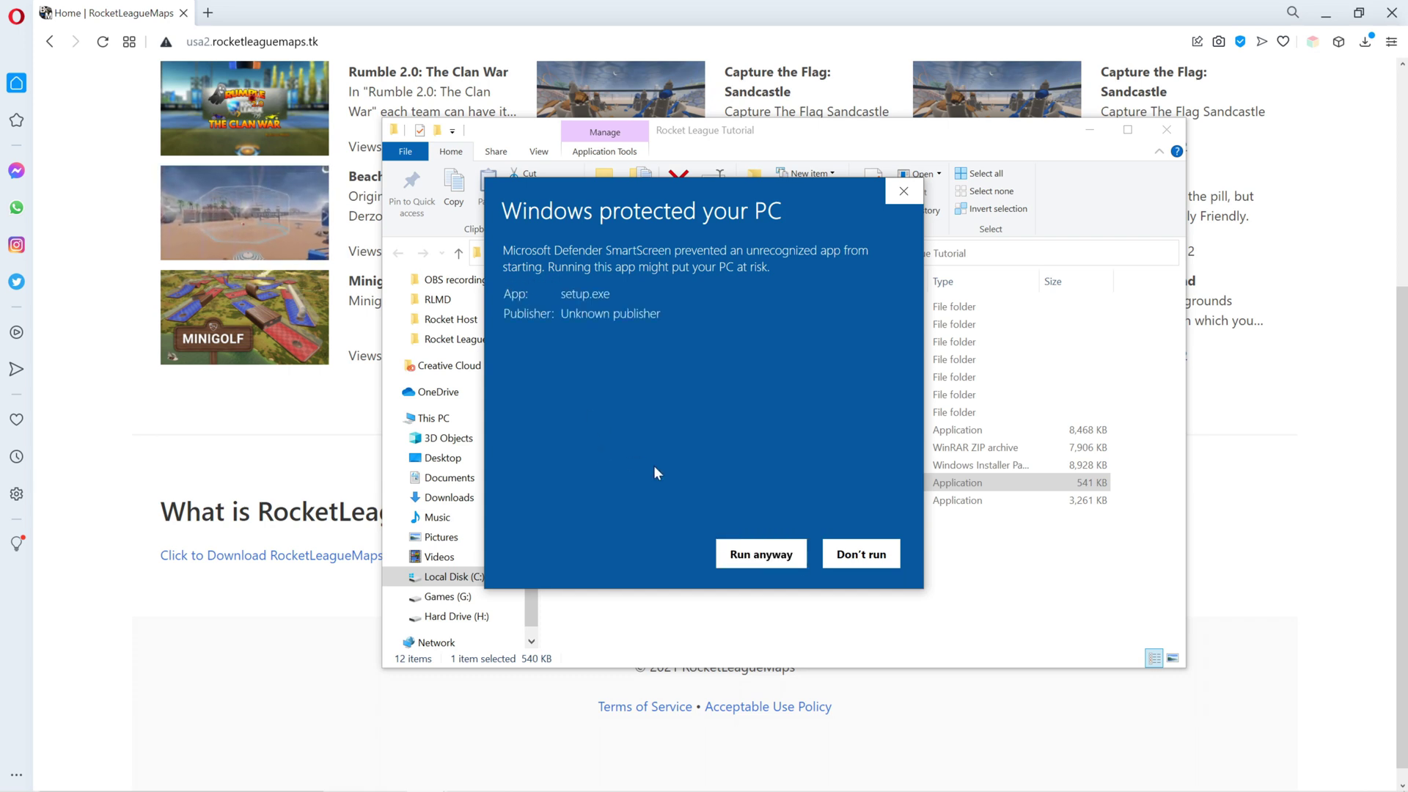
{"action": "left_click", "coordinate": [764, 561]}
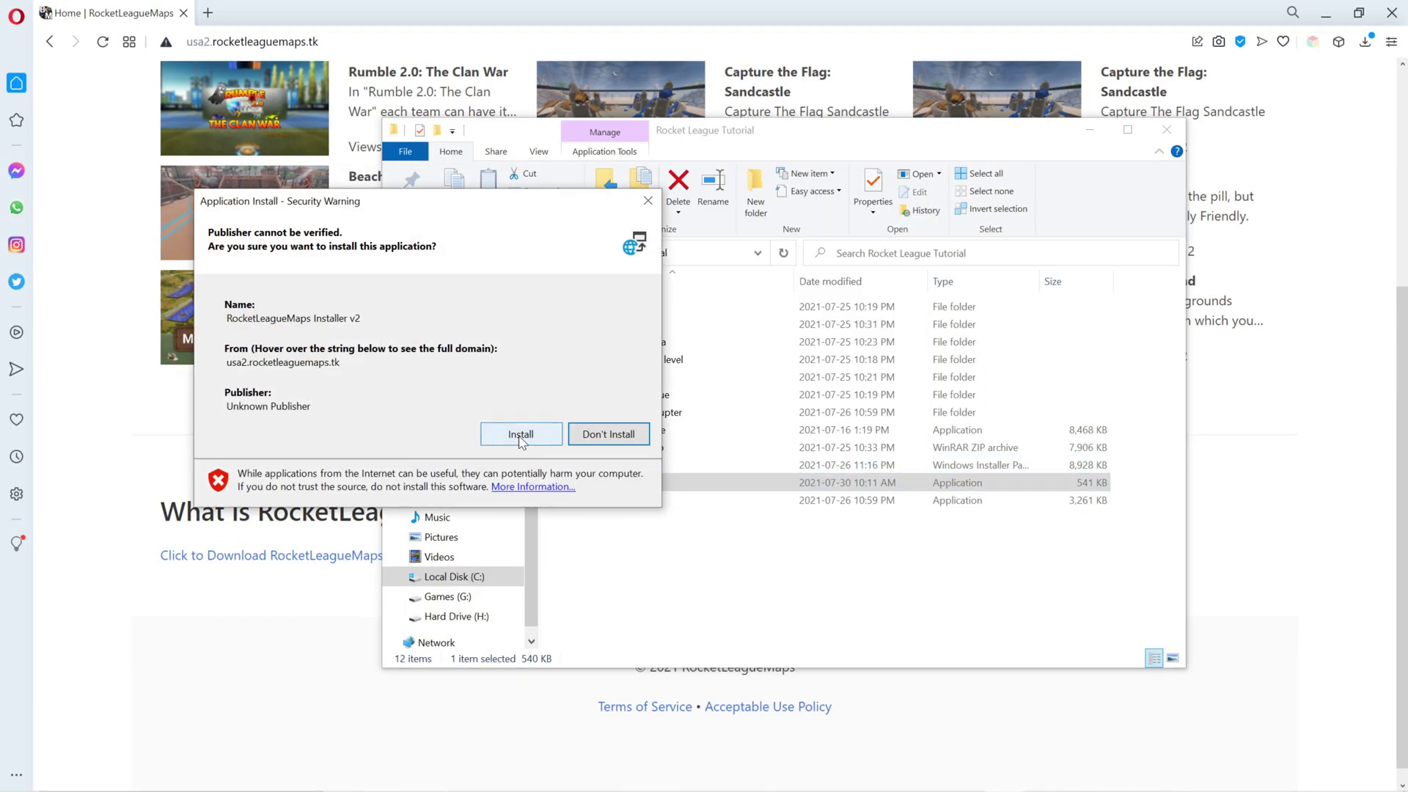
{"action": "left_click", "coordinate": [520, 434]}
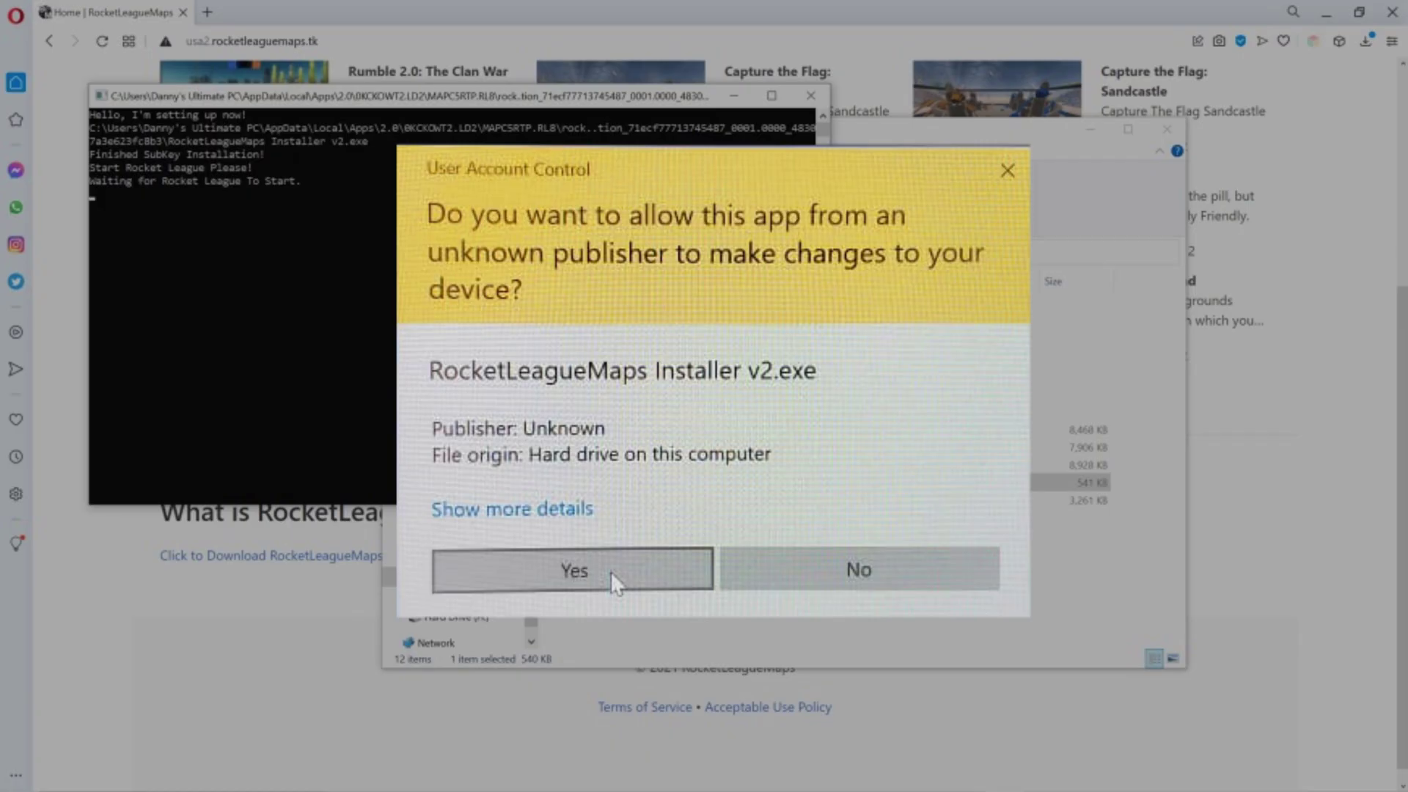
{"action": "left_click", "coordinate": [610, 571]}
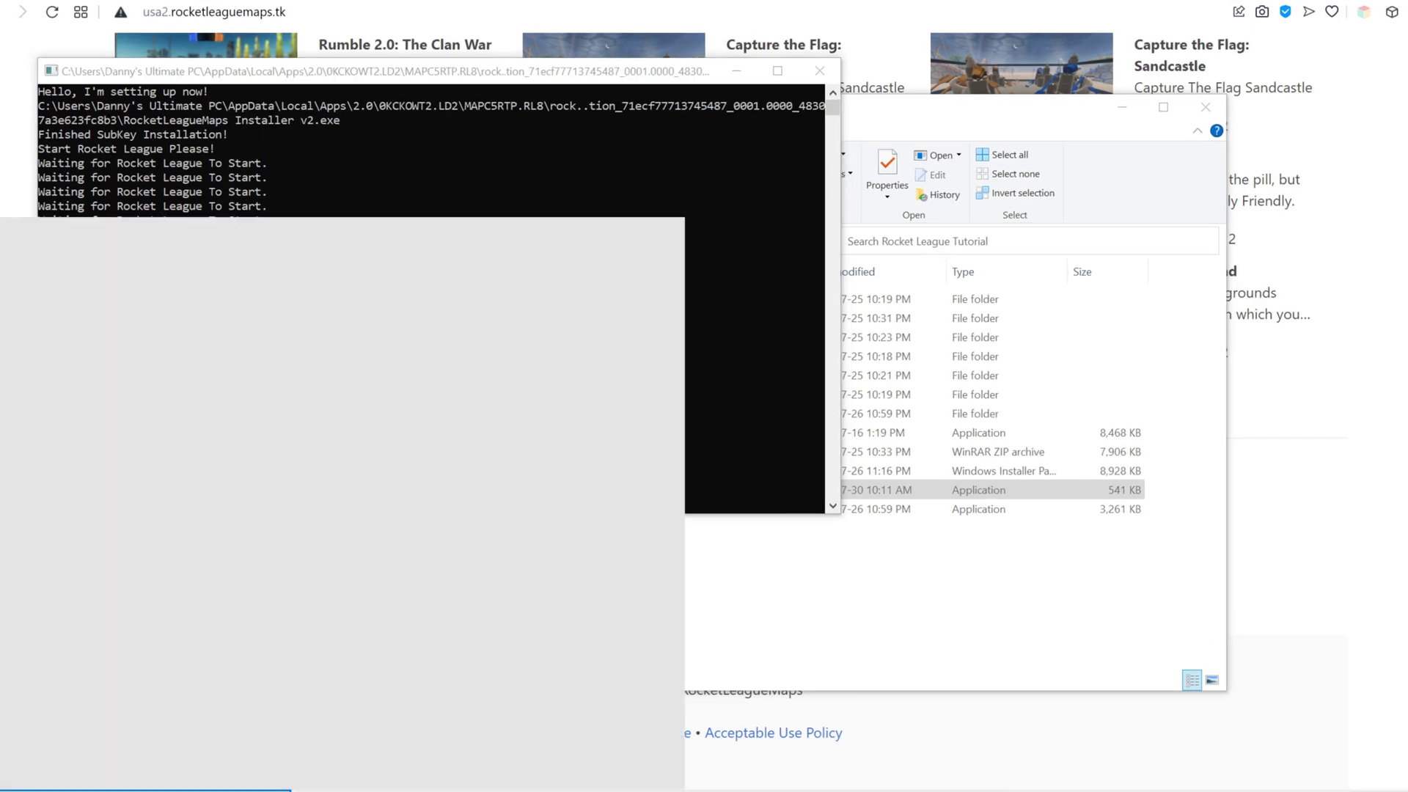
Step: Start Rocket League to complete the RocketLeagueMaps setup, and dismiss the package message and the installer console
{"action": "left_click", "coordinate": [77, 314]}
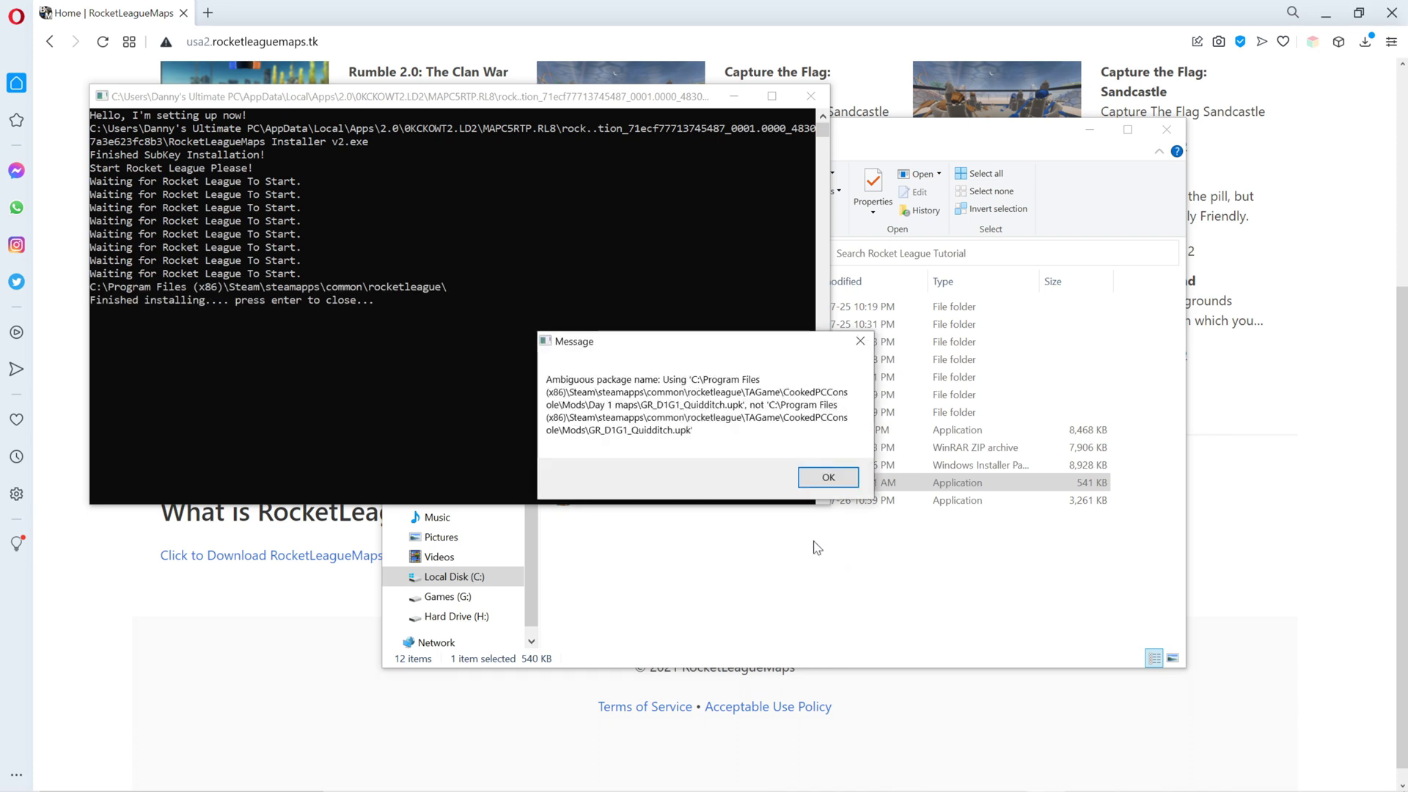
{"action": "left_click", "coordinate": [859, 342]}
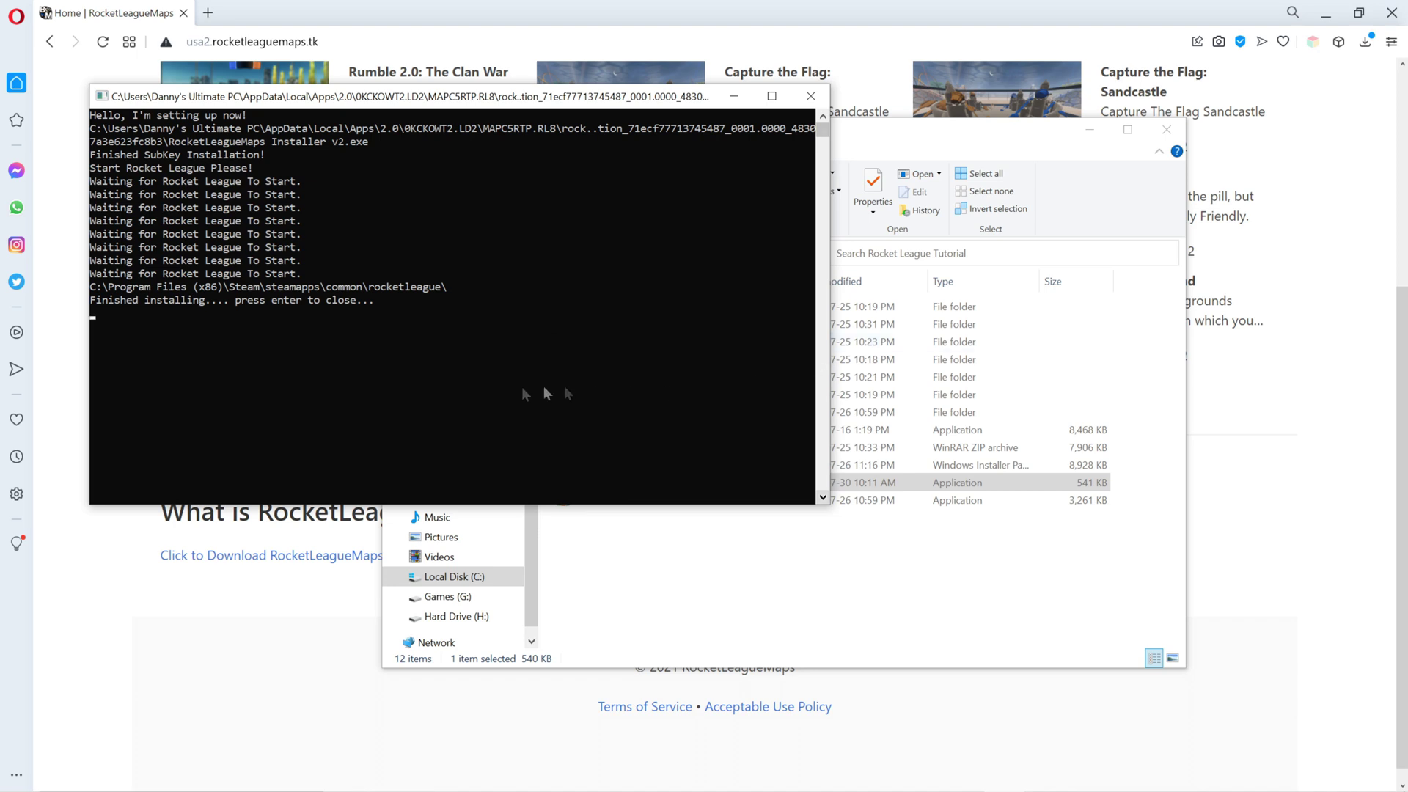
{"action": "left_click", "coordinate": [324, 315]}
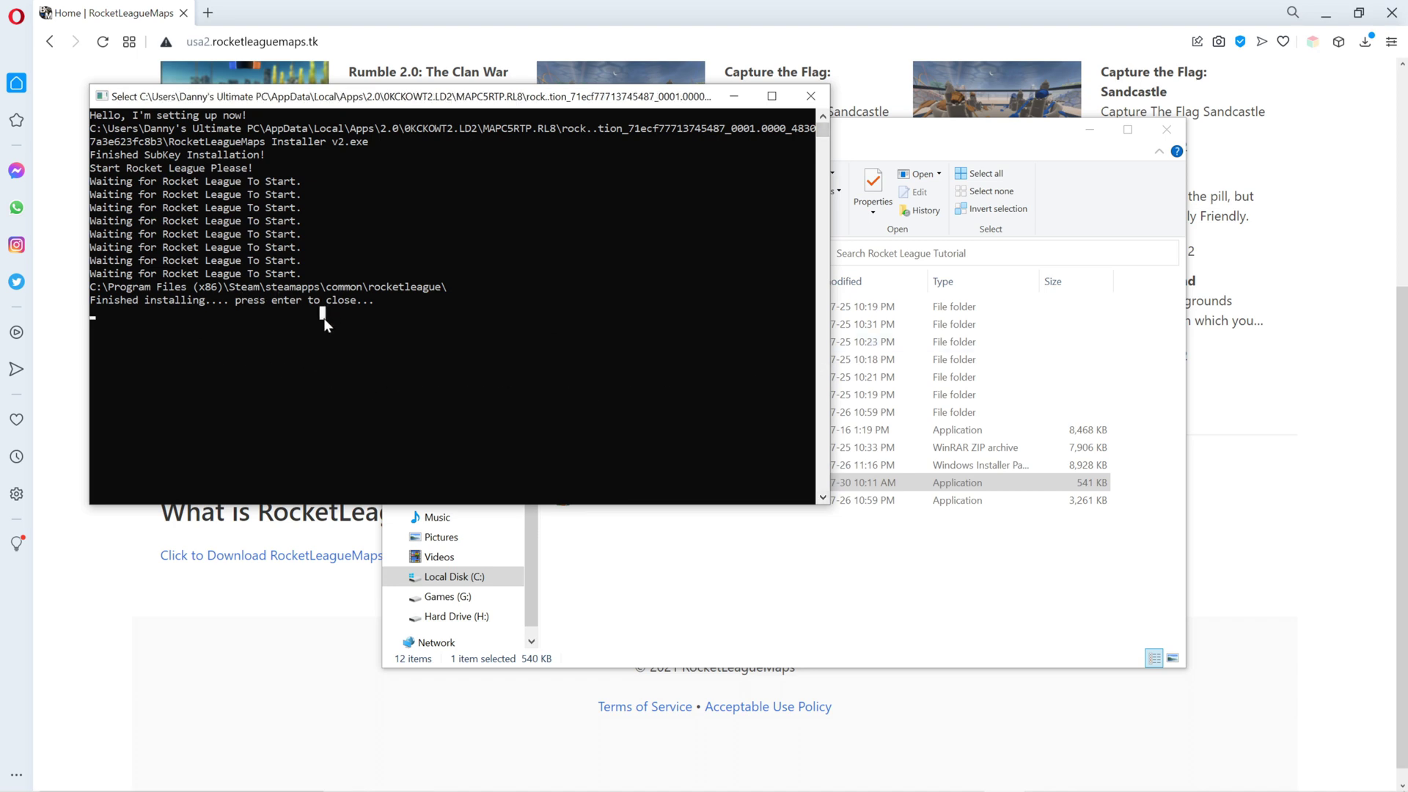
{"action": "key", "text": "Return"}
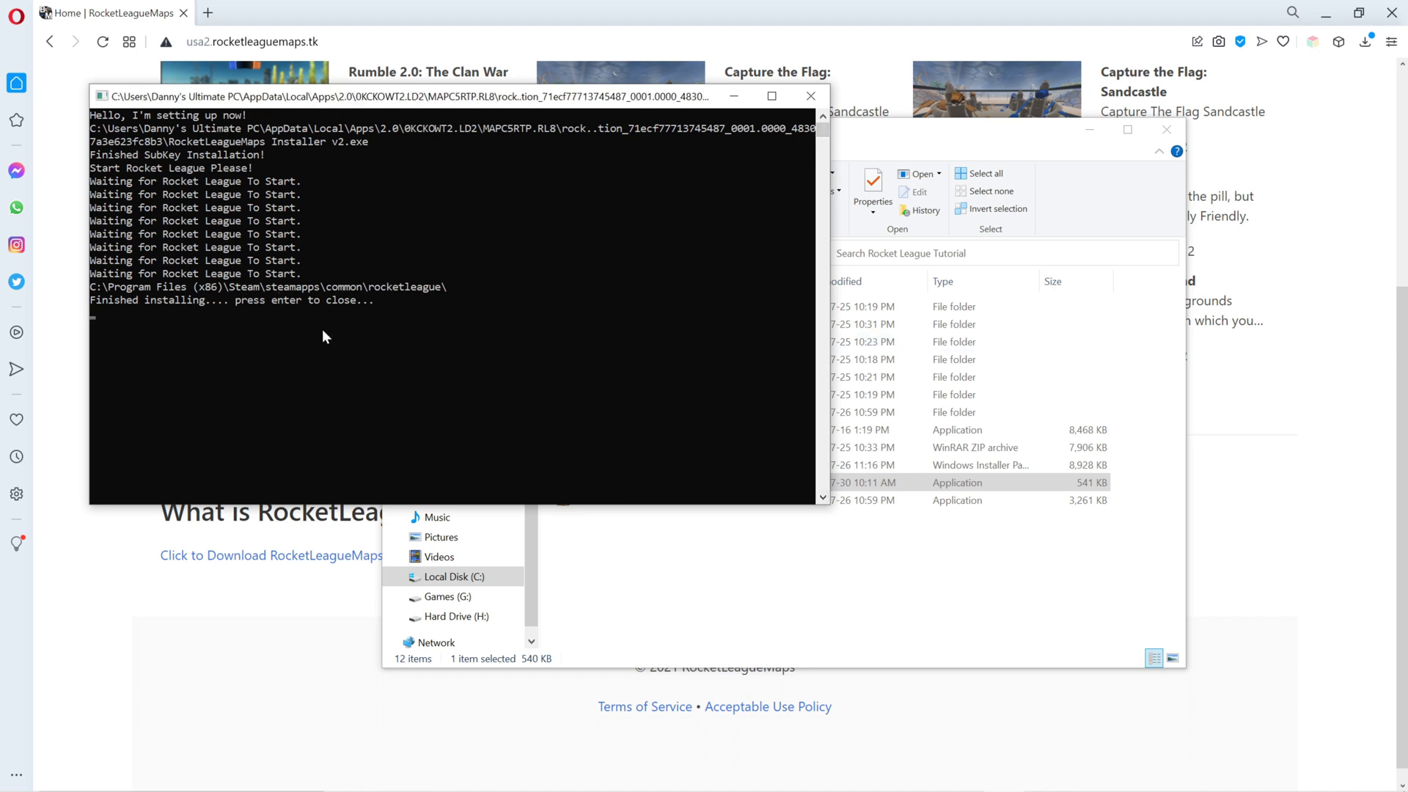
{"action": "key", "text": "Return"}
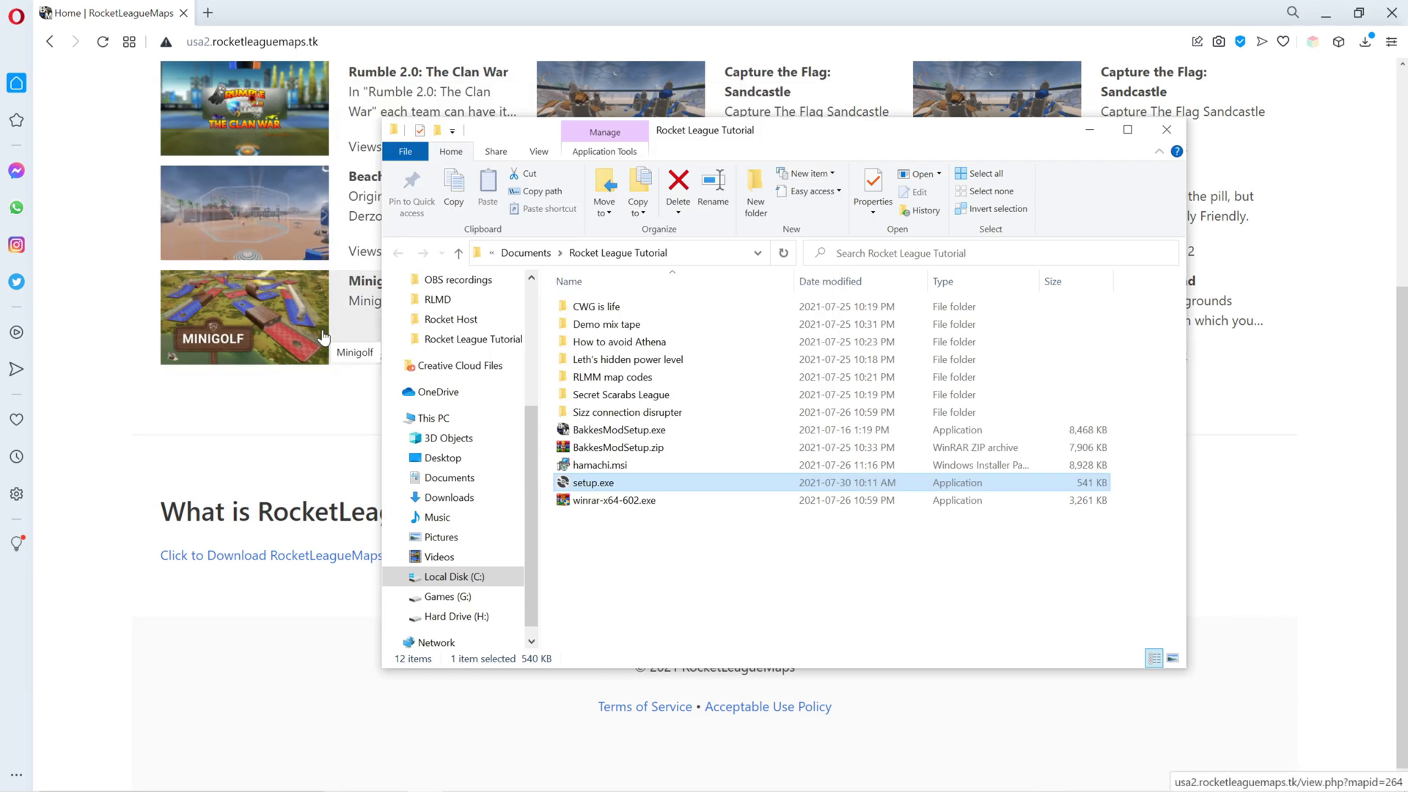
Step: Install the "Rumble 2.0: The Clan War" map using RocketLeagueMaps Installer v2 and close the finished installer consoles
{"action": "left_click", "coordinate": [1090, 129]}
{"action": "scroll", "coordinate": [597, 552], "scroll_direction": "up", "scroll_amount": 3}
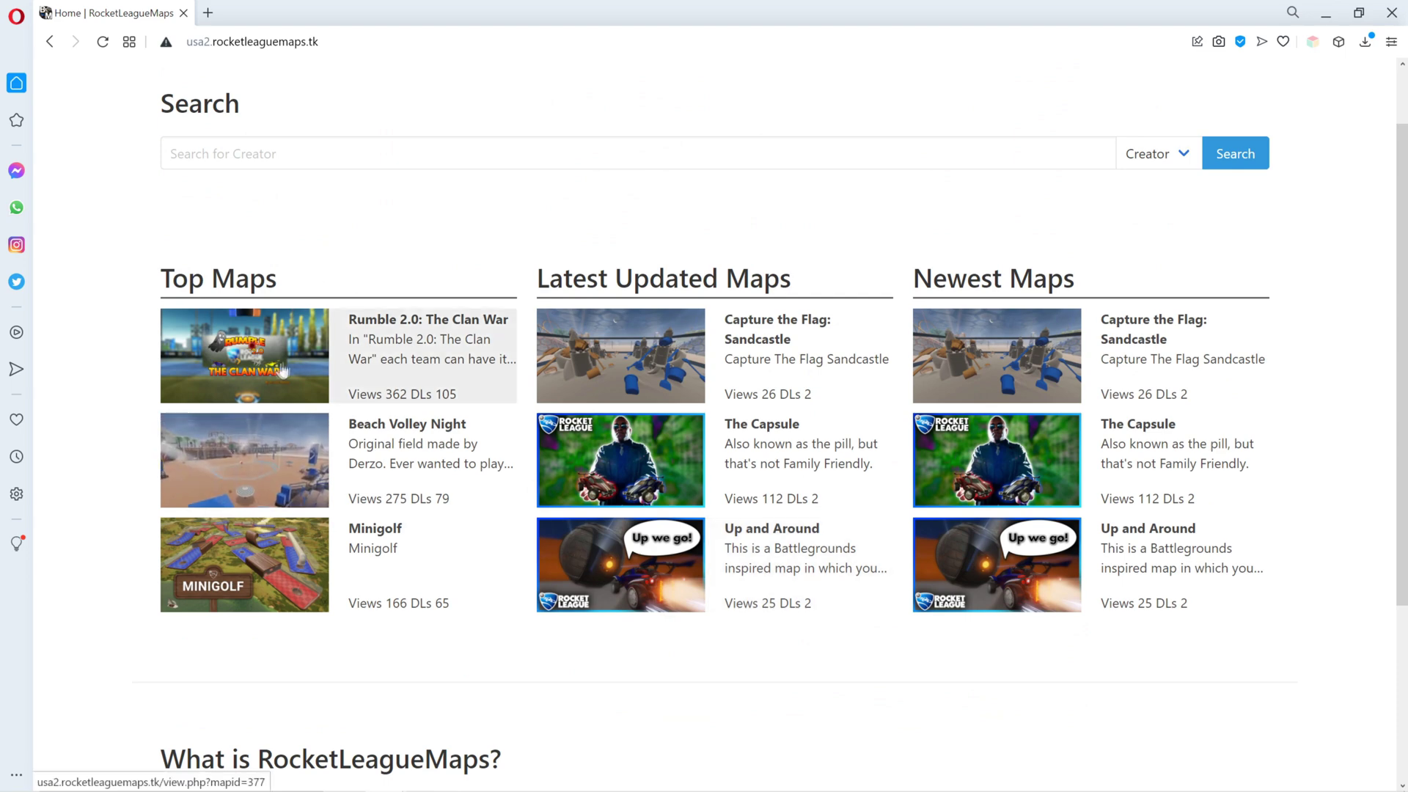
{"action": "left_click", "coordinate": [411, 359]}
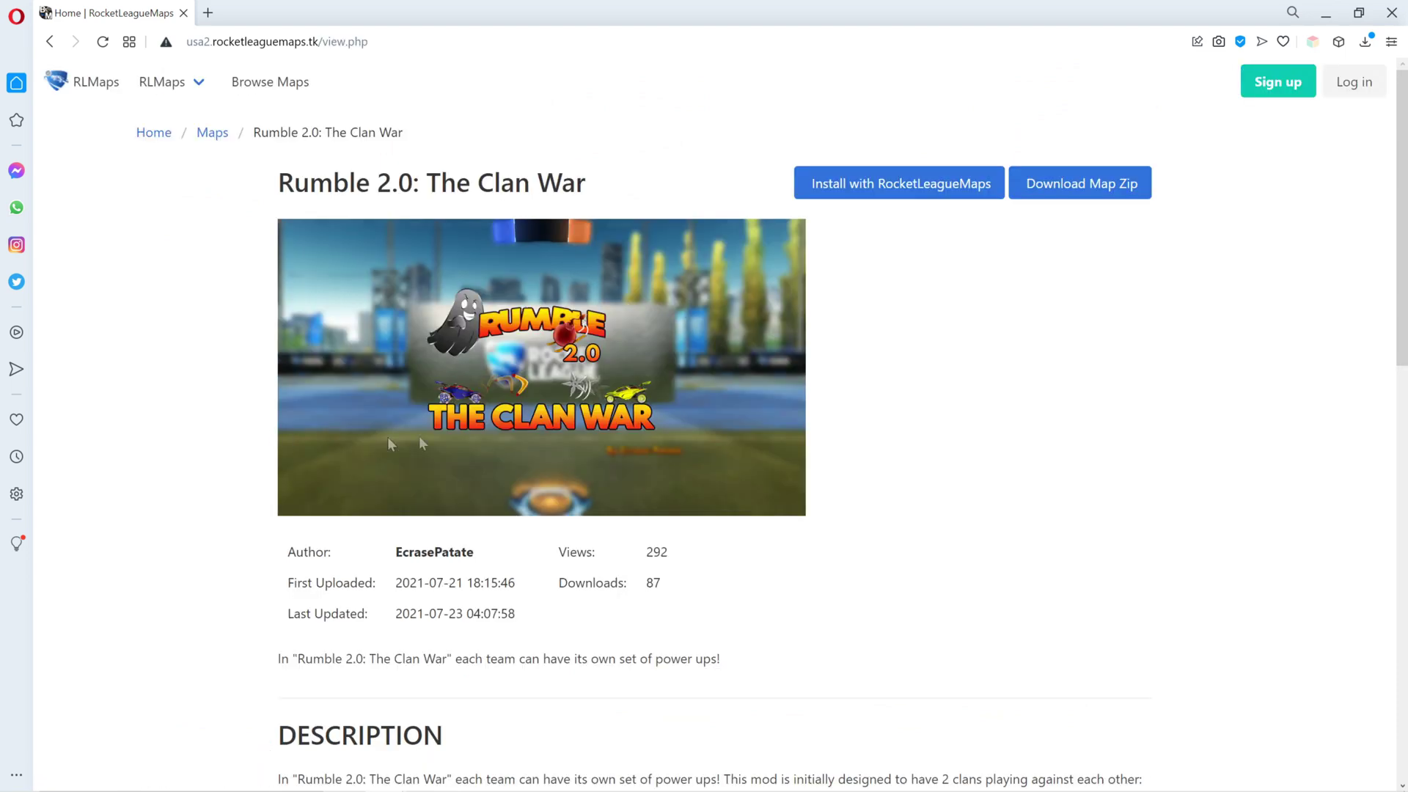
{"action": "left_click", "coordinate": [919, 188]}
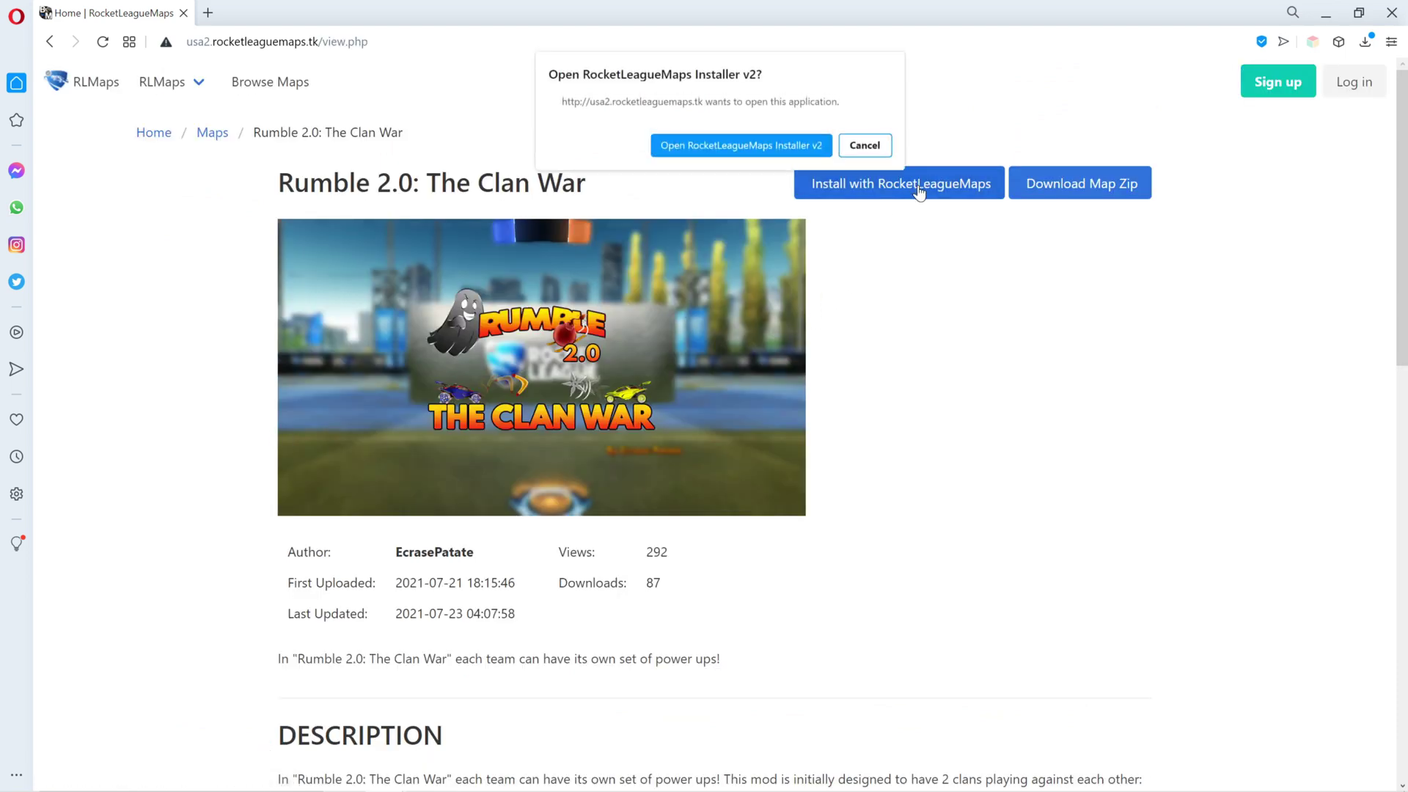
{"action": "left_click", "coordinate": [730, 149]}
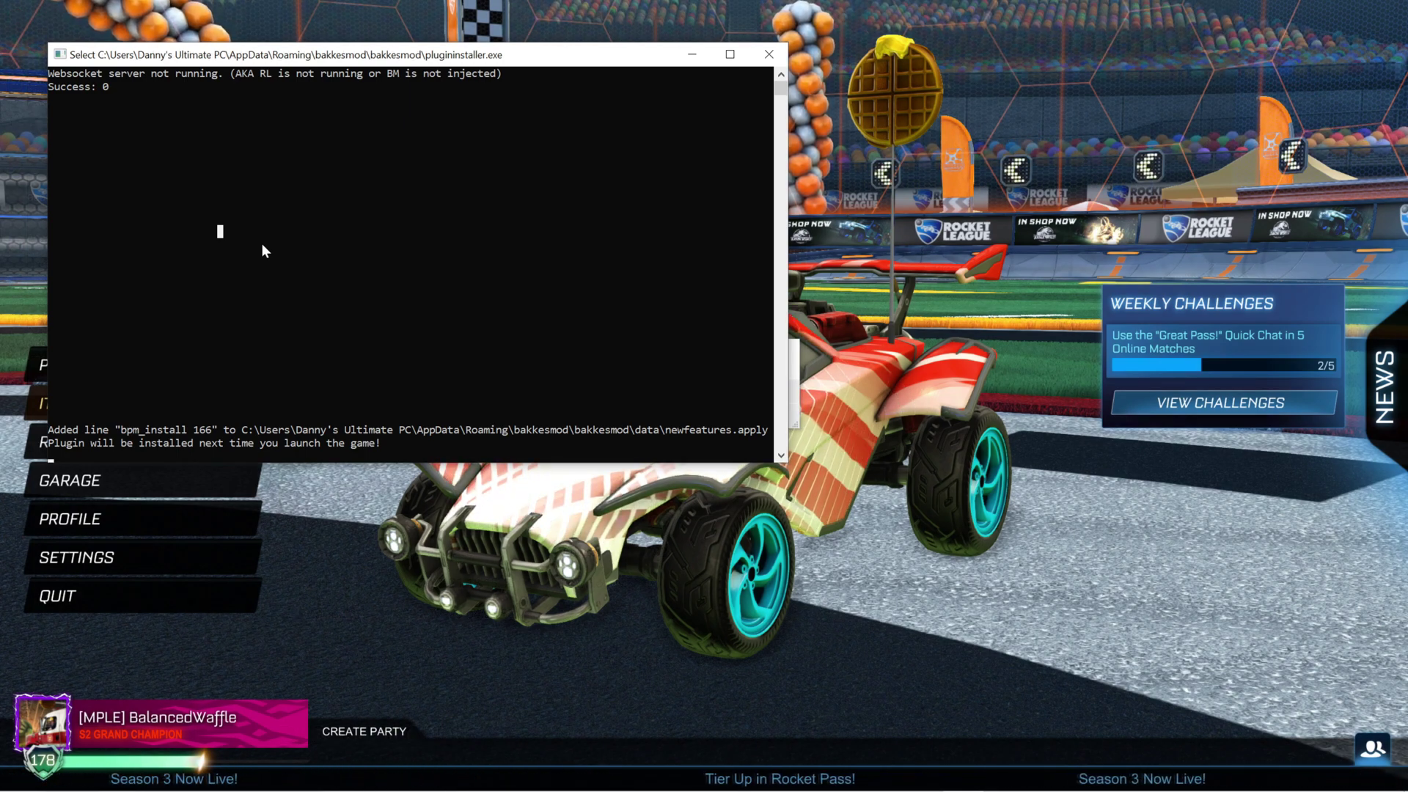
{"action": "key", "text": "Escape"}
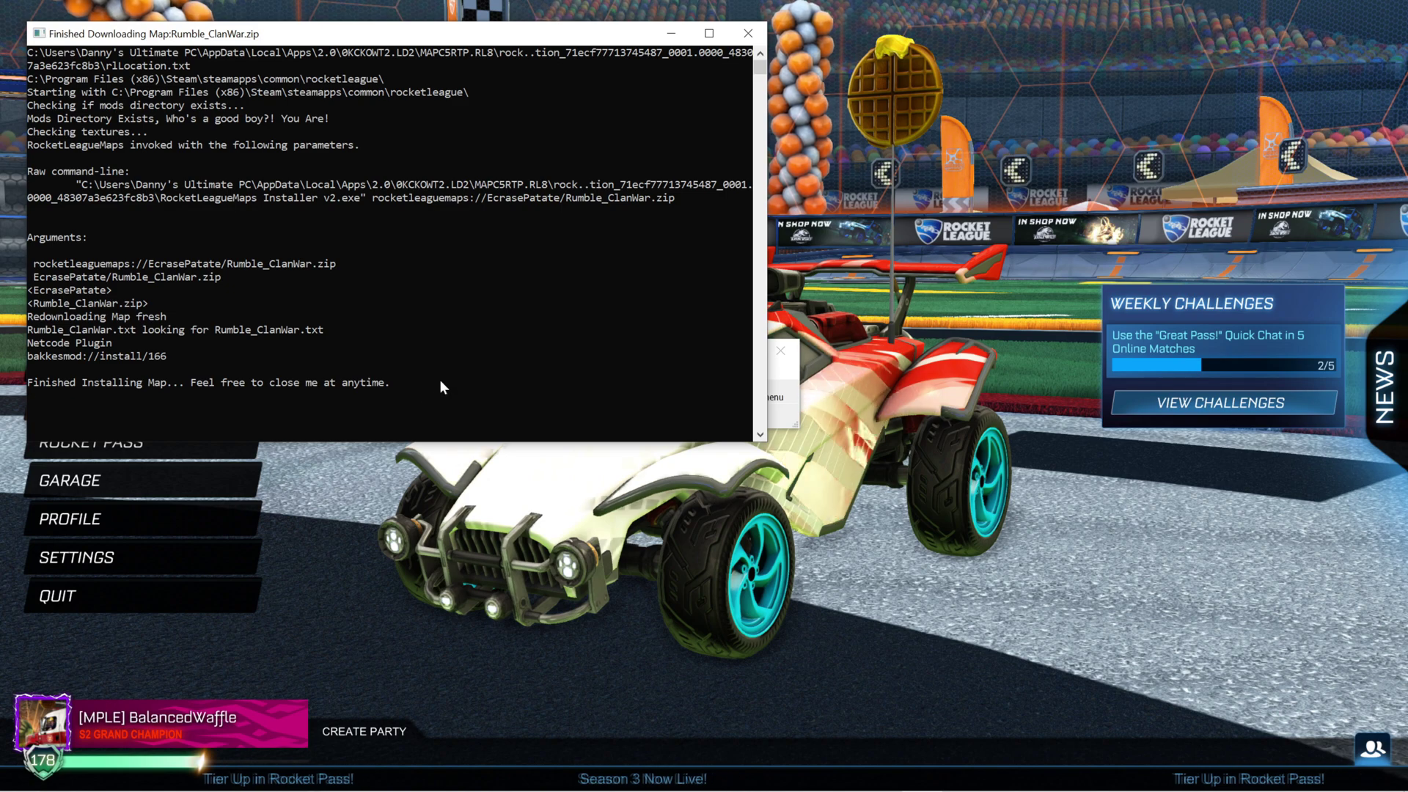
{"action": "key", "text": "Return"}
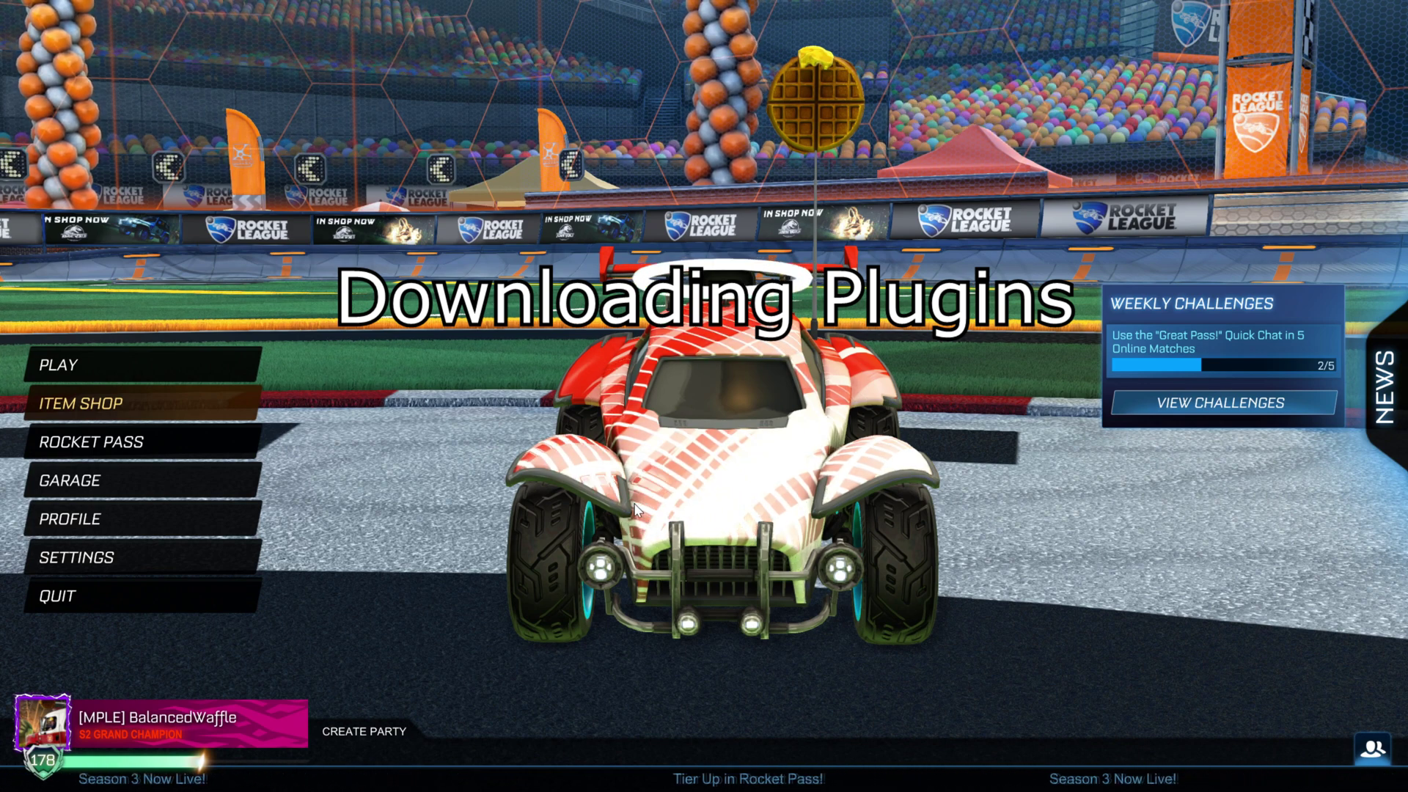
Step: Open the BakkesMod plugin manager, look through the installed plugins and activate the ID entry for installing a plugin
{"action": "key", "text": "F2"}
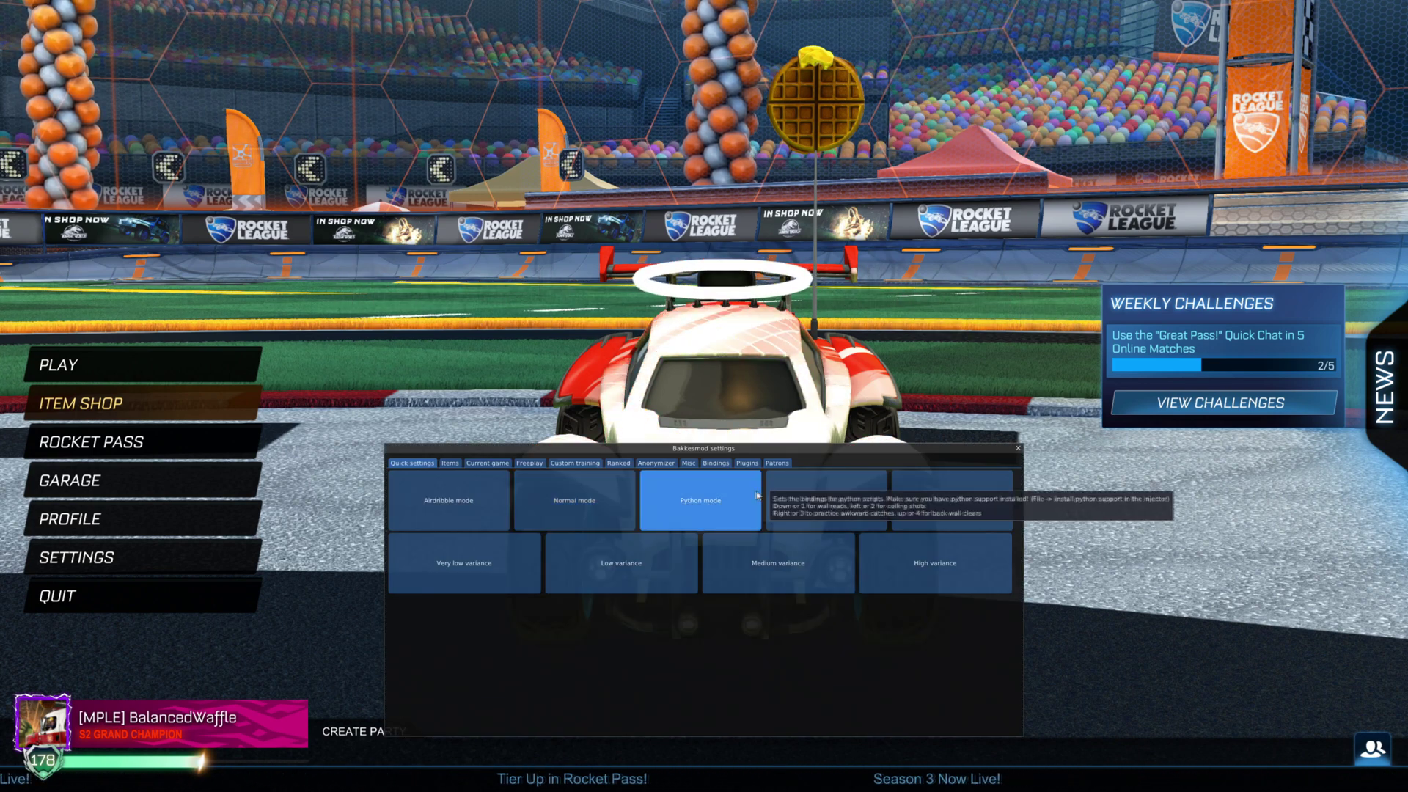
{"action": "left_click_drag", "start_coordinate": [797, 462], "coordinate": [807, 351]}
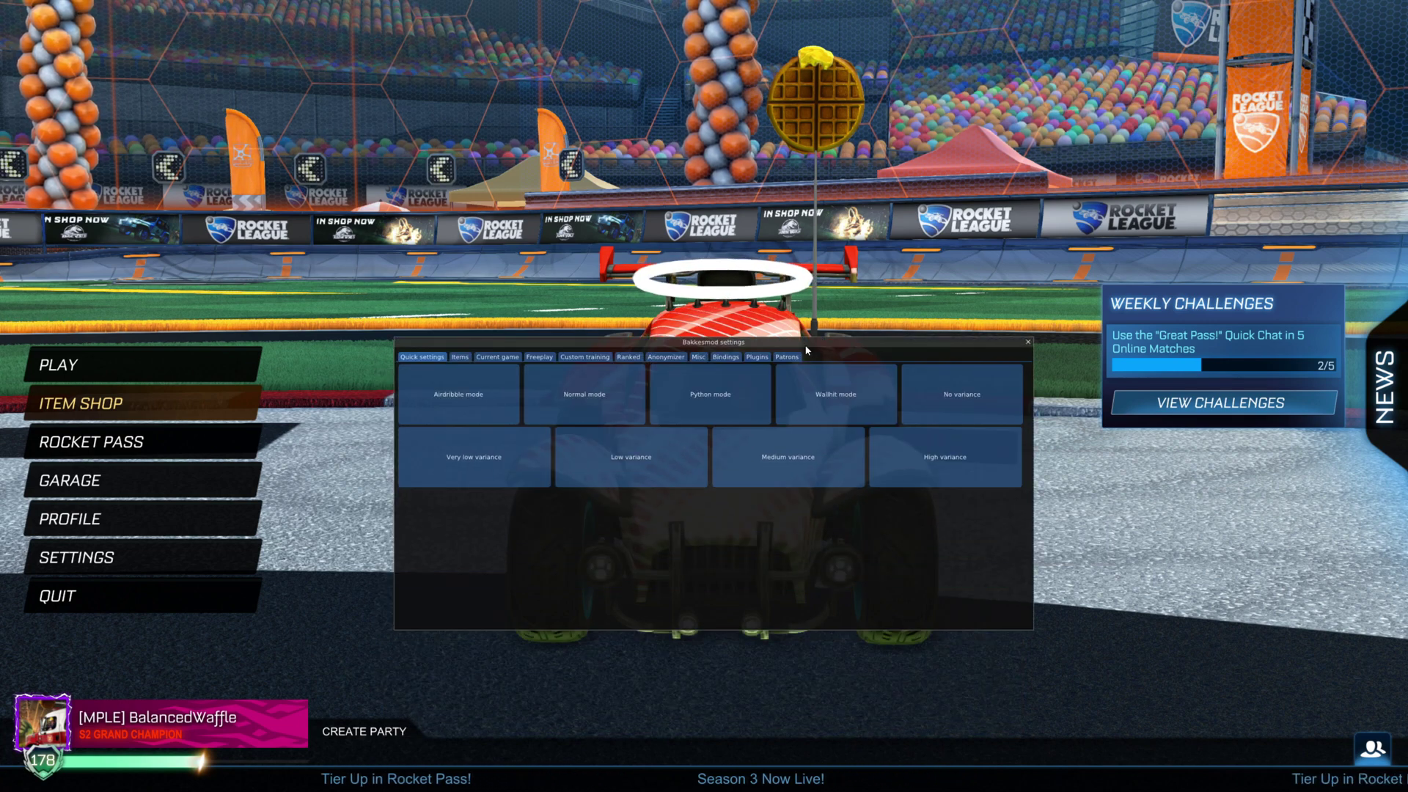
{"action": "left_click", "coordinate": [757, 358]}
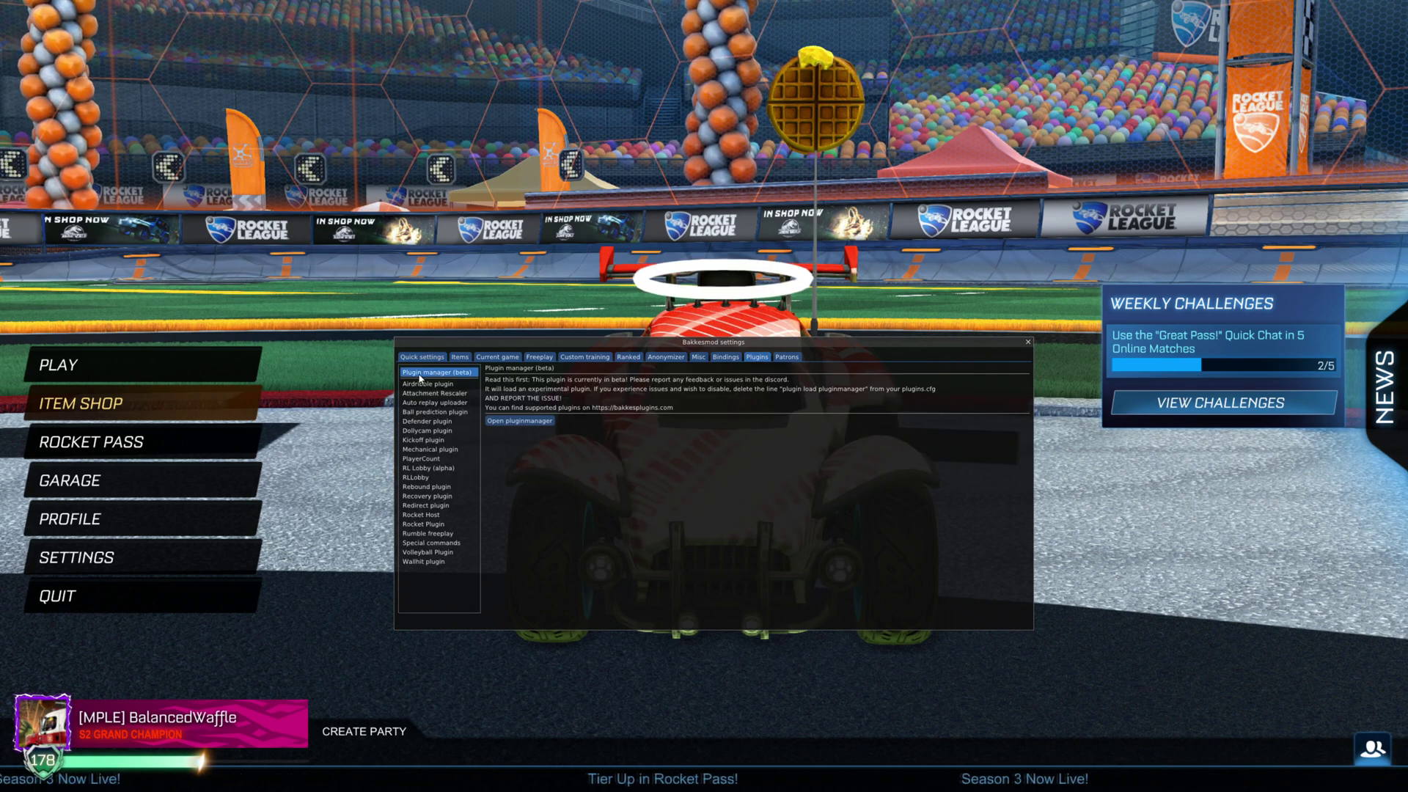
{"action": "left_click", "coordinate": [519, 421]}
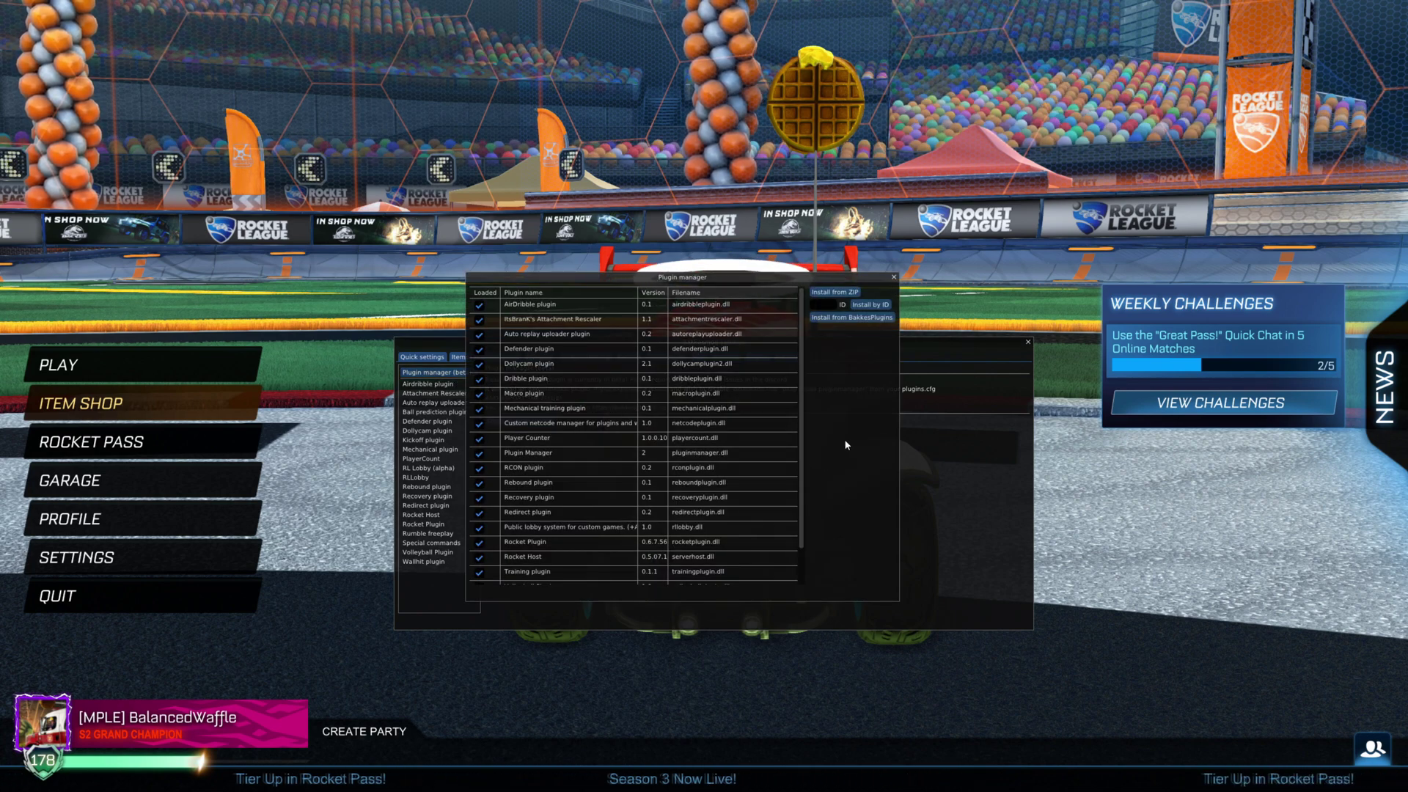
{"action": "scroll", "coordinate": [596, 430], "scroll_direction": "down", "scroll_amount": 2}
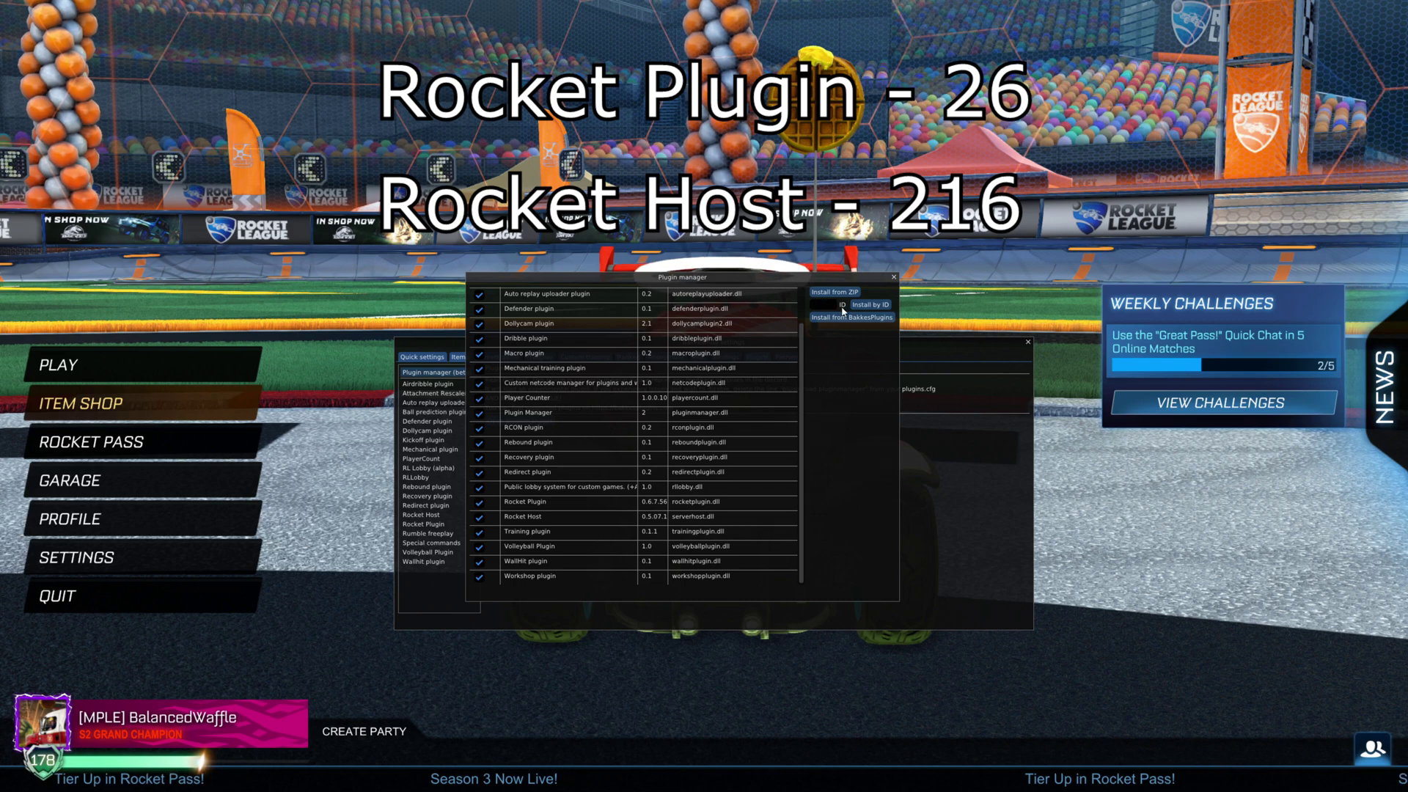
{"action": "left_click", "coordinate": [822, 305]}
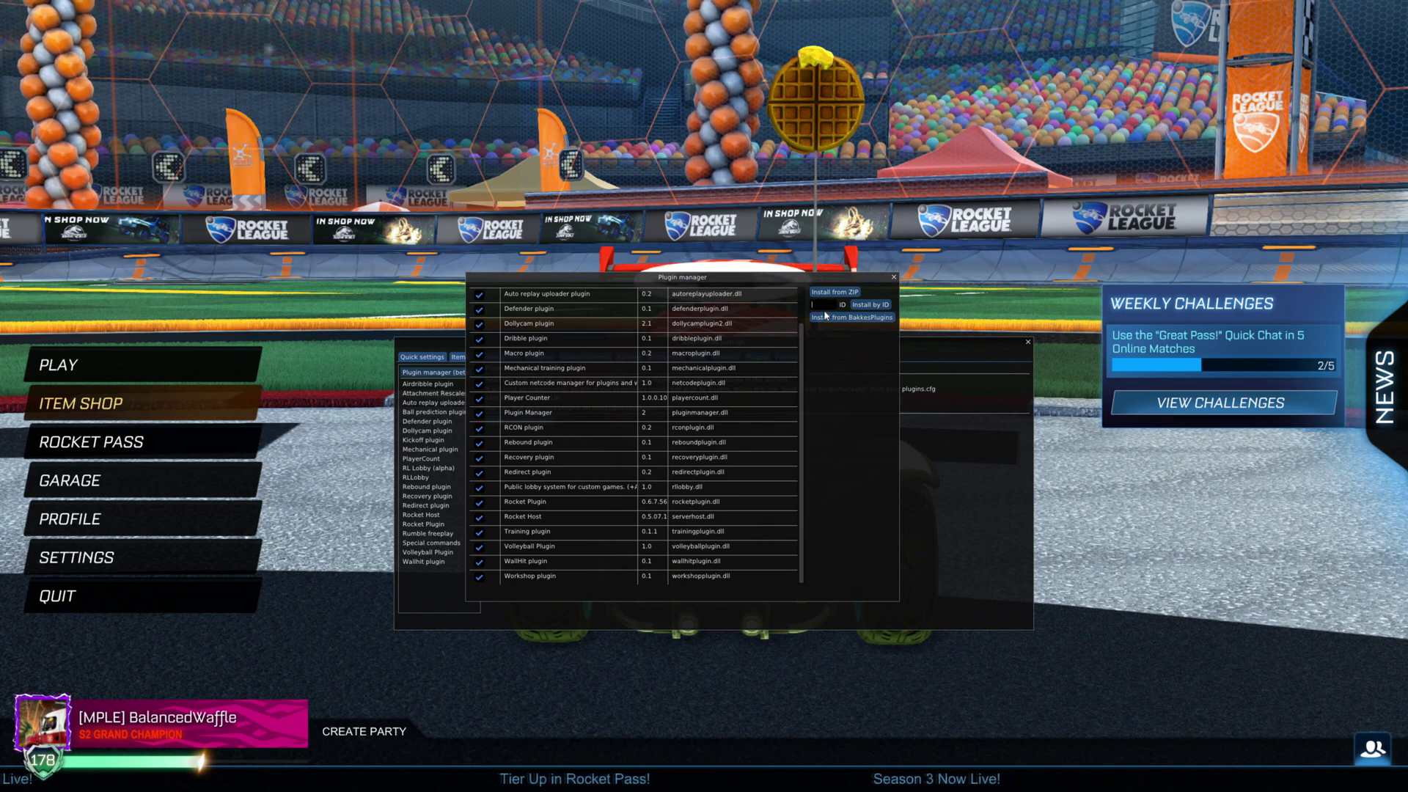
{"action": "left_click", "coordinate": [825, 316]}
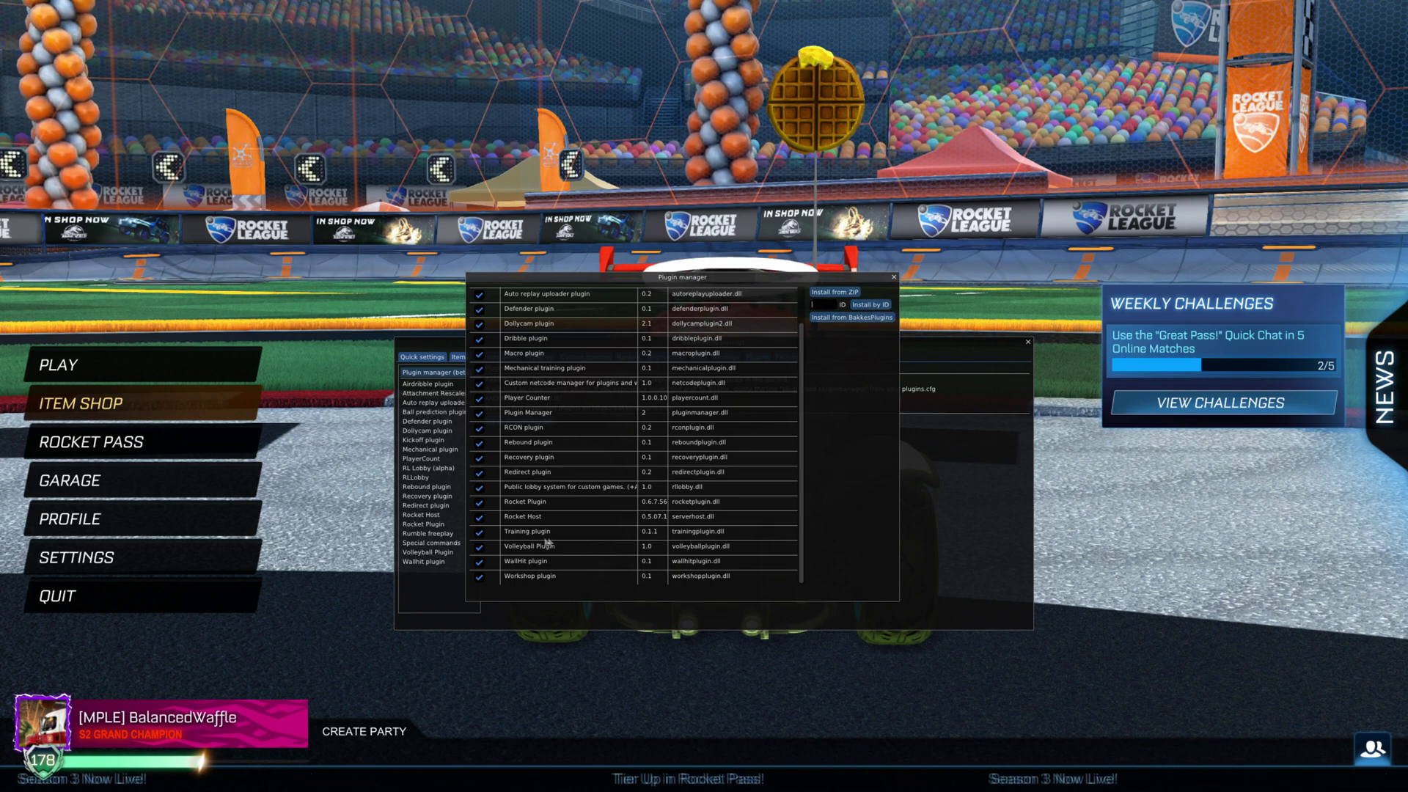
Step: Open the Rocket Plugin interface from its BakkesMod plugin settings and move its window clear of the main menu's edge
{"action": "double_click", "coordinate": [551, 503]}
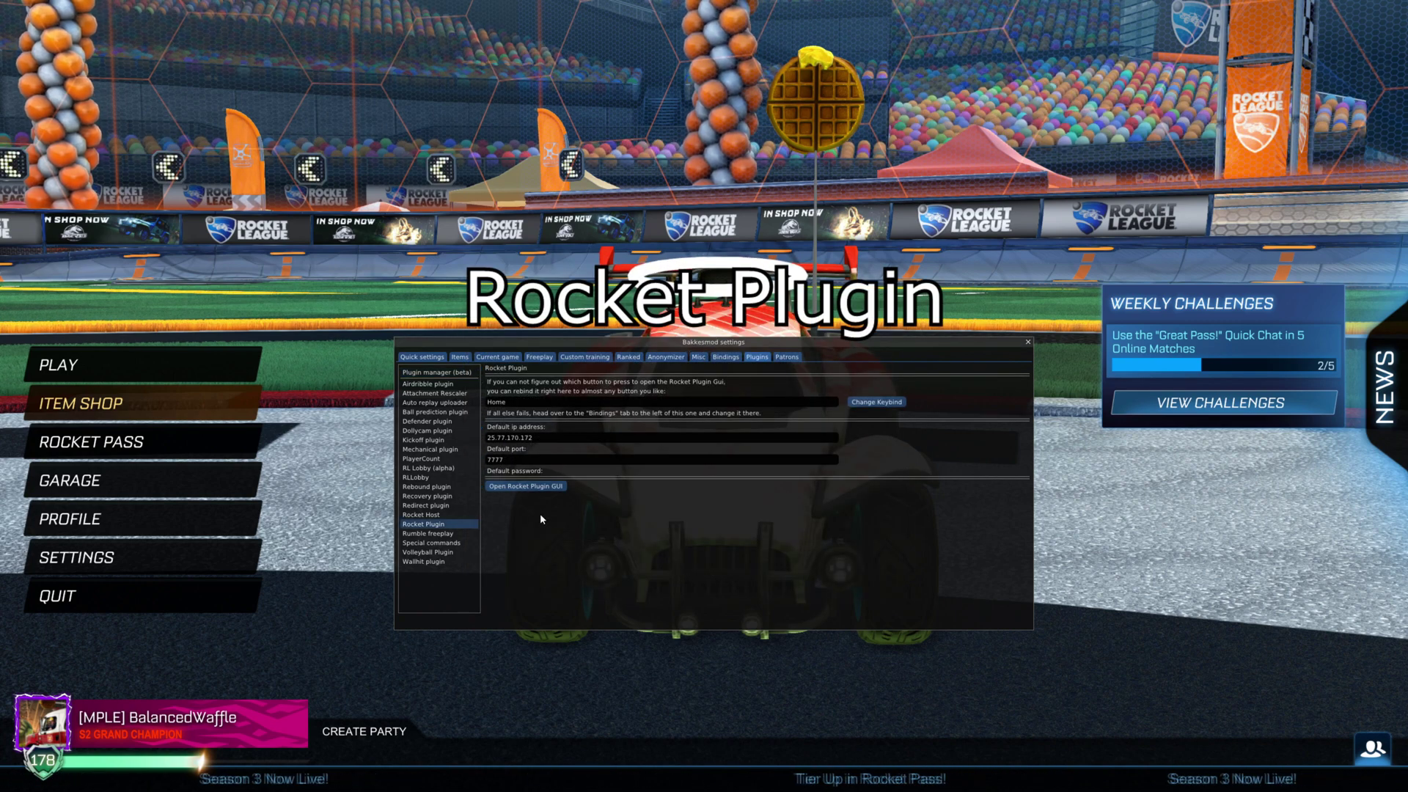
{"action": "left_click", "coordinate": [506, 486]}
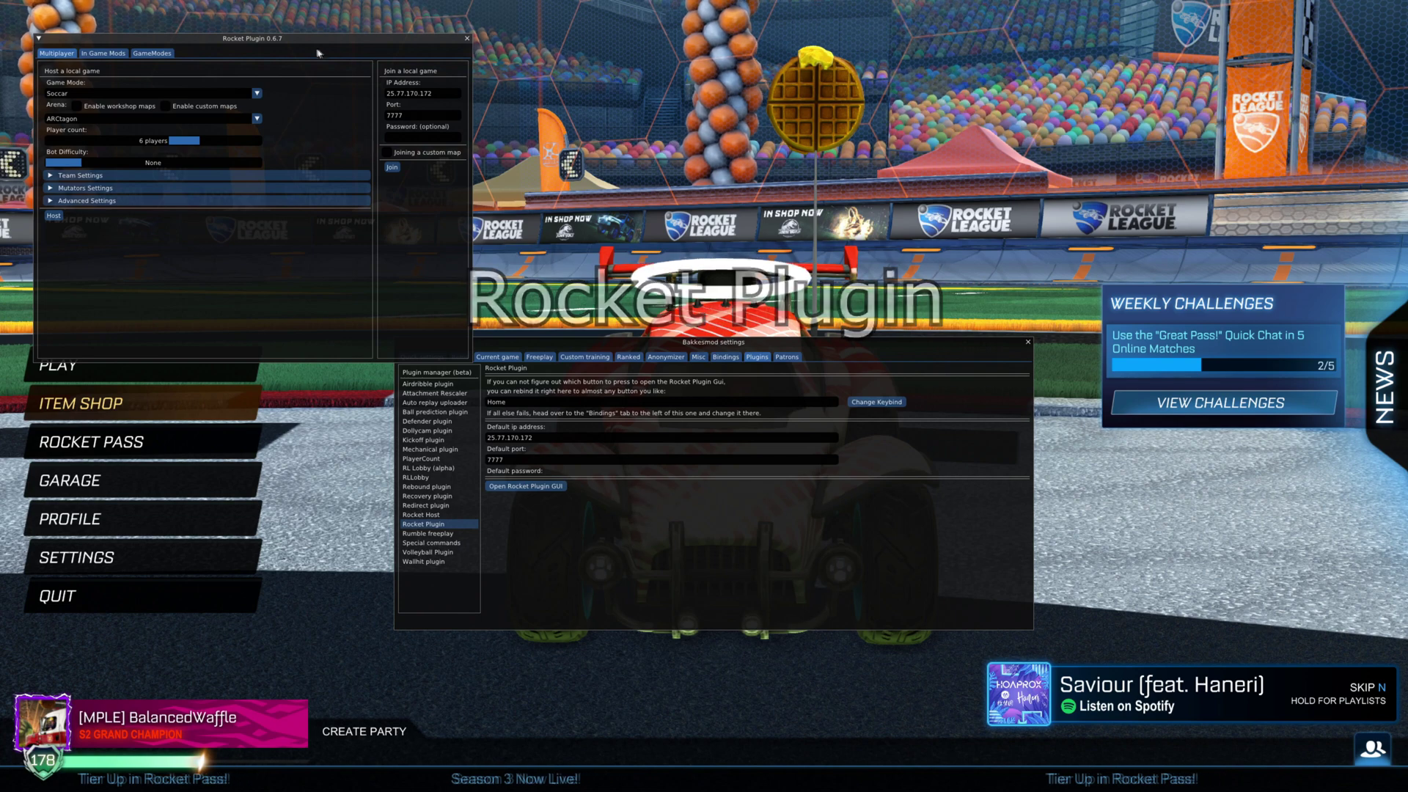
{"action": "left_click_drag", "start_coordinate": [305, 39], "coordinate": [537, 195]}
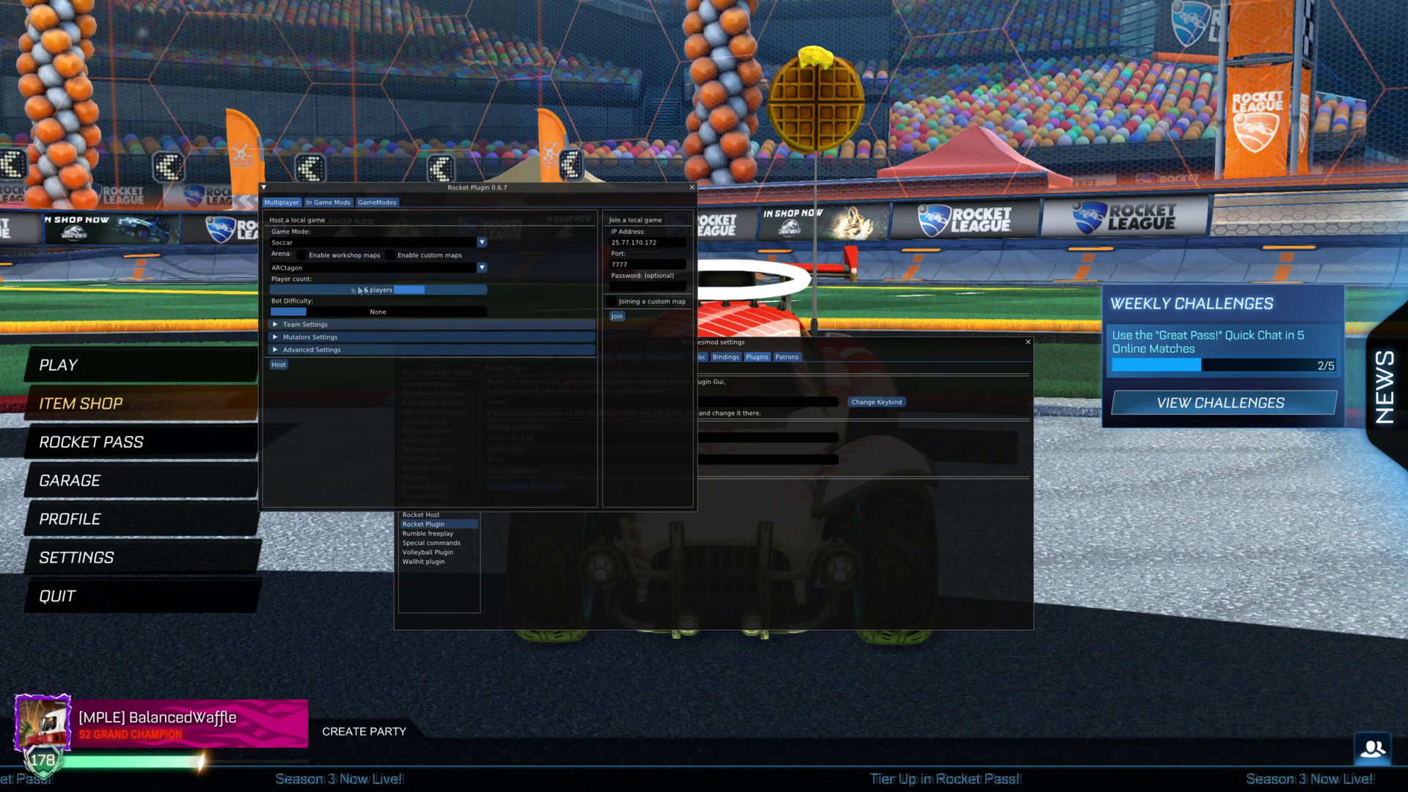
Step: Enable workshop and custom maps for the local game, choose the arena "Rumble 2.0: The Clan War" and set 8 players
{"action": "left_click", "coordinate": [301, 254]}
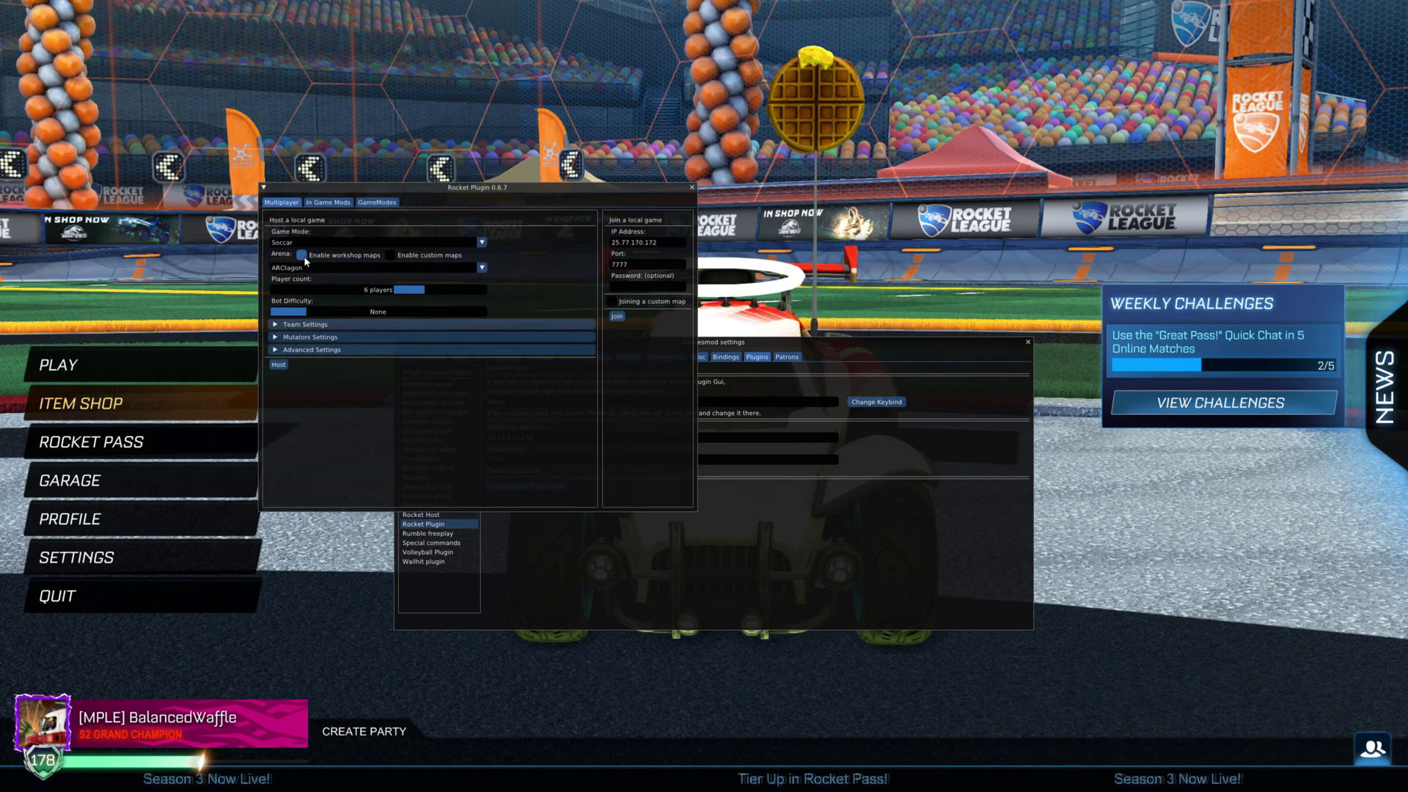
{"action": "left_click", "coordinate": [390, 256]}
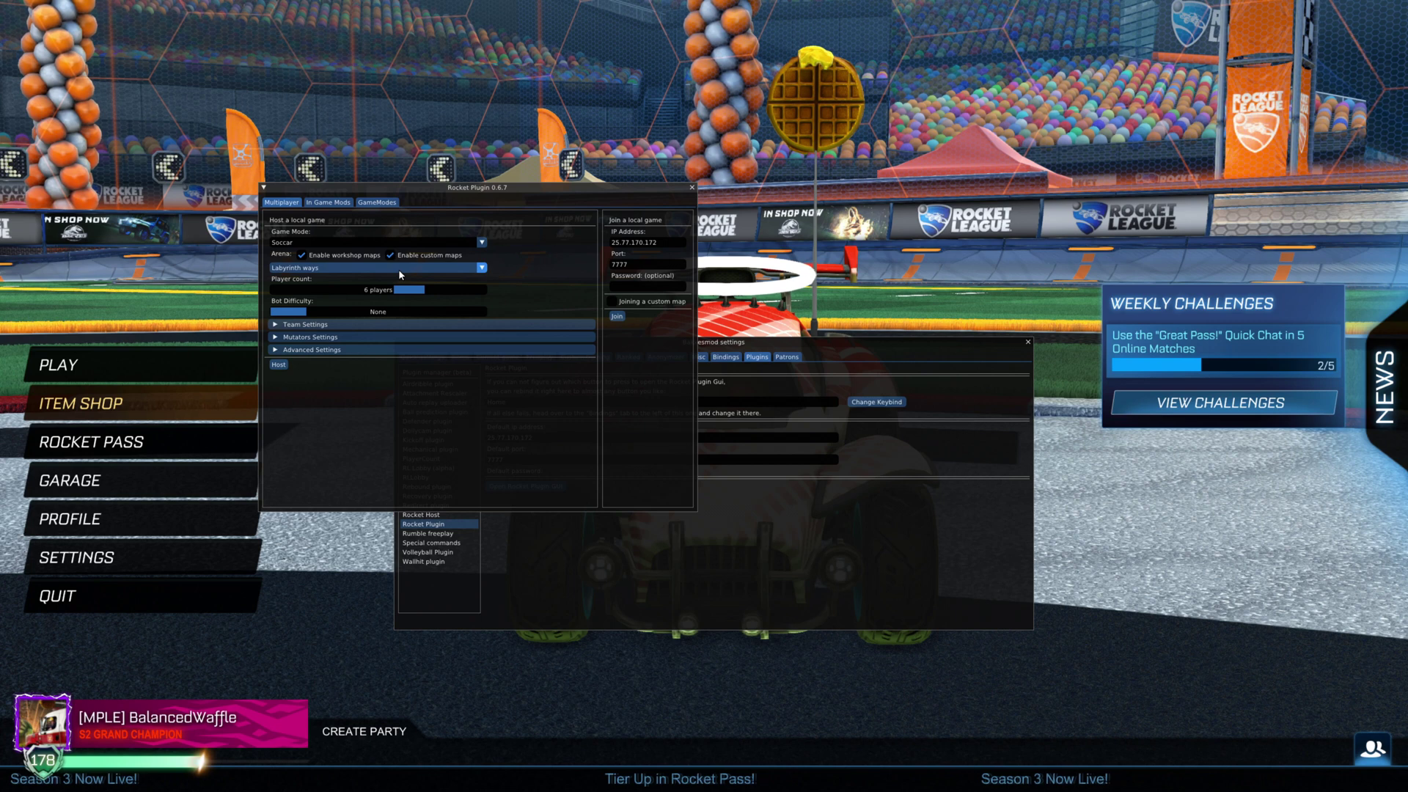
{"action": "left_click", "coordinate": [292, 268]}
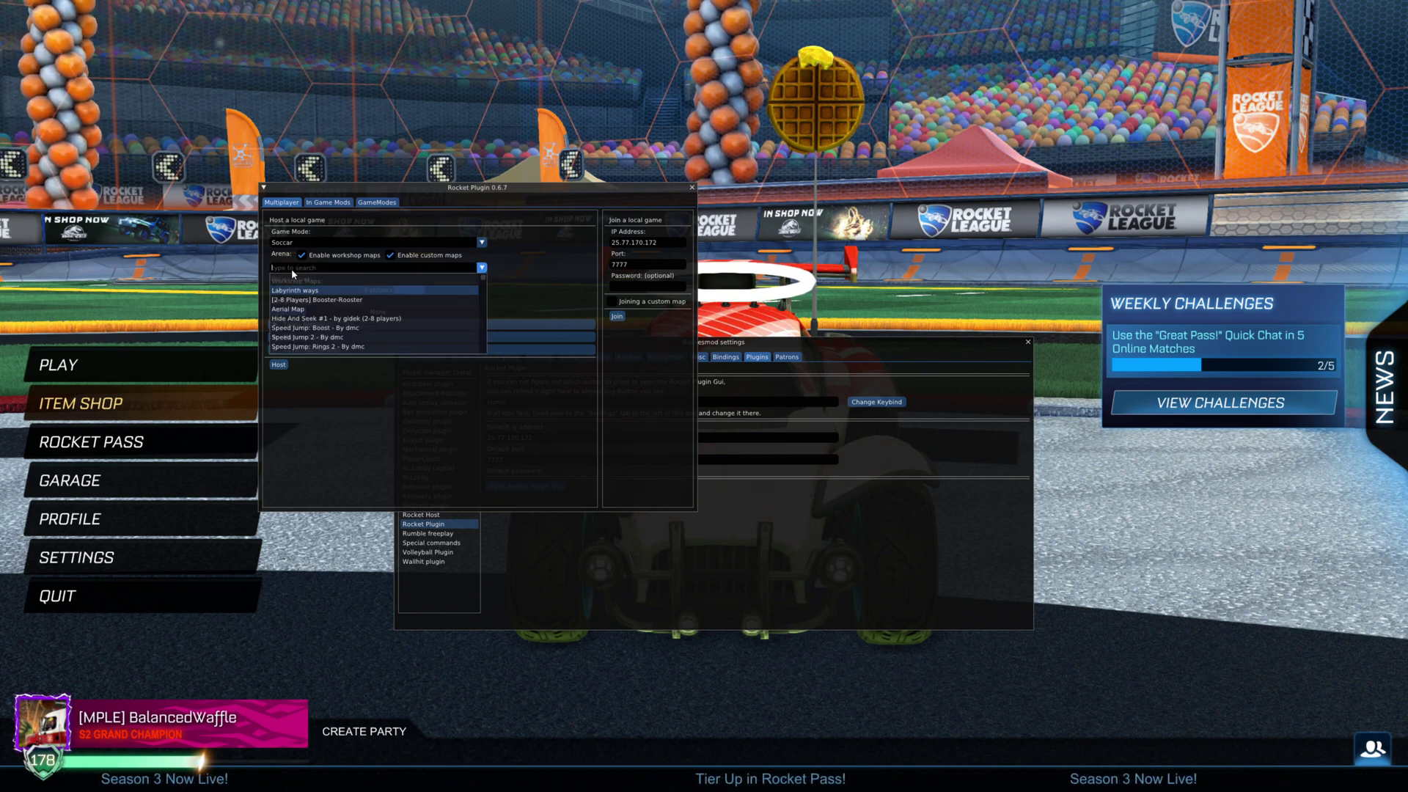
{"action": "type", "text": "rum"}
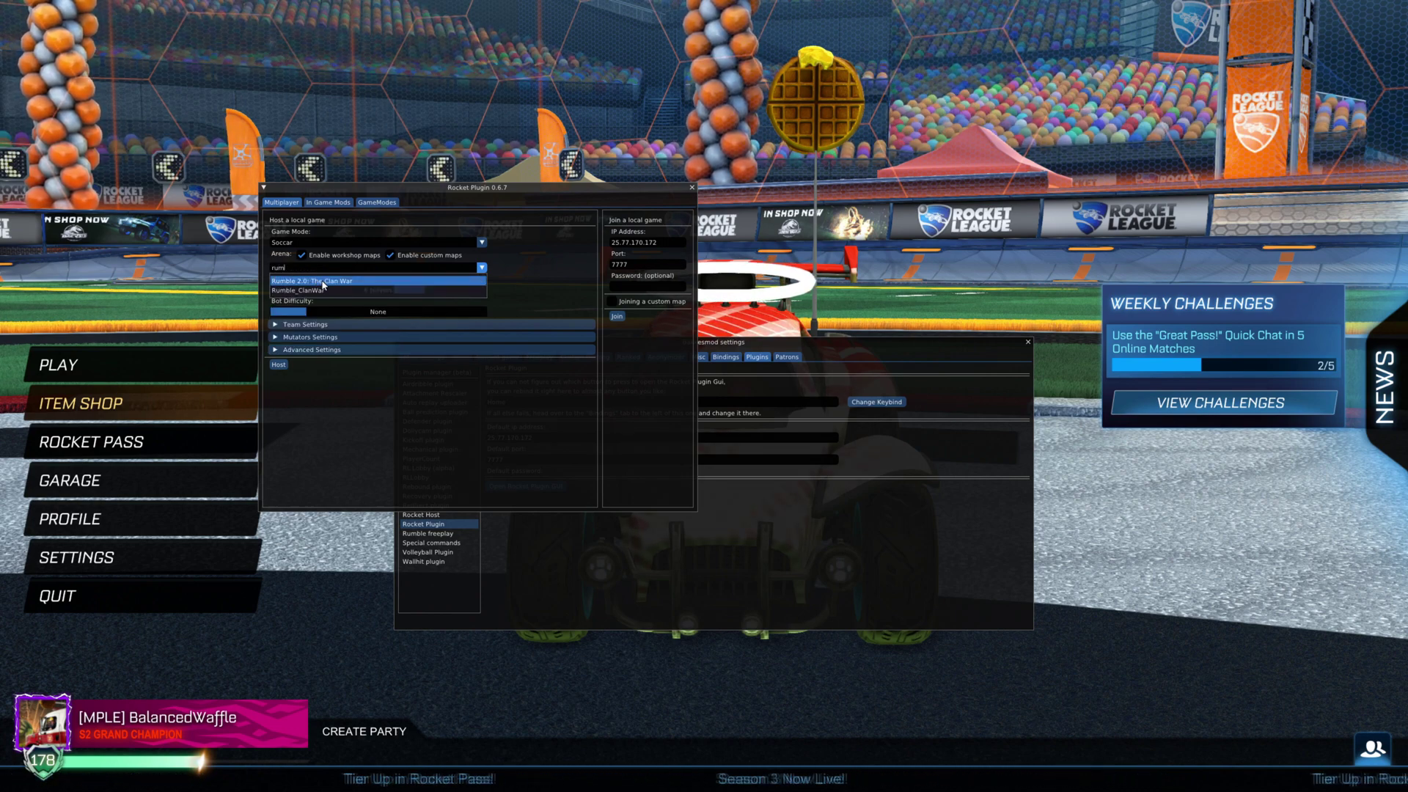
{"action": "left_click", "coordinate": [327, 282]}
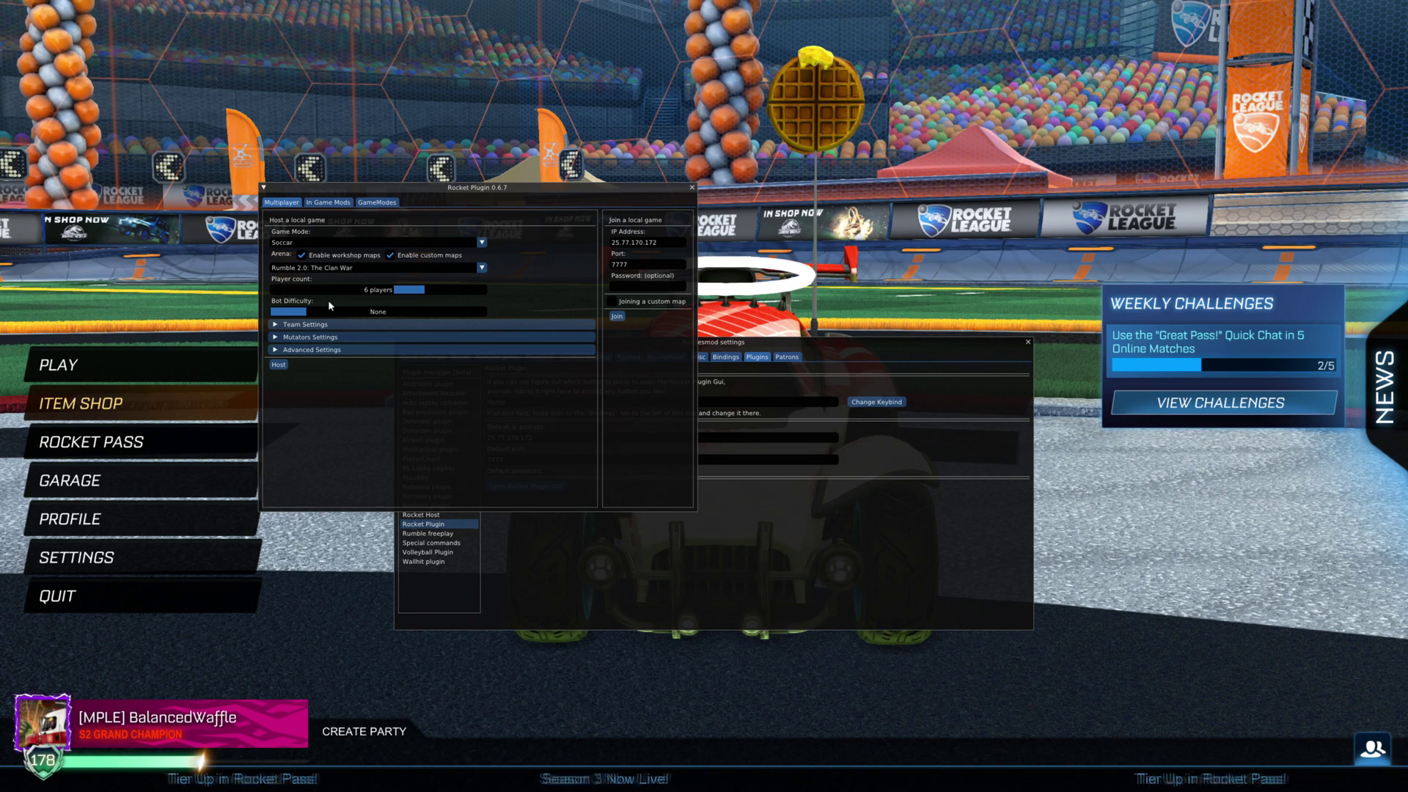
{"action": "left_click_drag", "start_coordinate": [375, 292], "coordinate": [480, 291]}
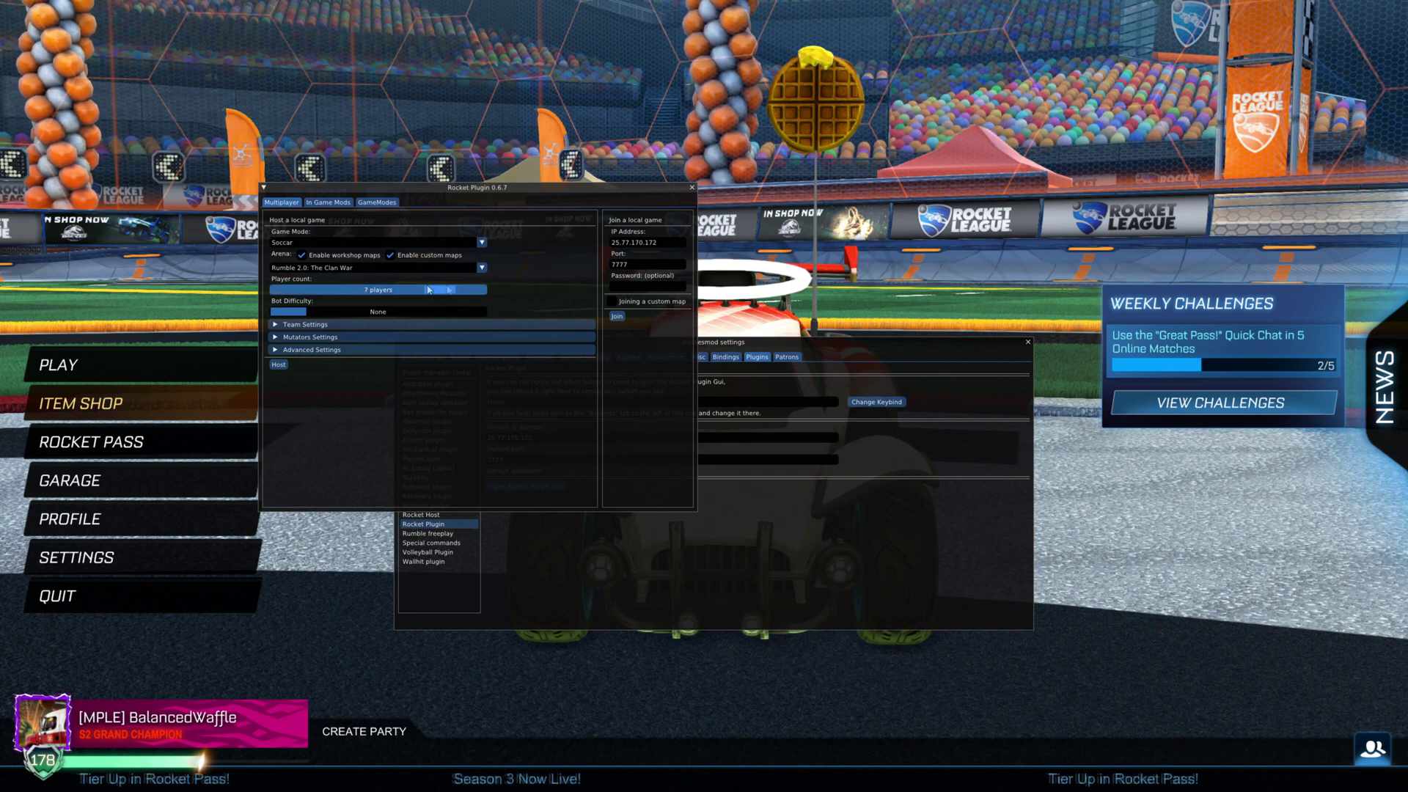
Step: Look through the mutator settings of the local game, host the match and hide the BakkesMod windows
{"action": "left_click", "coordinate": [301, 339]}
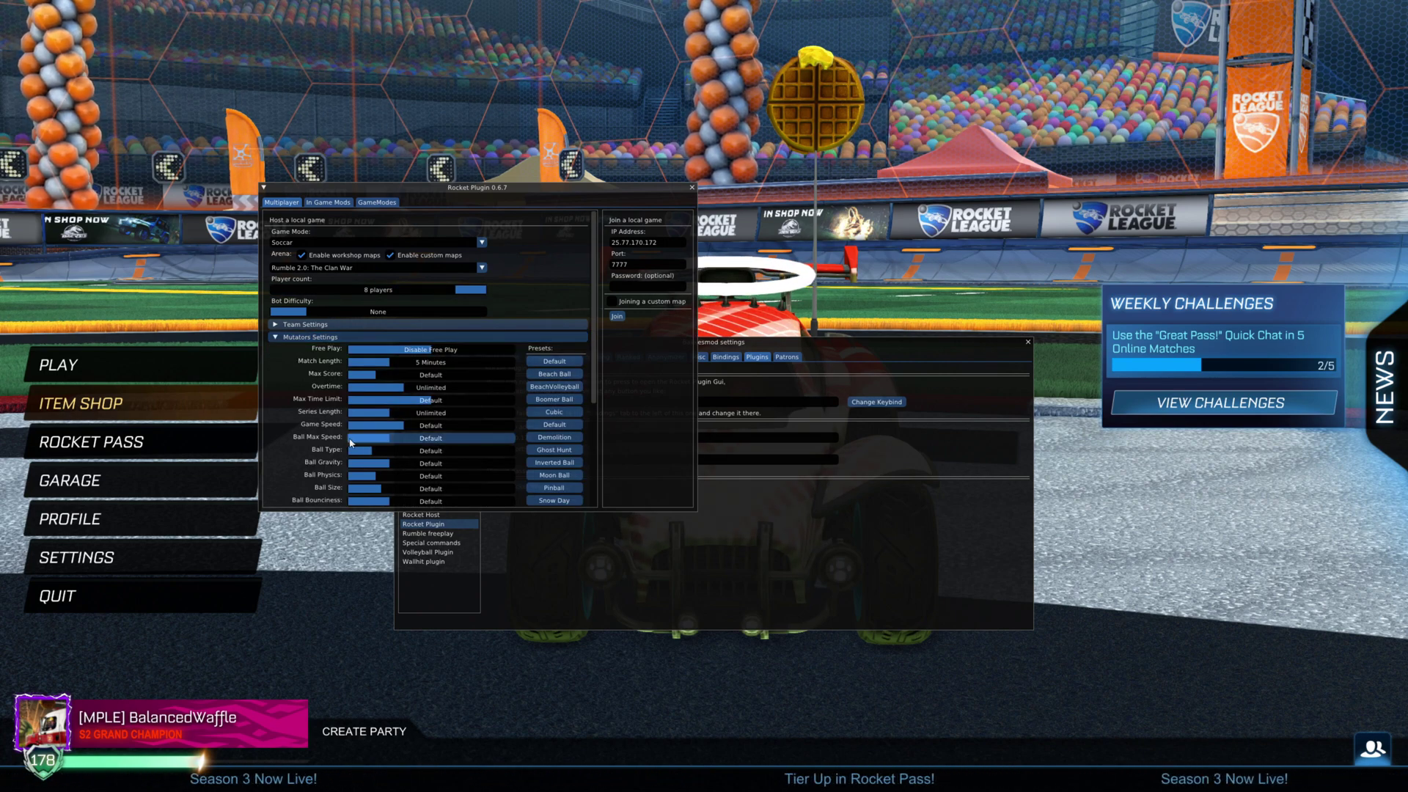
{"action": "scroll", "coordinate": [380, 424], "scroll_direction": "down", "scroll_amount": 5}
{"action": "scroll", "coordinate": [380, 424], "scroll_direction": "up", "scroll_amount": 5}
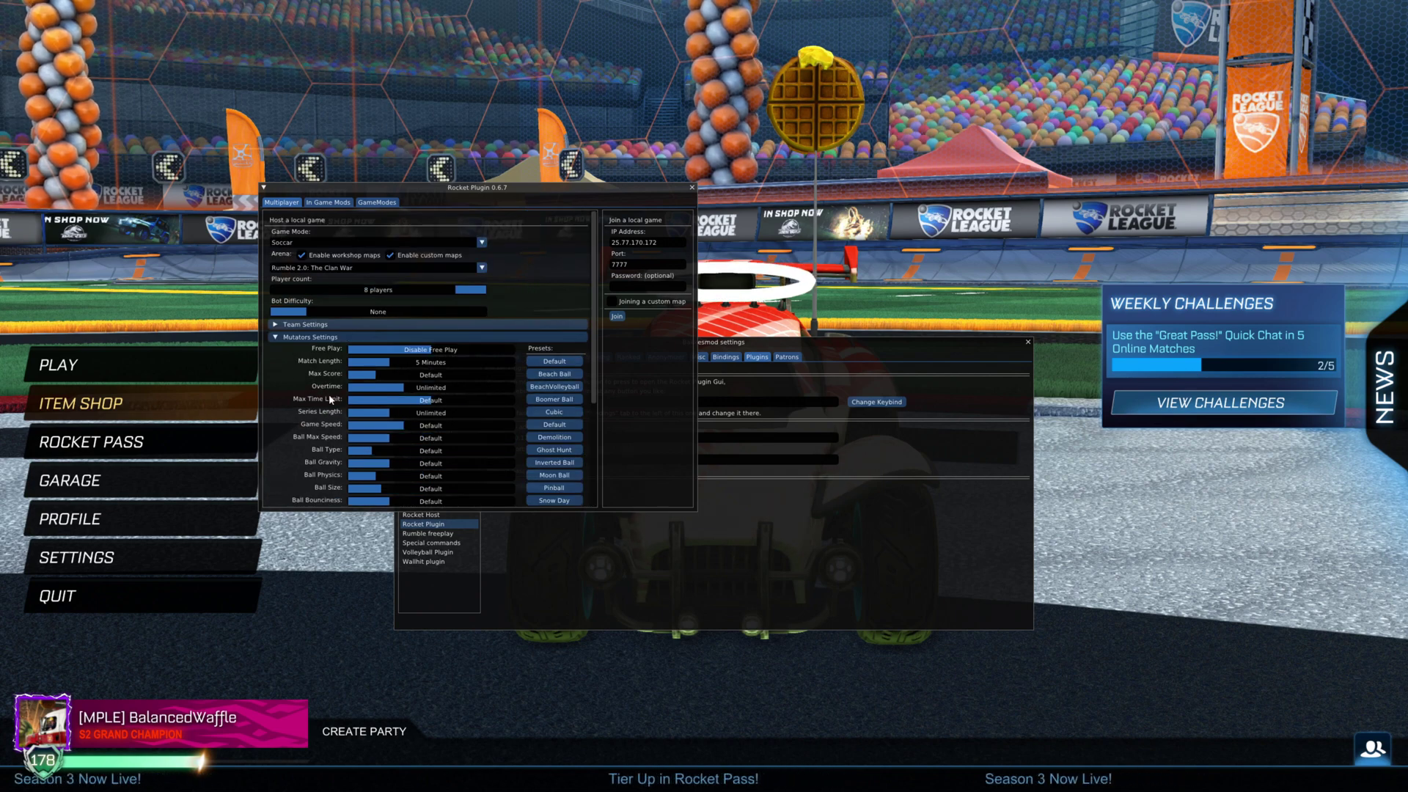
{"action": "scroll", "coordinate": [311, 356], "scroll_direction": "down", "scroll_amount": 4}
{"action": "scroll", "coordinate": [332, 476], "scroll_direction": "down", "scroll_amount": 1}
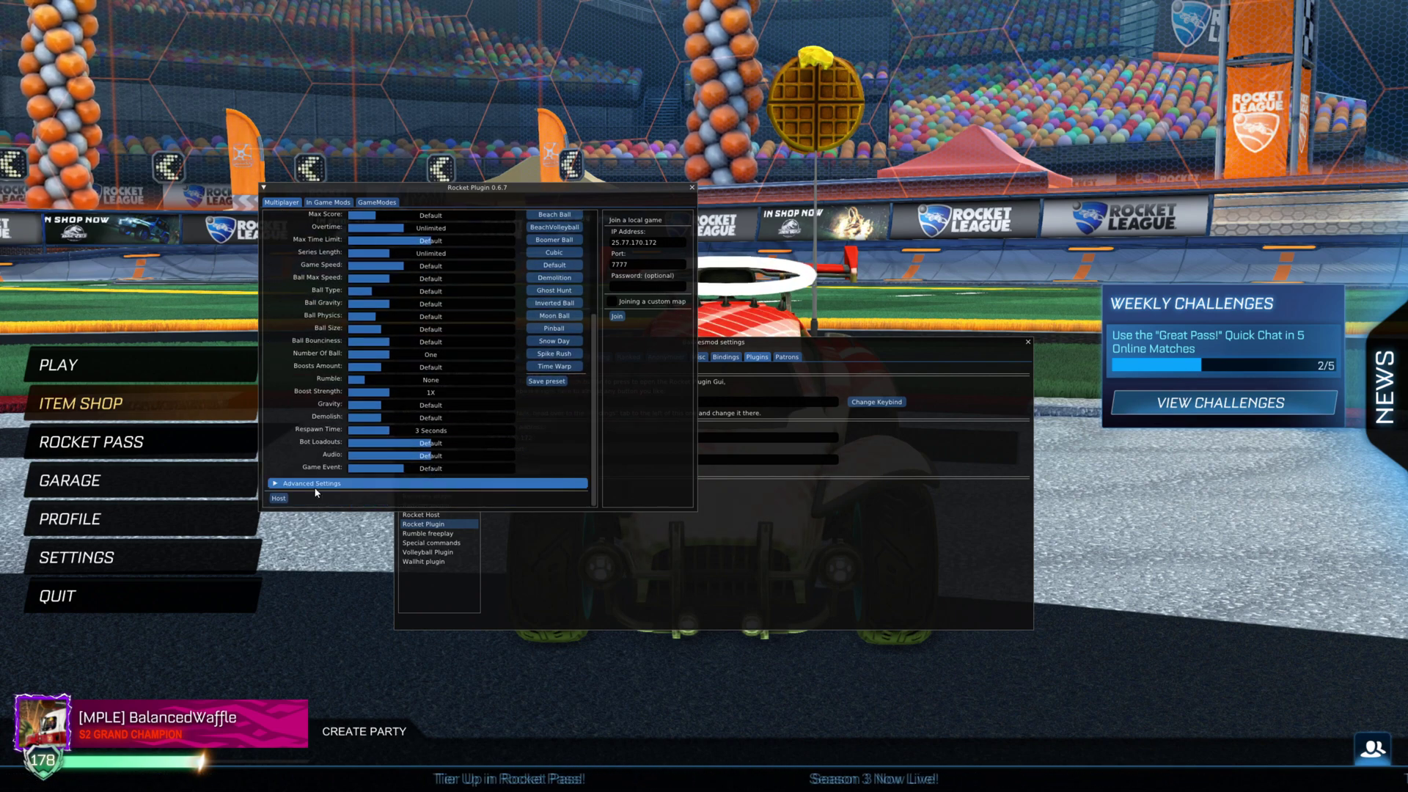
{"action": "left_click", "coordinate": [278, 498]}
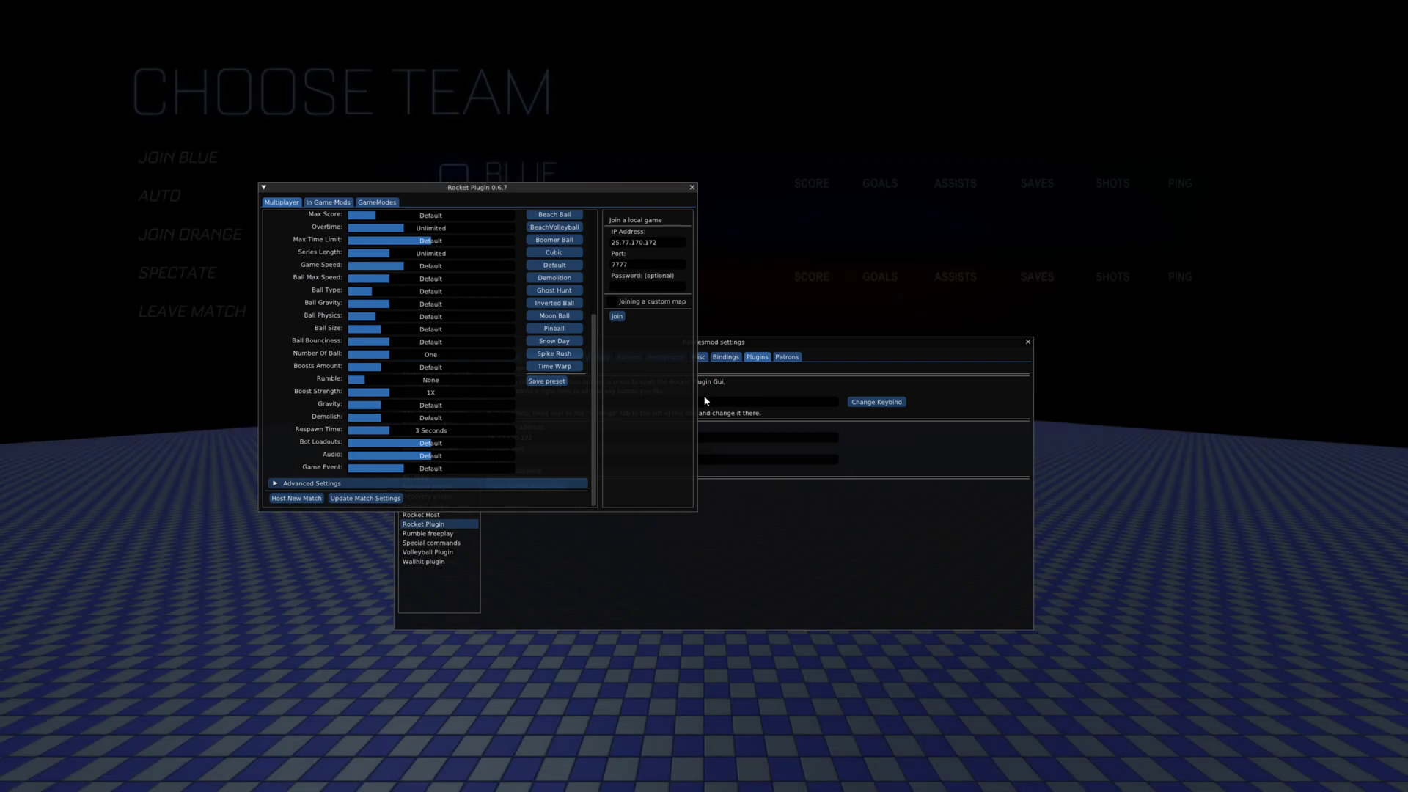
{"action": "key", "text": "F2"}
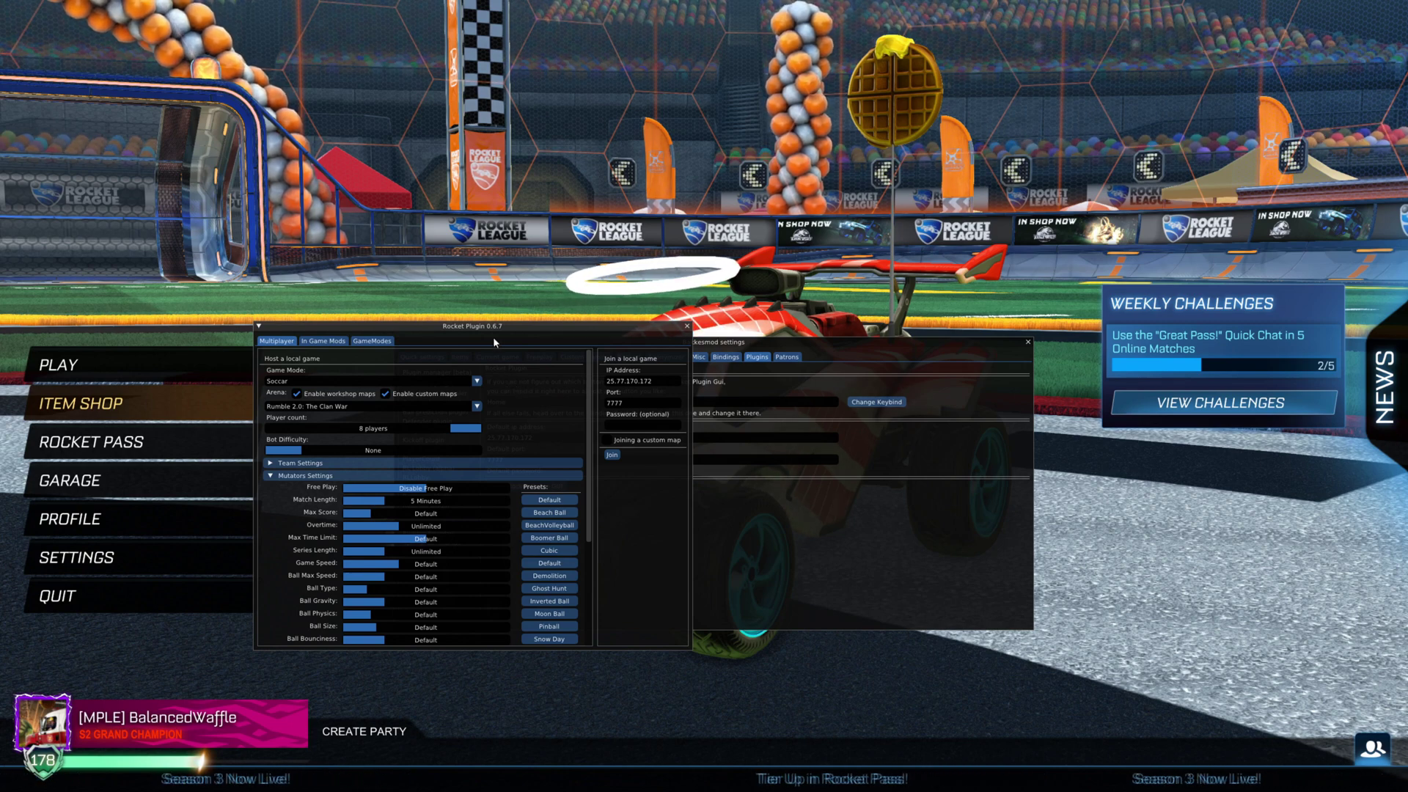
Step: Close the Rocket Plugin window, open the Rocket Host interface from its plugin settings and reposition it
{"action": "left_click", "coordinate": [687, 327]}
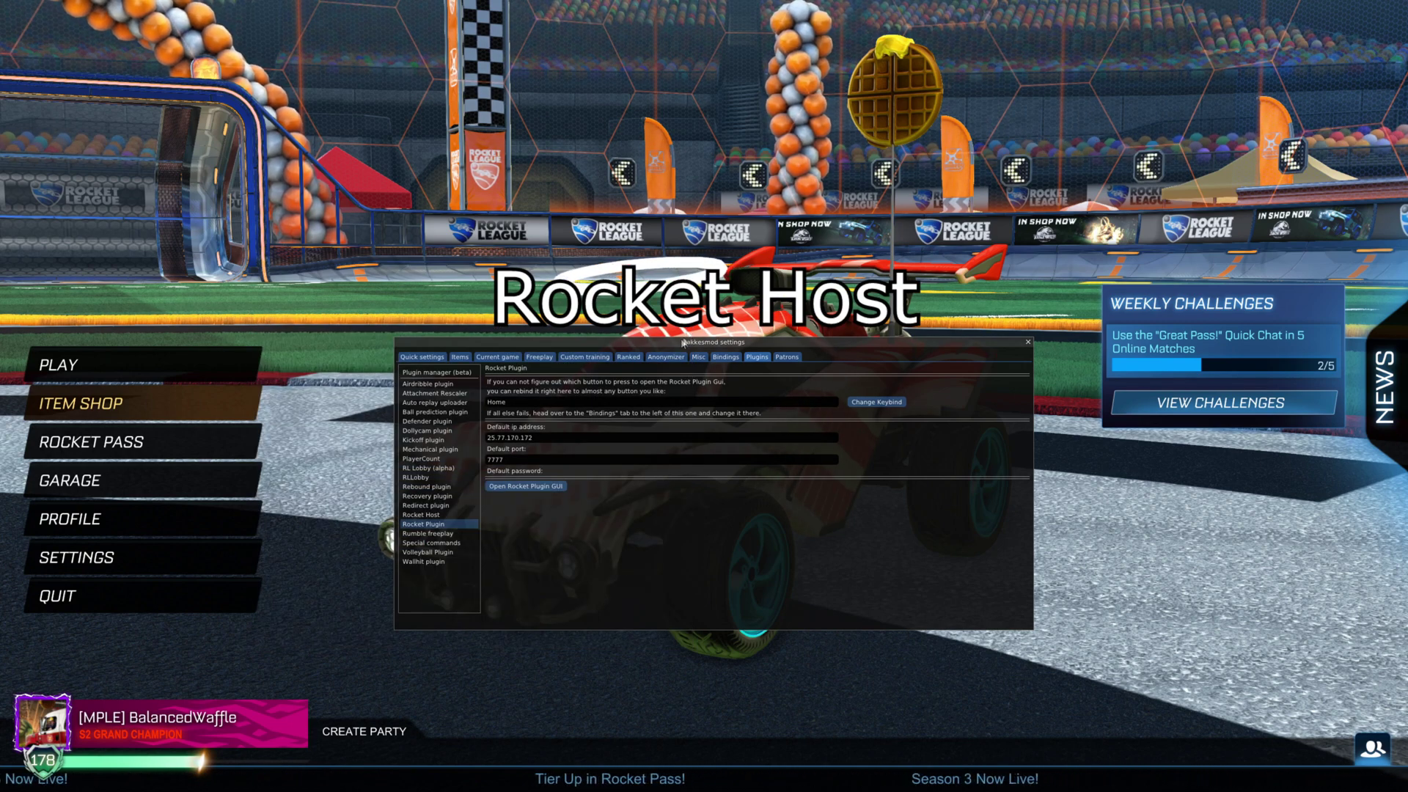
{"action": "left_click", "coordinate": [427, 517]}
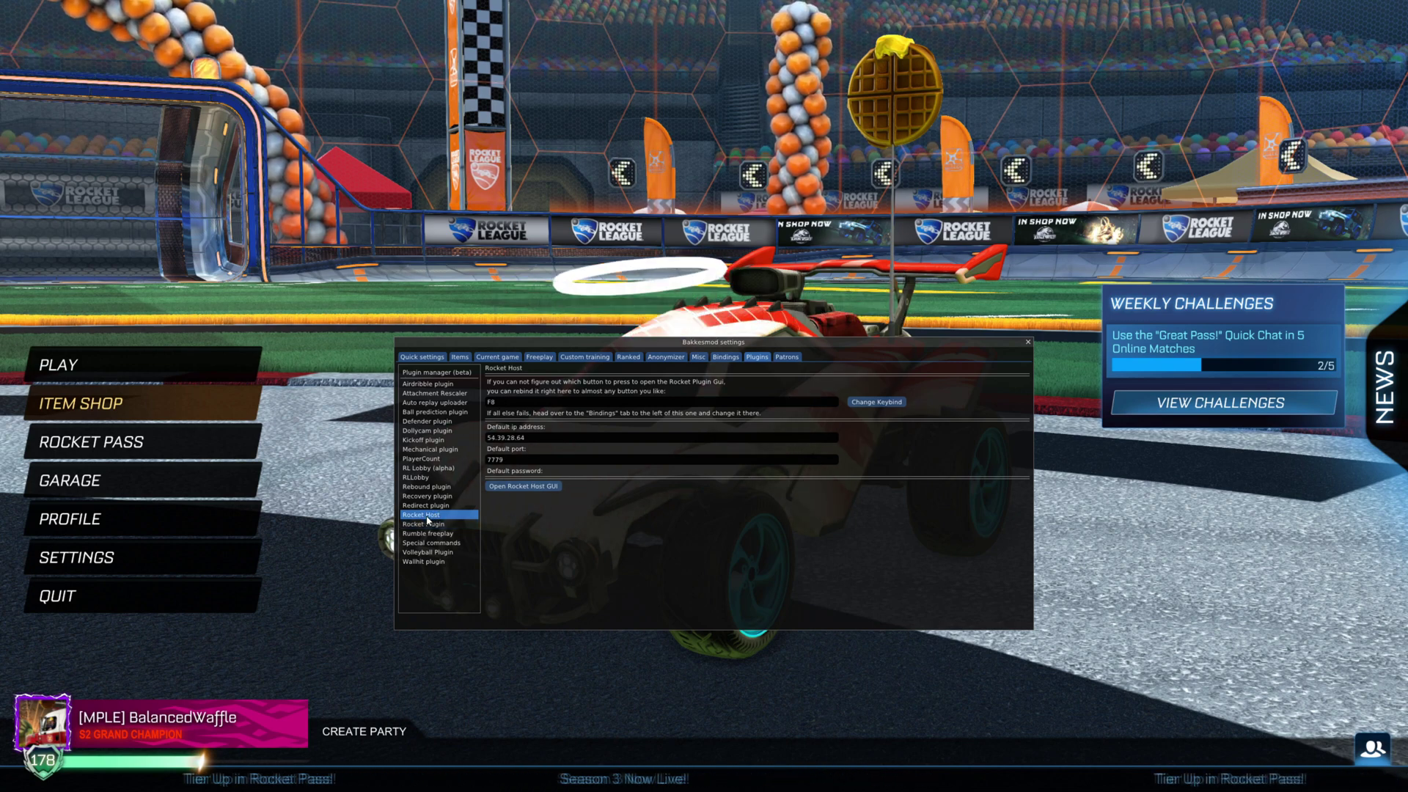
{"action": "left_click", "coordinate": [524, 486]}
{"action": "left_click_drag", "start_coordinate": [837, 425], "coordinate": [815, 335]}
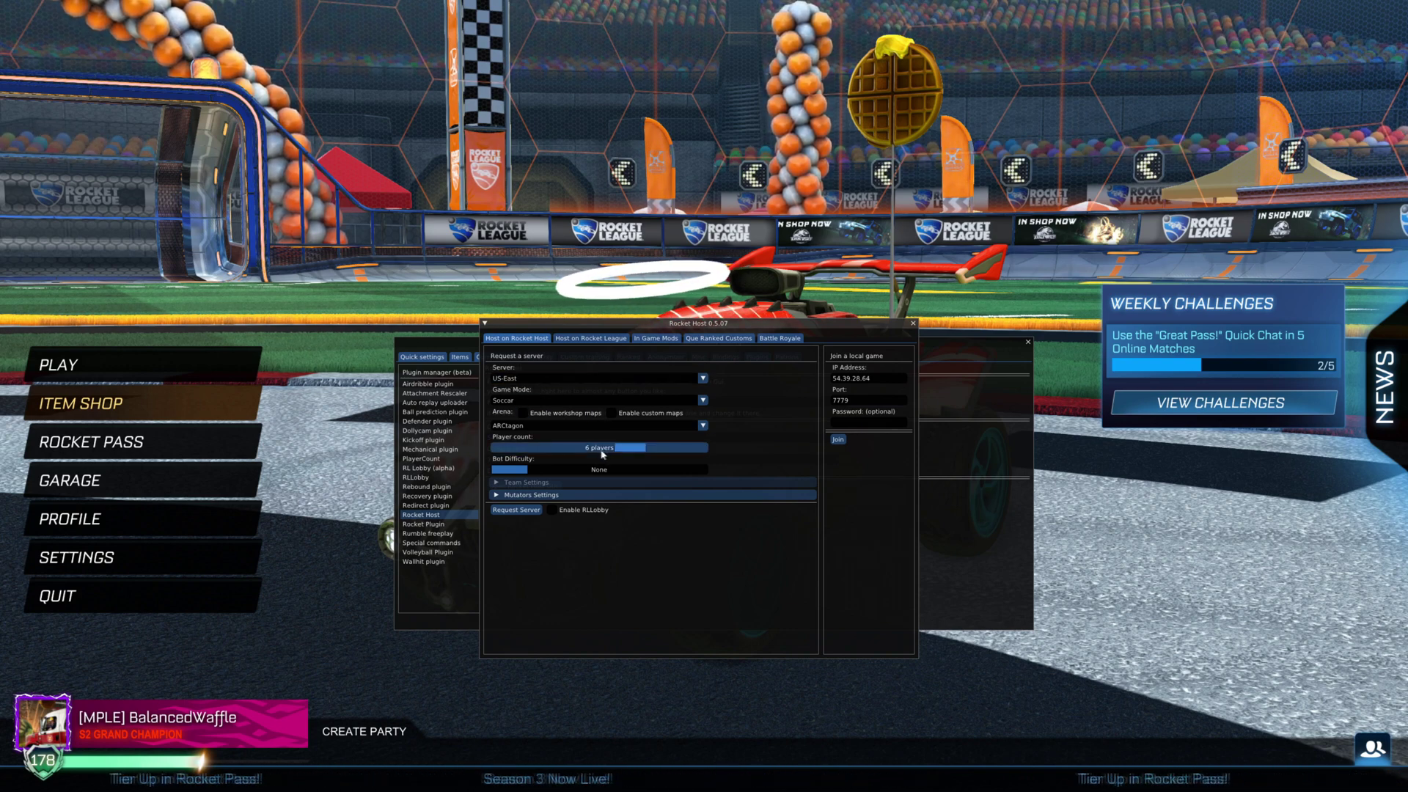
Step: Configure the Rocket Host game on US-East with workshop and custom maps enabled, arena Rumble_ClanWar, 8 players and Unfair bot difficulty
{"action": "left_click", "coordinate": [532, 380]}
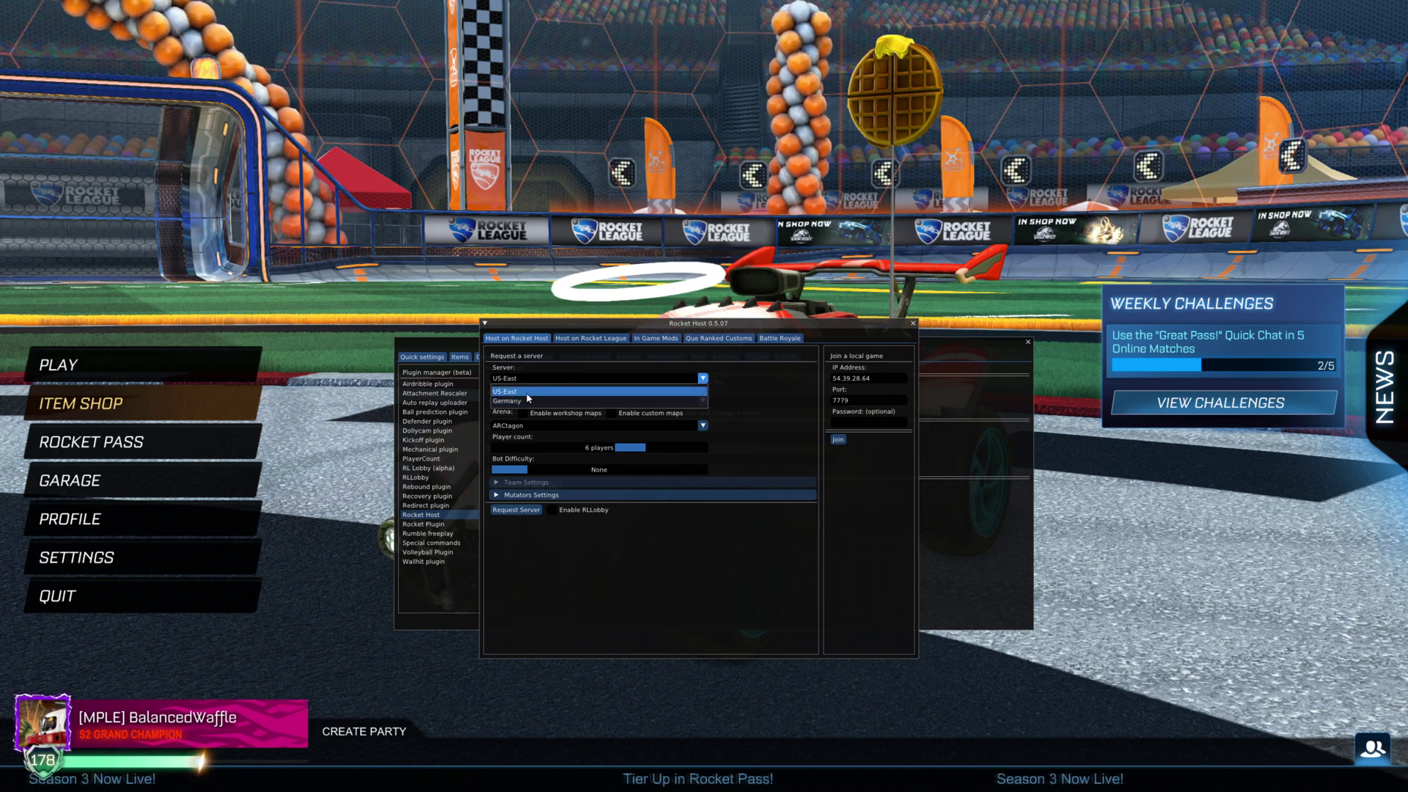
{"action": "left_click", "coordinate": [525, 392]}
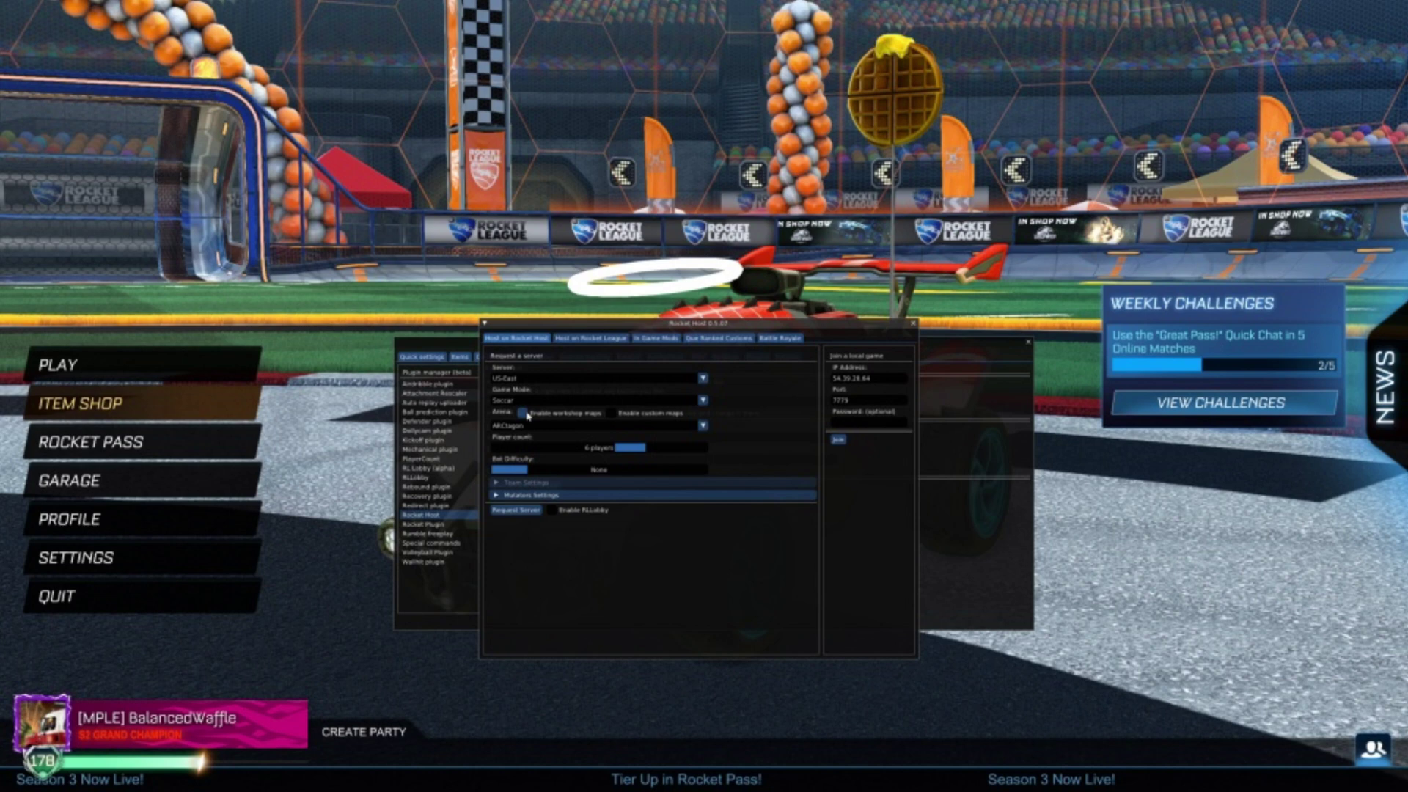
{"action": "left_click", "coordinate": [523, 414]}
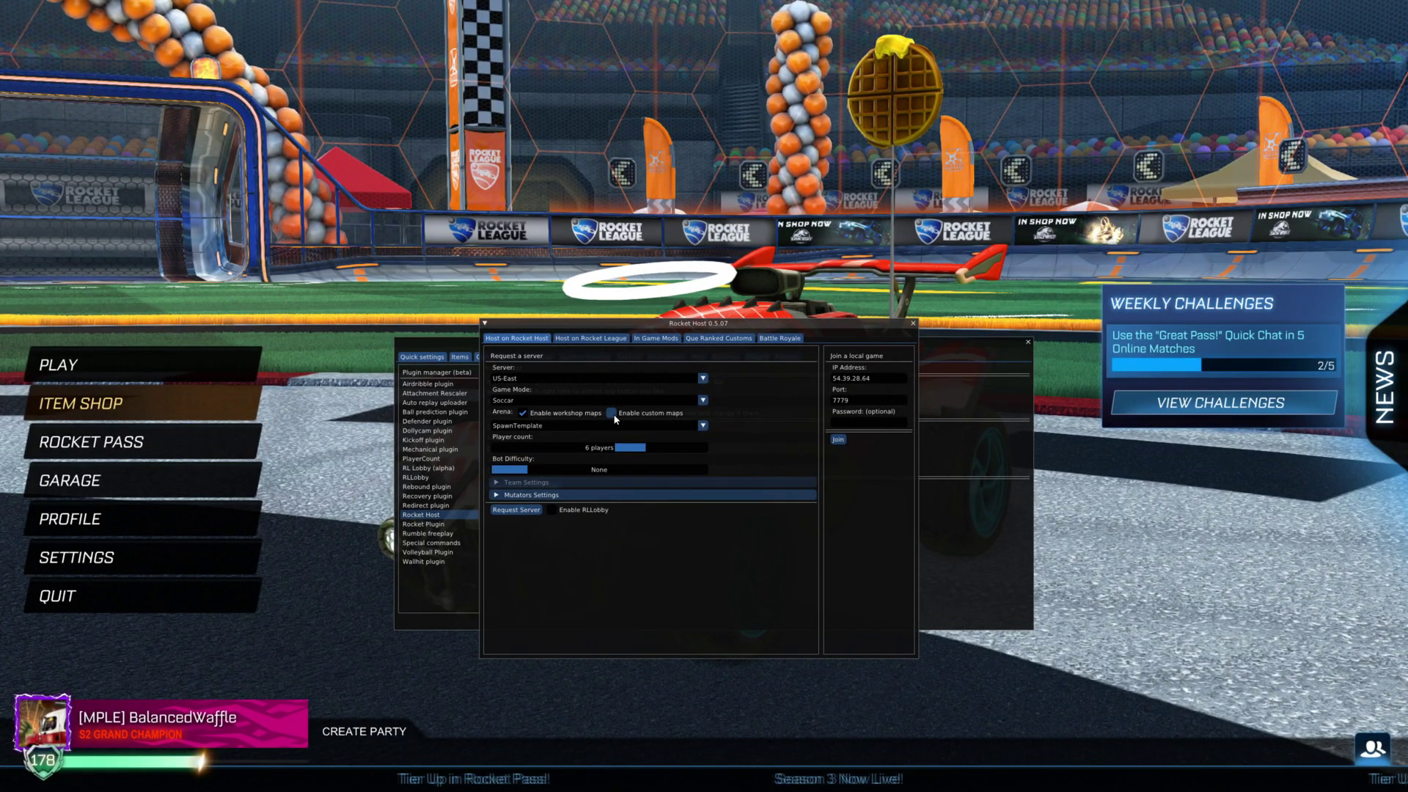
{"action": "left_click", "coordinate": [527, 427]}
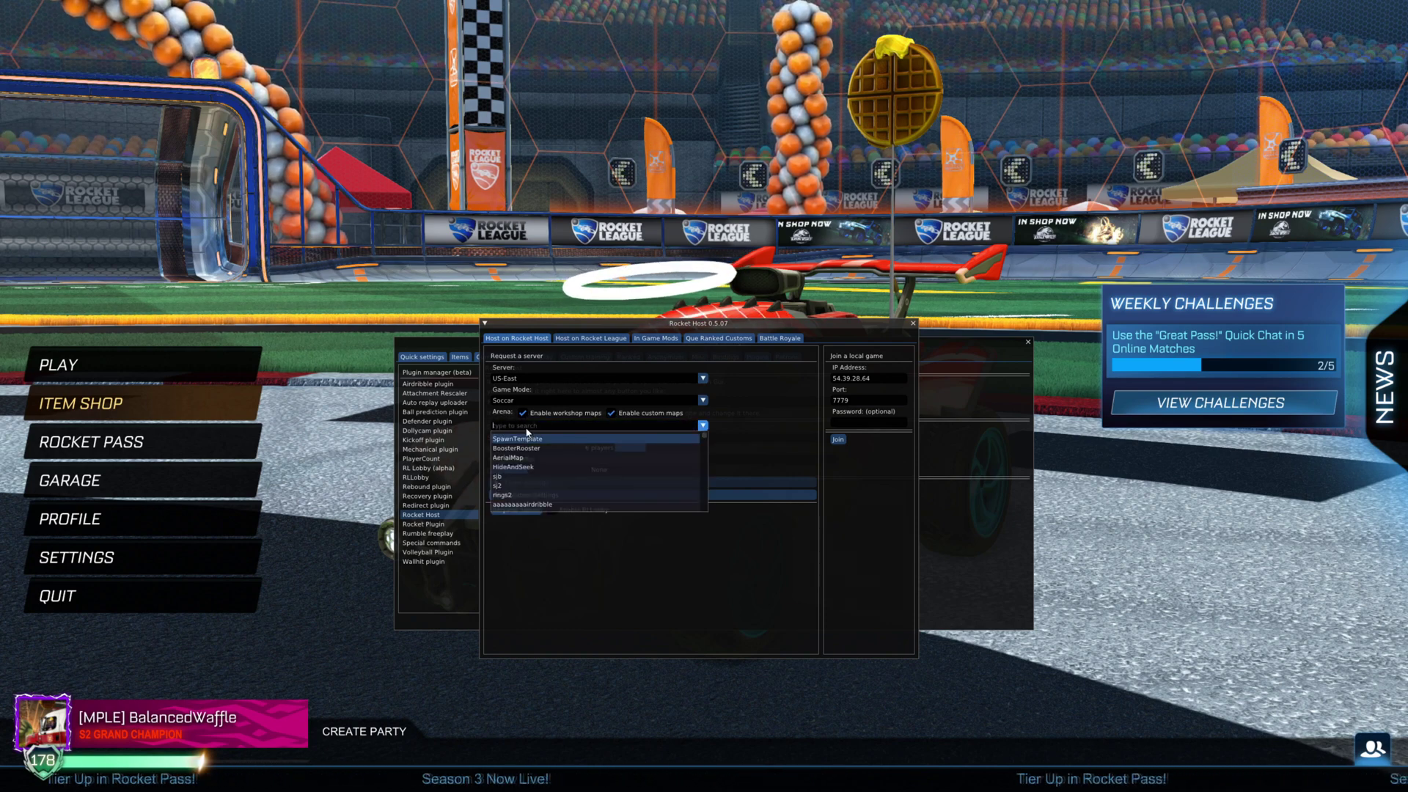
{"action": "type", "text": "rumbl"}
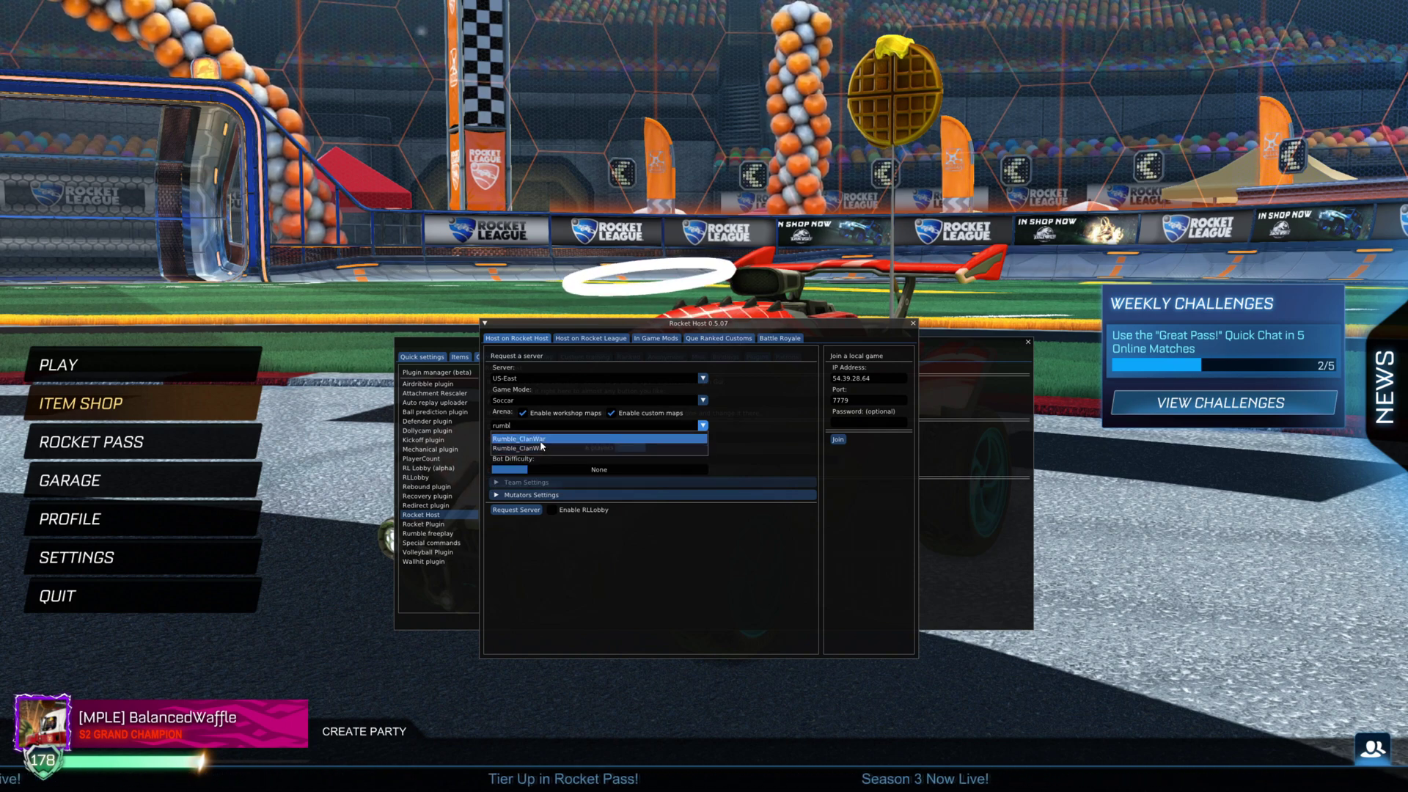
{"action": "left_click", "coordinate": [541, 440]}
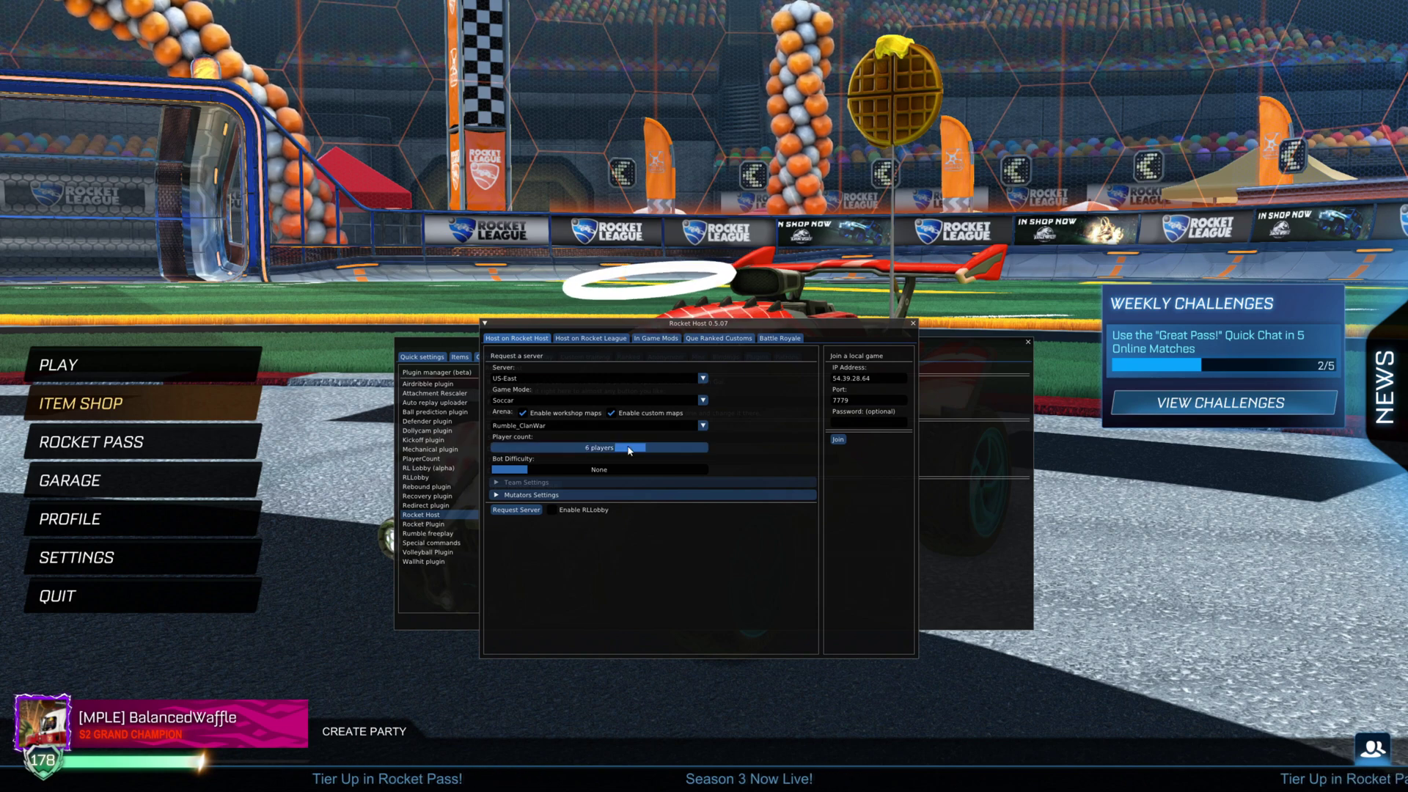
{"action": "left_click_drag", "start_coordinate": [629, 451], "coordinate": [691, 447]}
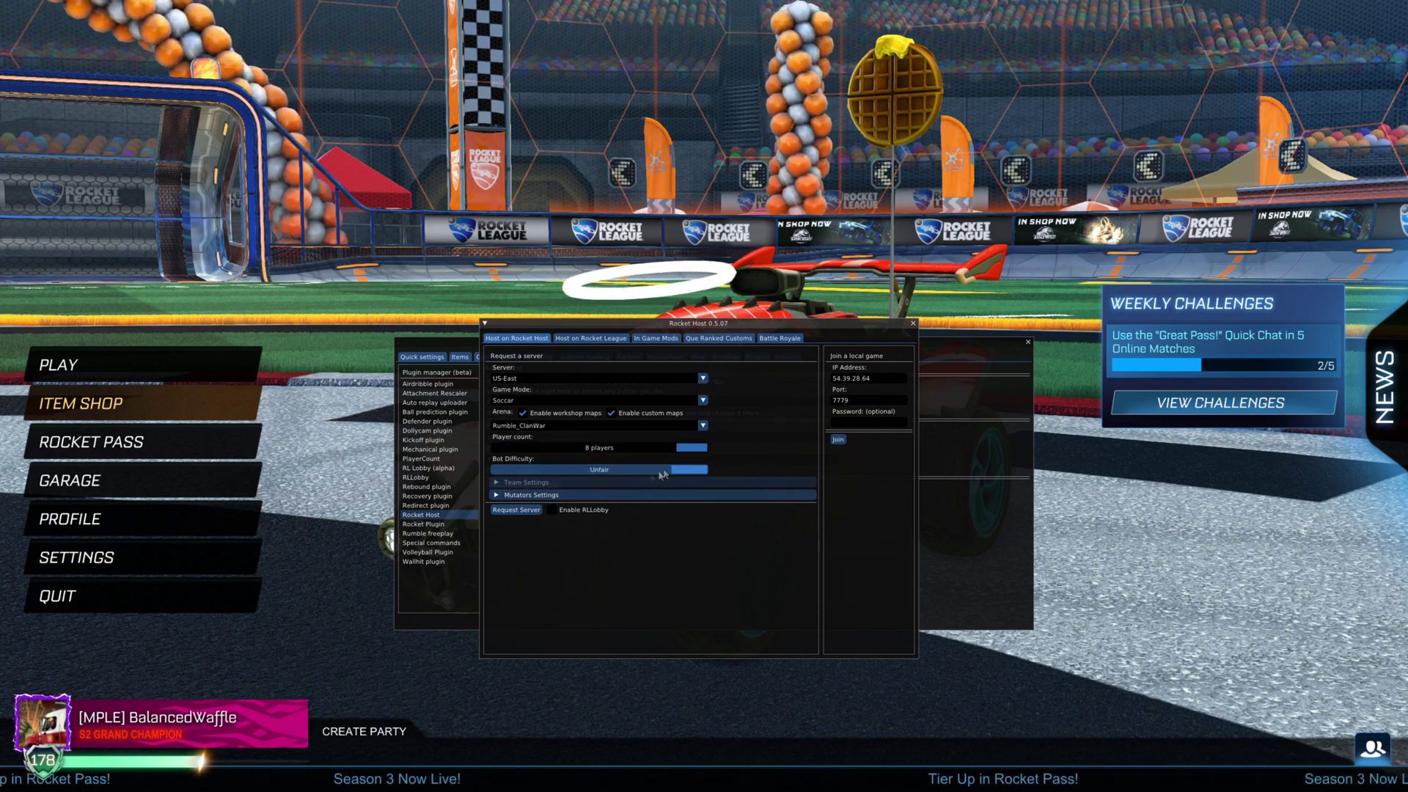
Step: Expand and look through the mutator settings of the Rocket Host game, and enable RLLobby
{"action": "left_click", "coordinate": [497, 497]}
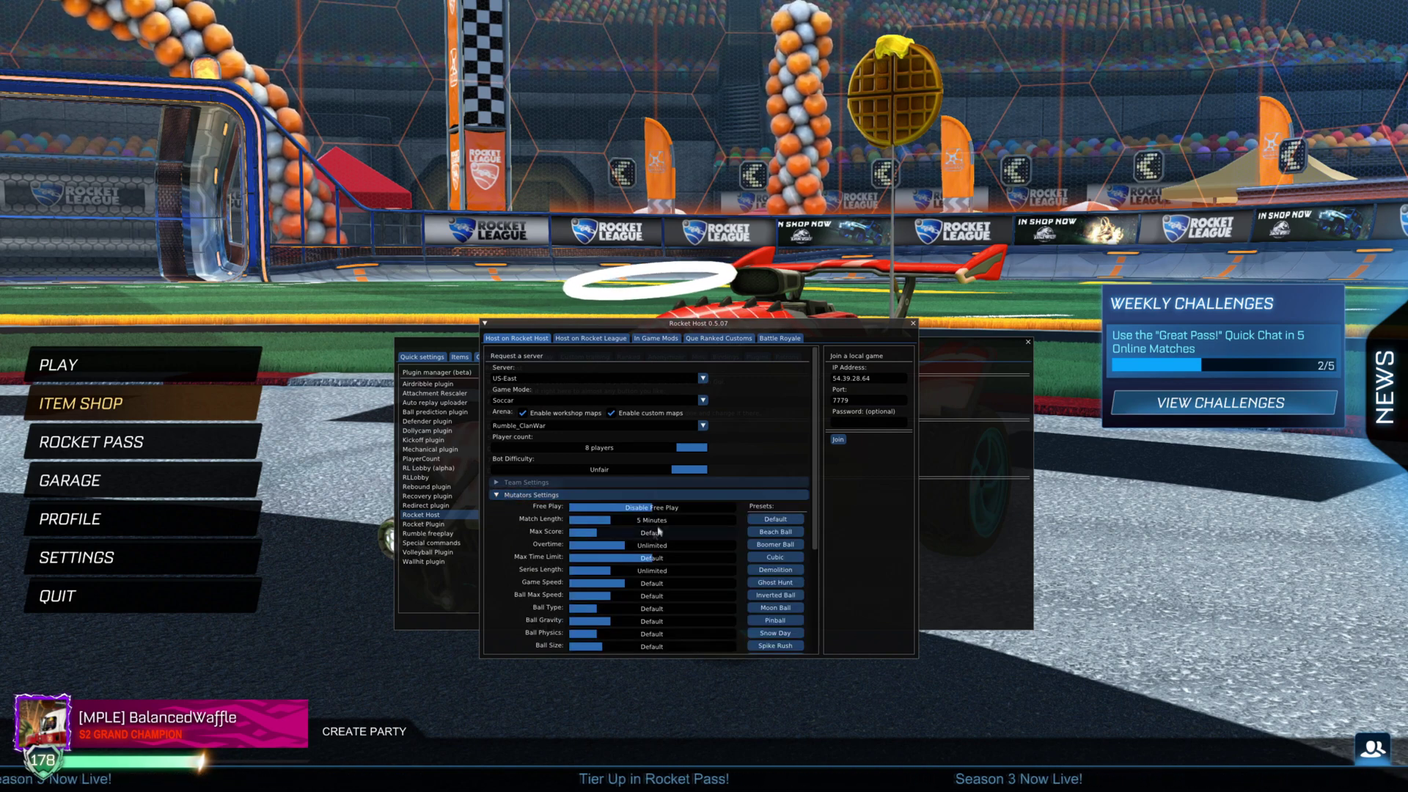
{"action": "scroll", "coordinate": [658, 531], "scroll_direction": "down", "scroll_amount": 5}
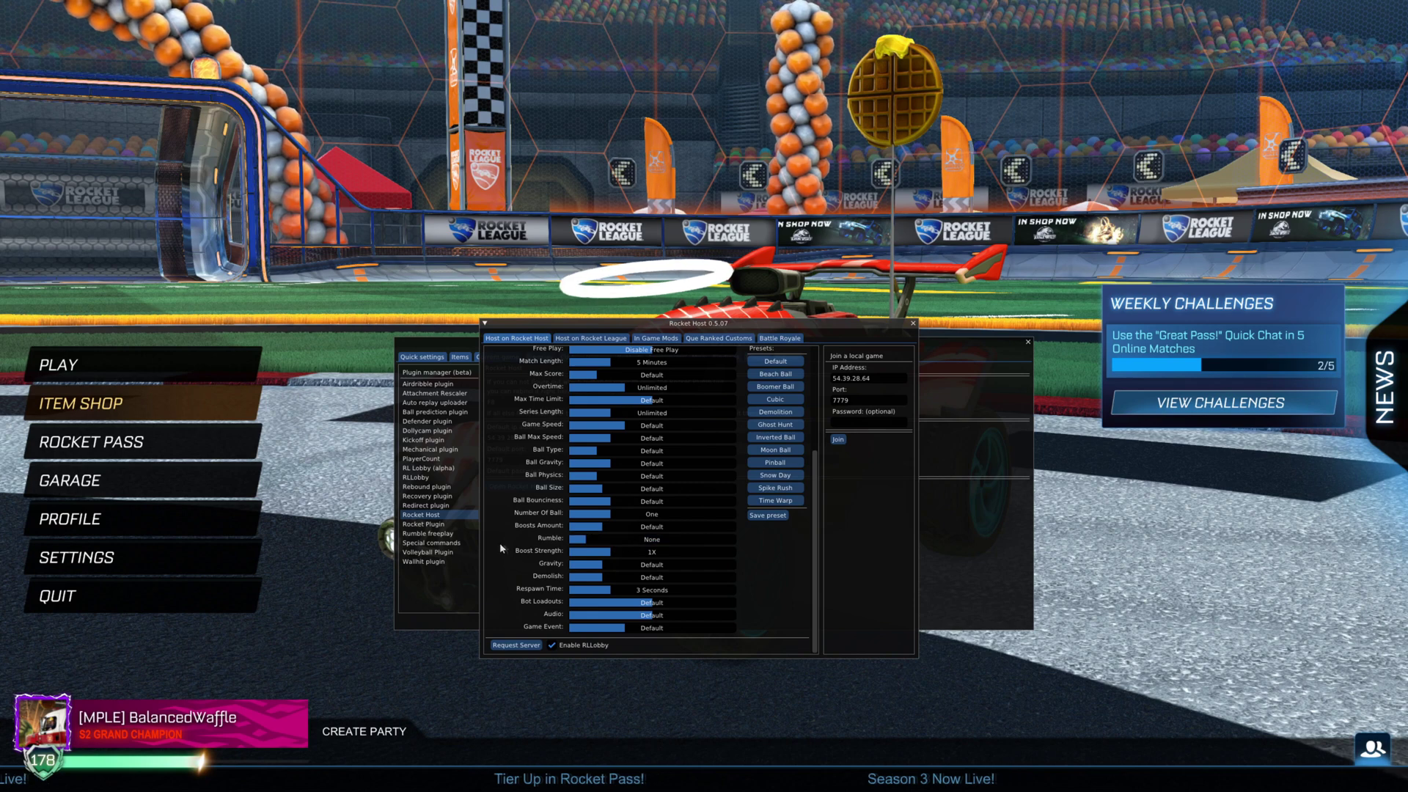
{"action": "scroll", "coordinate": [501, 542], "scroll_direction": "up", "scroll_amount": 3}
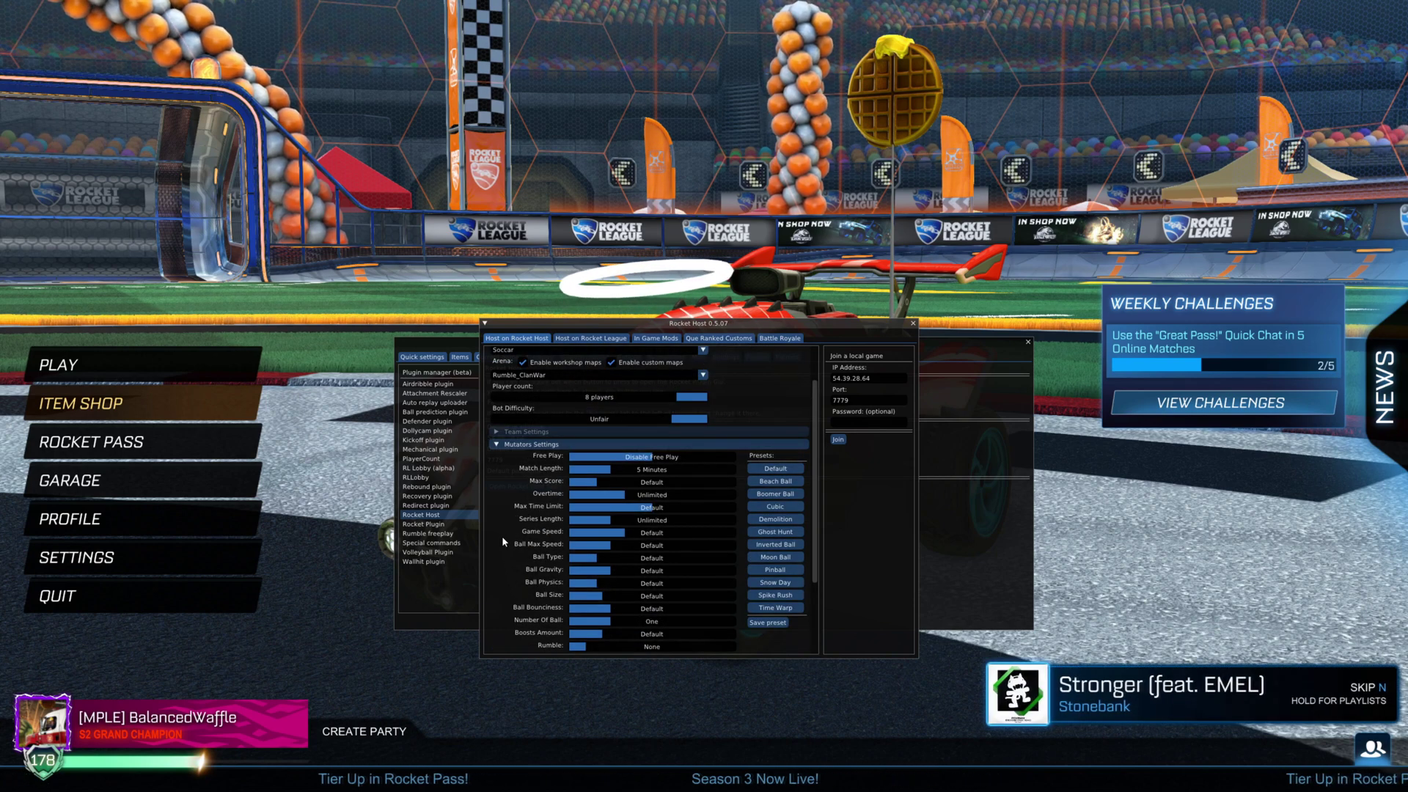
{"action": "scroll", "coordinate": [503, 541], "scroll_direction": "down", "scroll_amount": 3}
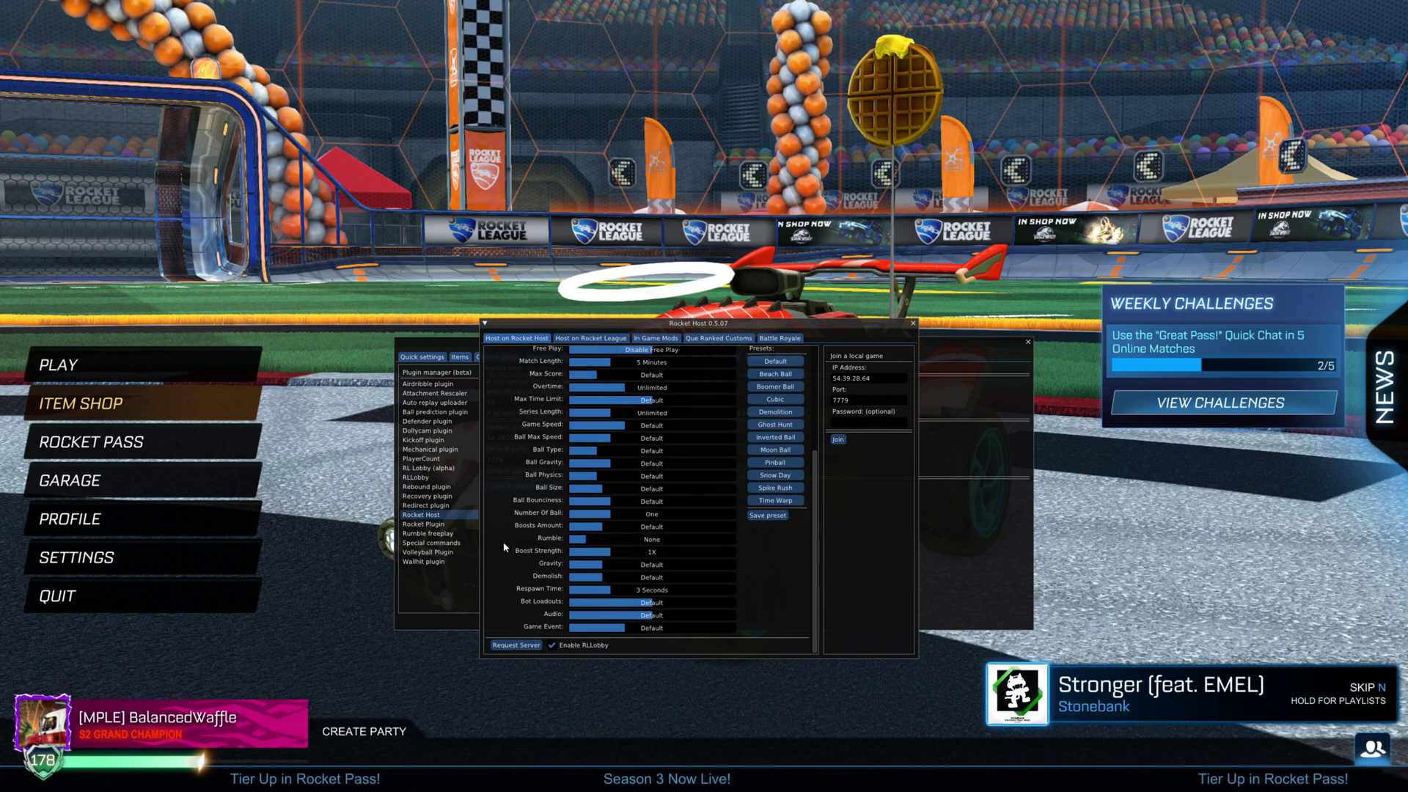
Step: Request the configured Rocket Host server, and send the server request a second time
{"action": "left_click", "coordinate": [515, 645]}
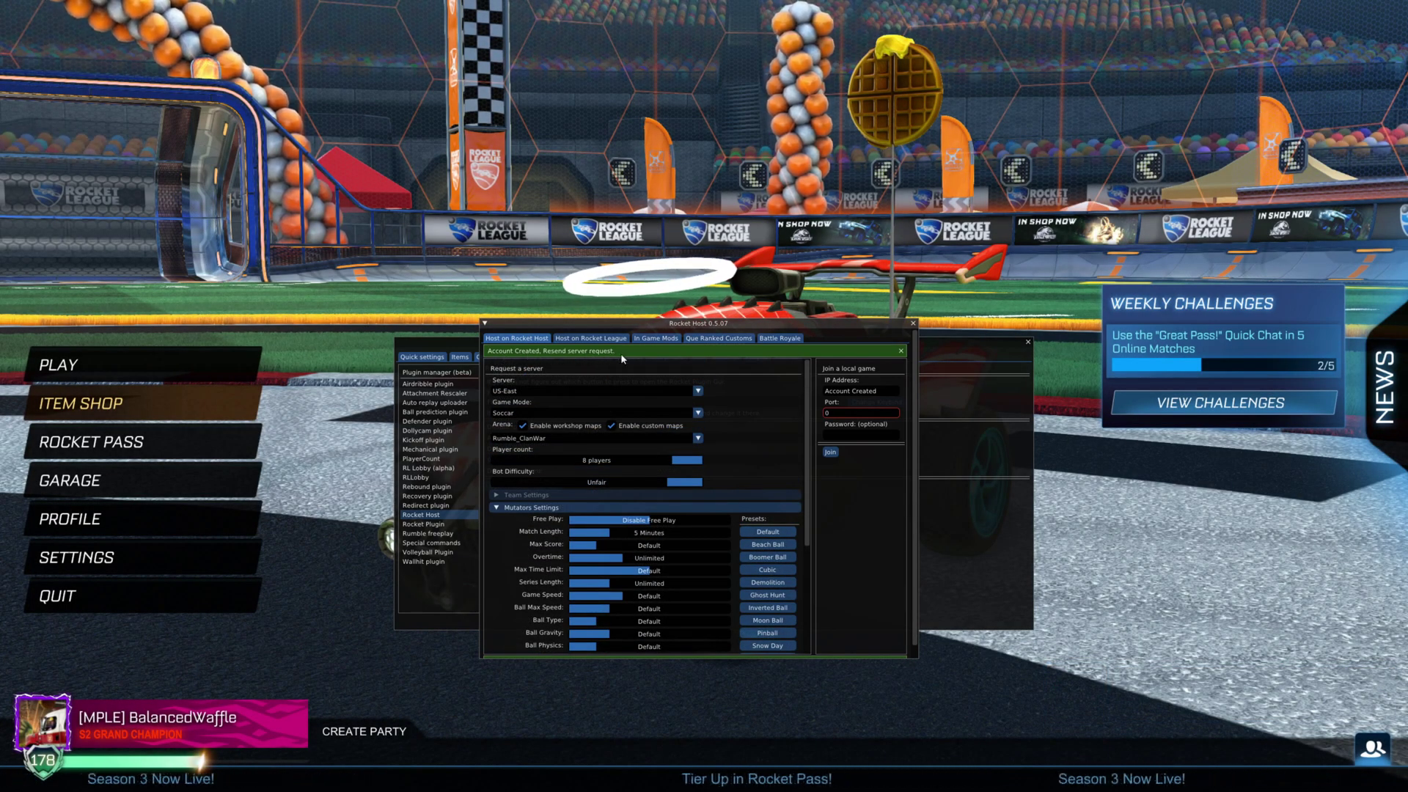
{"action": "scroll", "coordinate": [587, 513], "scroll_direction": "down", "scroll_amount": 3}
{"action": "left_click", "coordinate": [517, 645]}
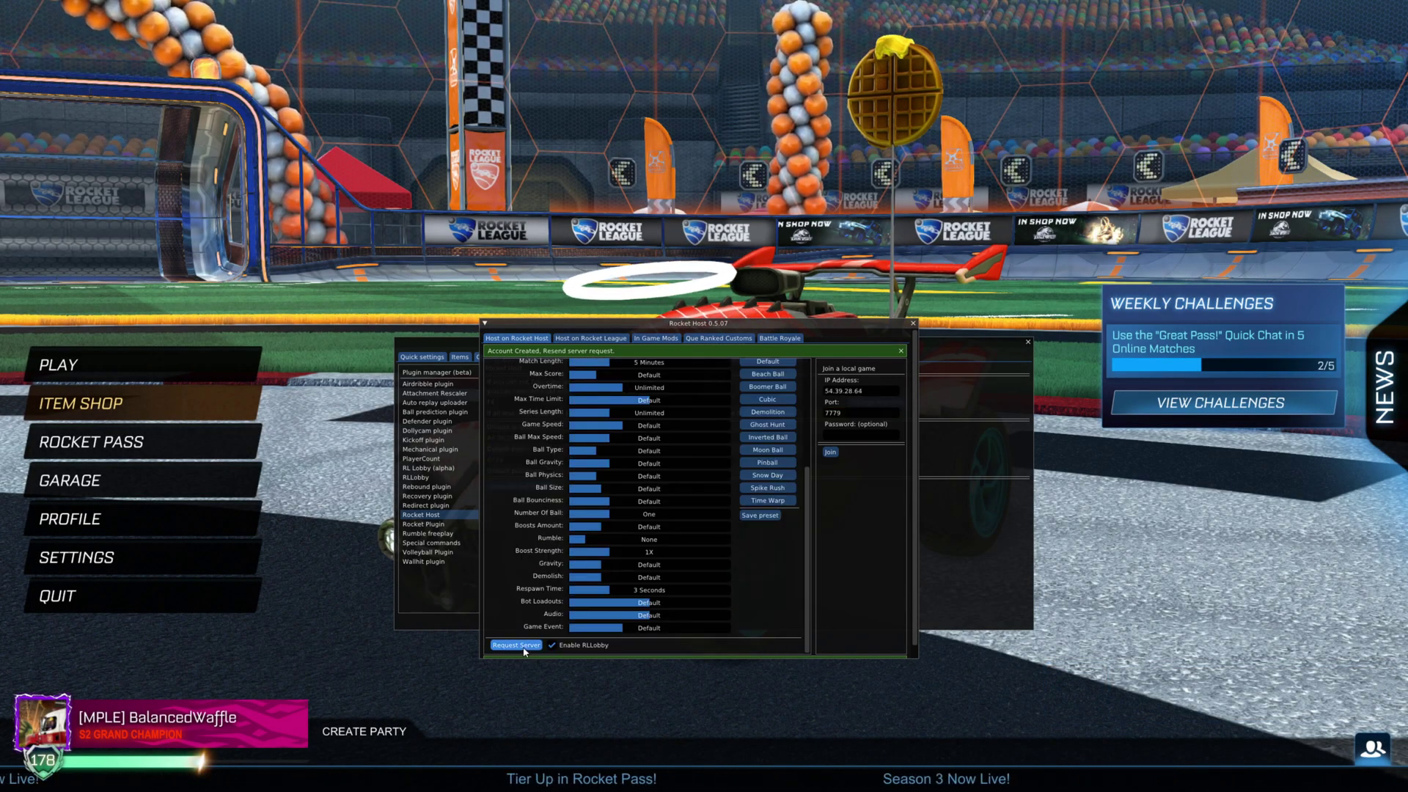
{"action": "scroll", "coordinate": [812, 403], "scroll_direction": "up", "scroll_amount": 5}
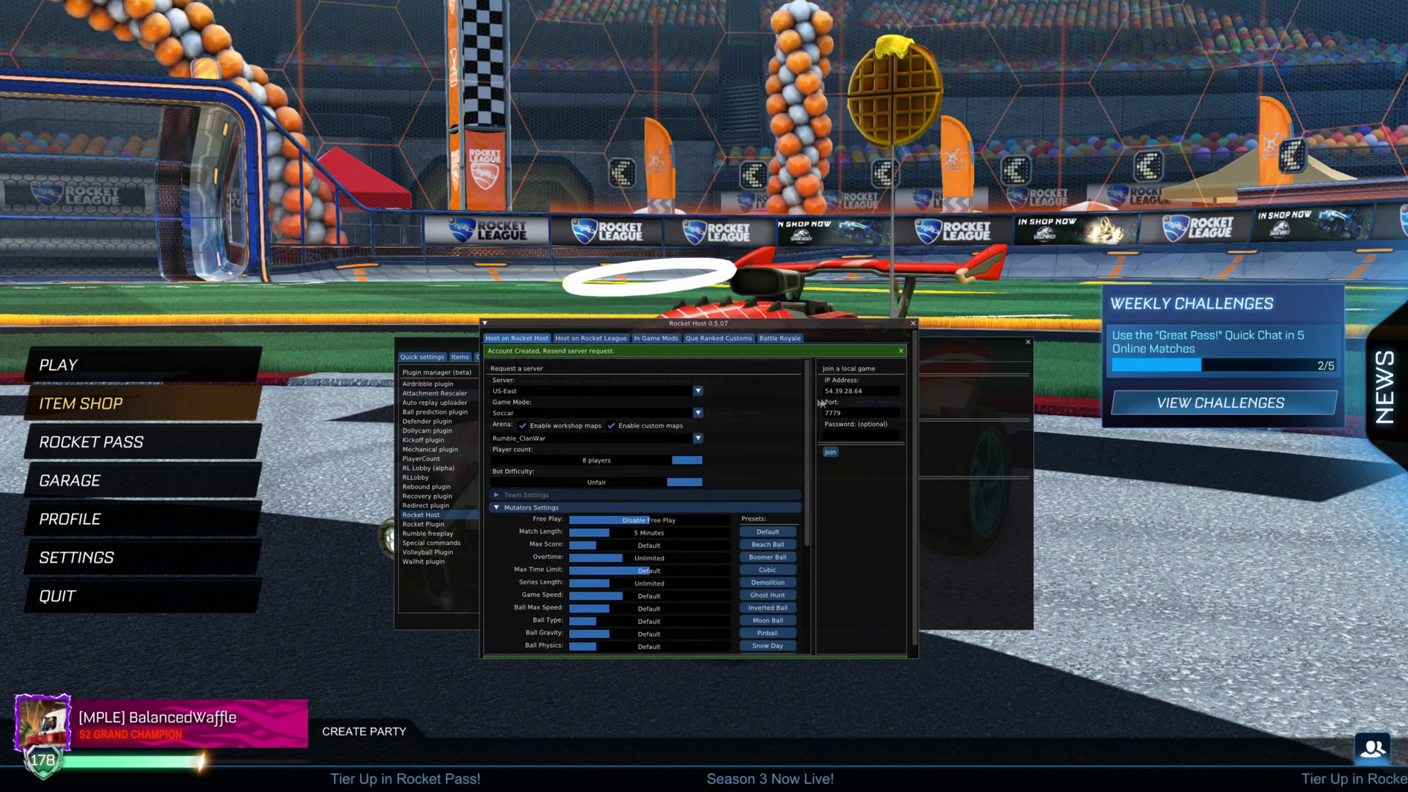
Step: Join the requested Rocket Host server through its IP address and port, and hide the BakkesMod windows
{"action": "left_click", "coordinate": [866, 412]}
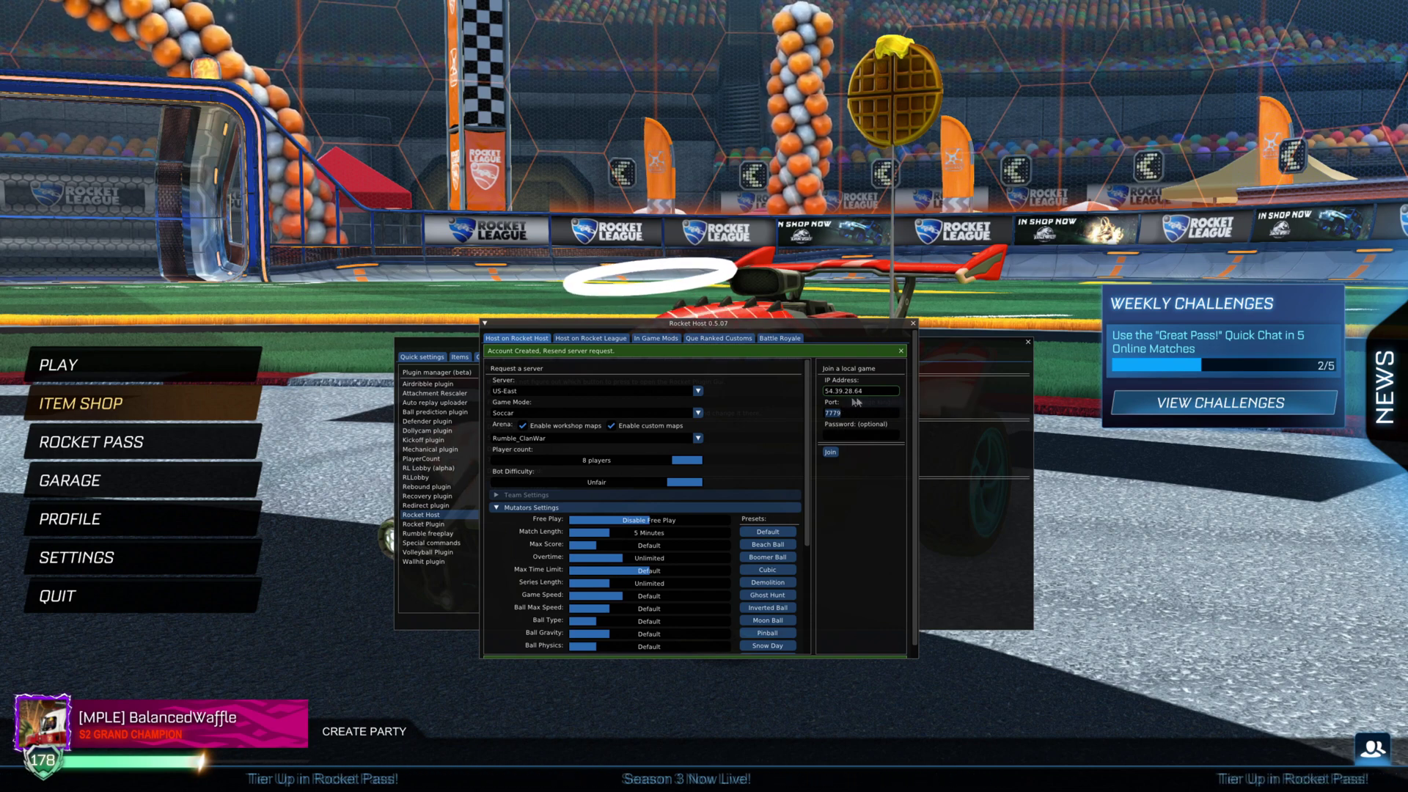
{"action": "left_click", "coordinate": [830, 452]}
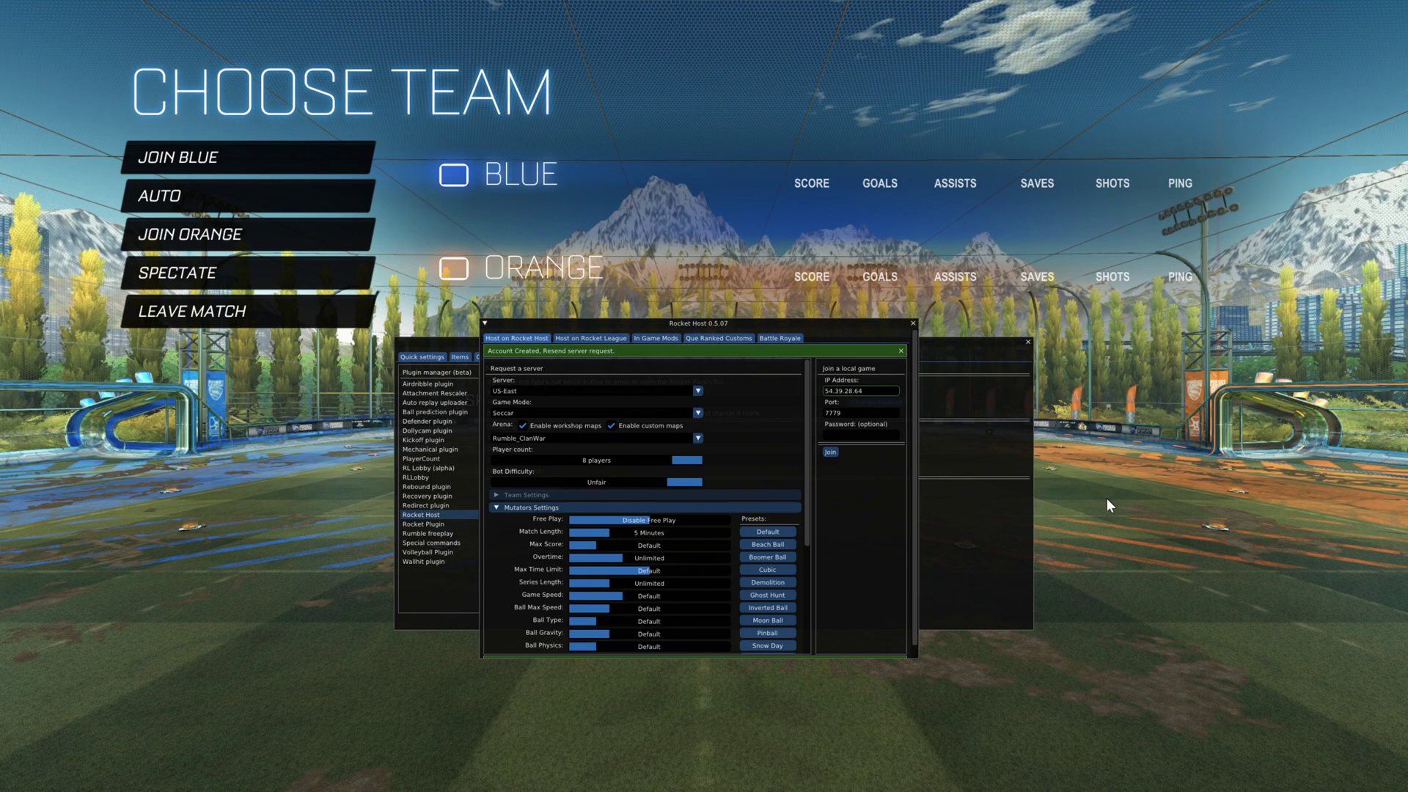
{"action": "key", "text": "F2"}
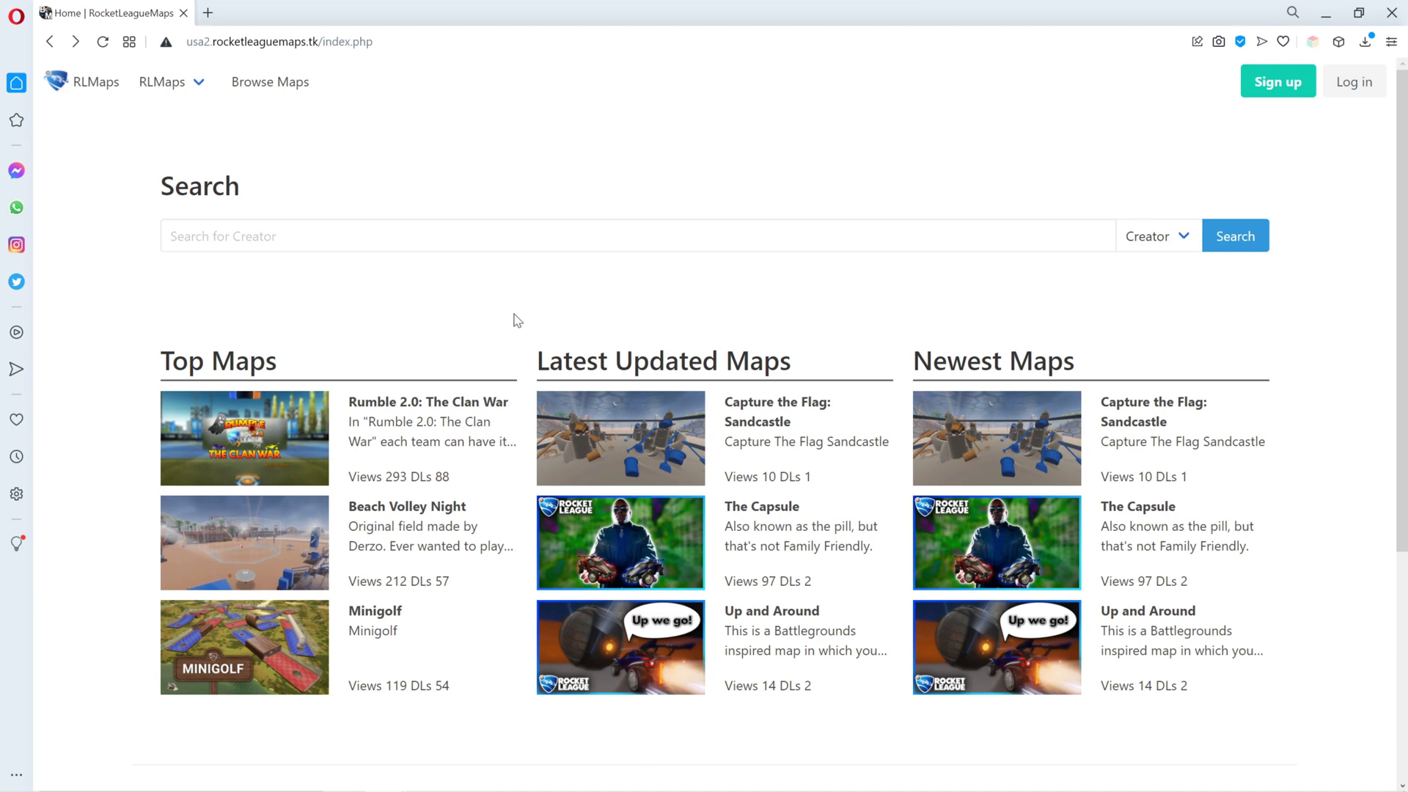
Step: Reposition the Rocket Plugin window, enable workshop and custom maps for the local game, and open its arena choices
{"action": "left_click", "coordinate": [649, 435]}
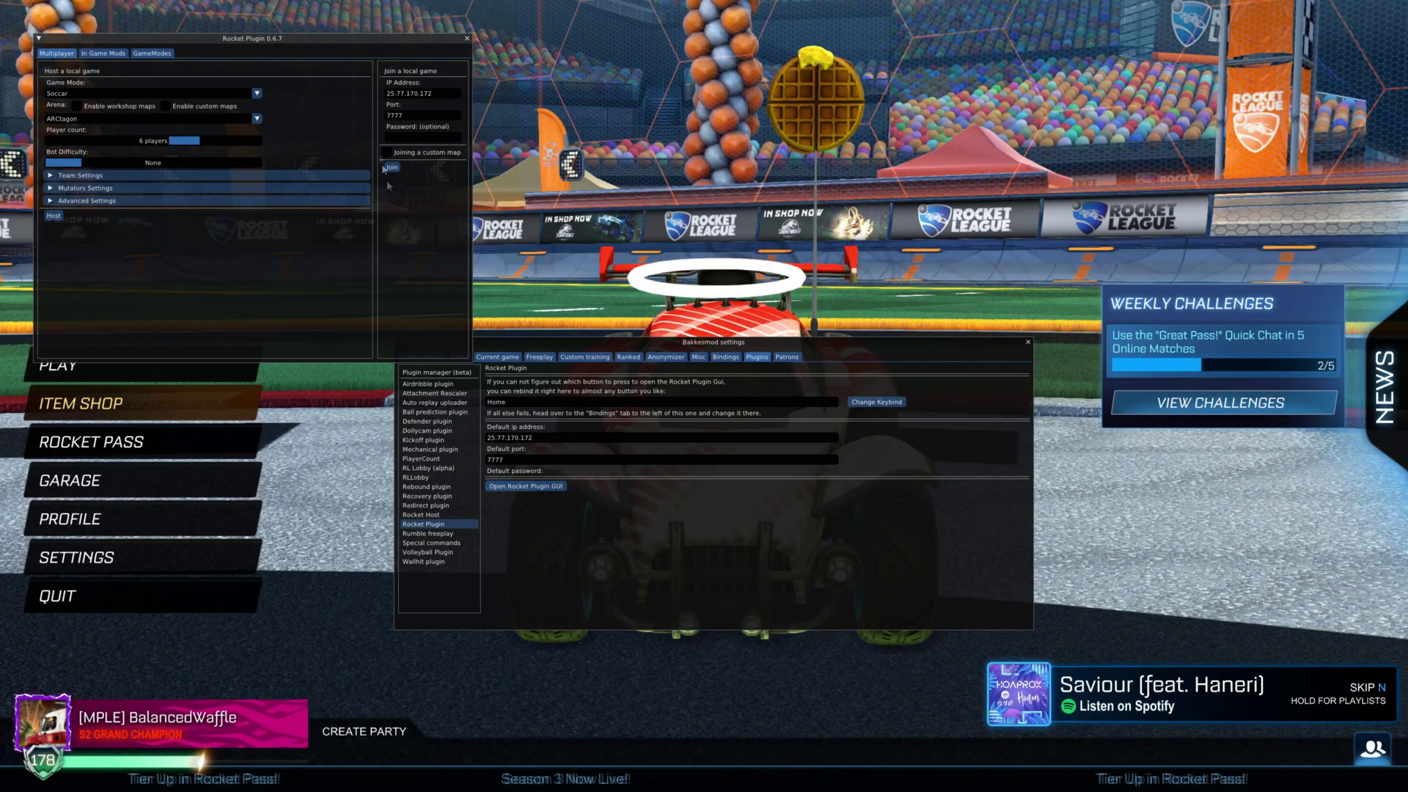
{"action": "left_click_drag", "start_coordinate": [316, 51], "coordinate": [537, 200]}
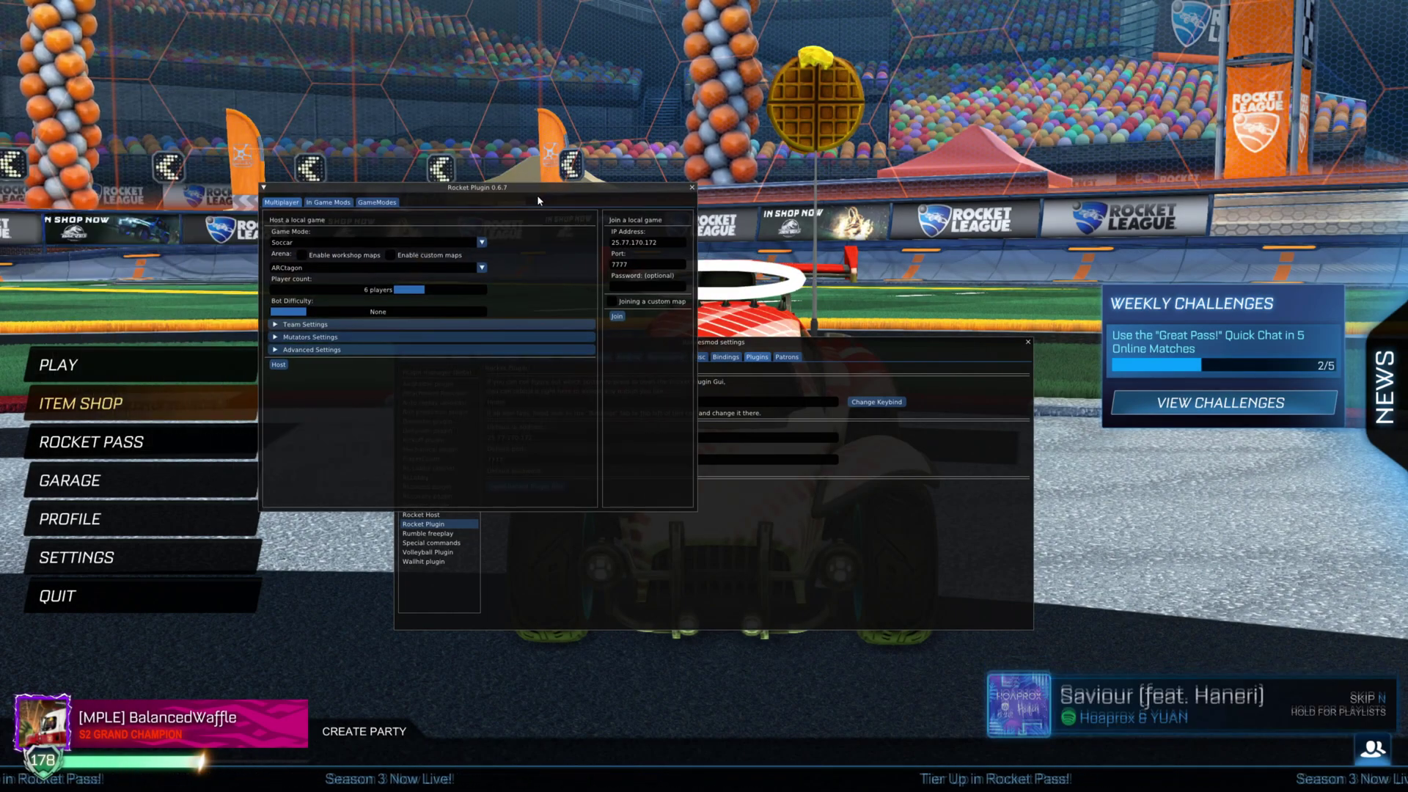
{"action": "left_click", "coordinate": [301, 254]}
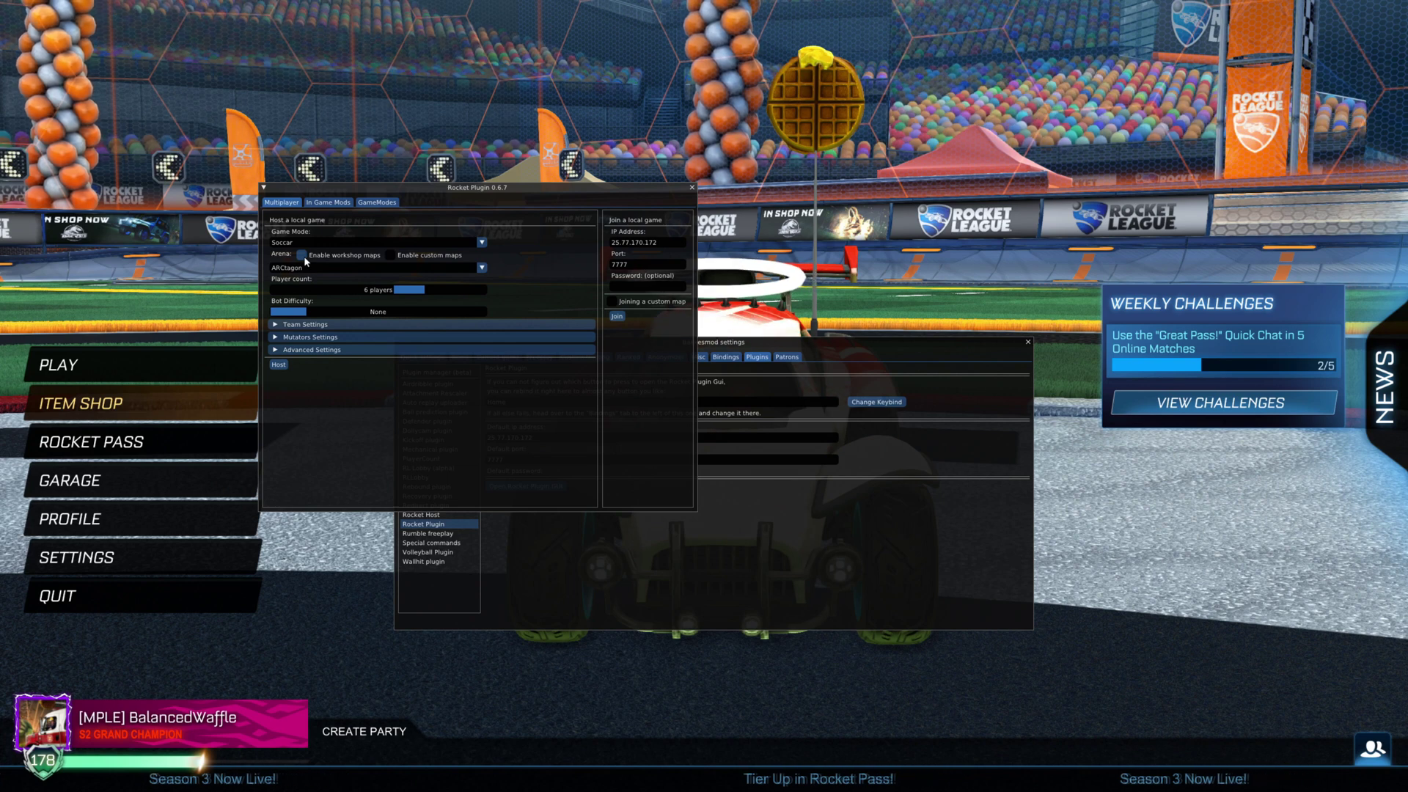
{"action": "left_click", "coordinate": [389, 255]}
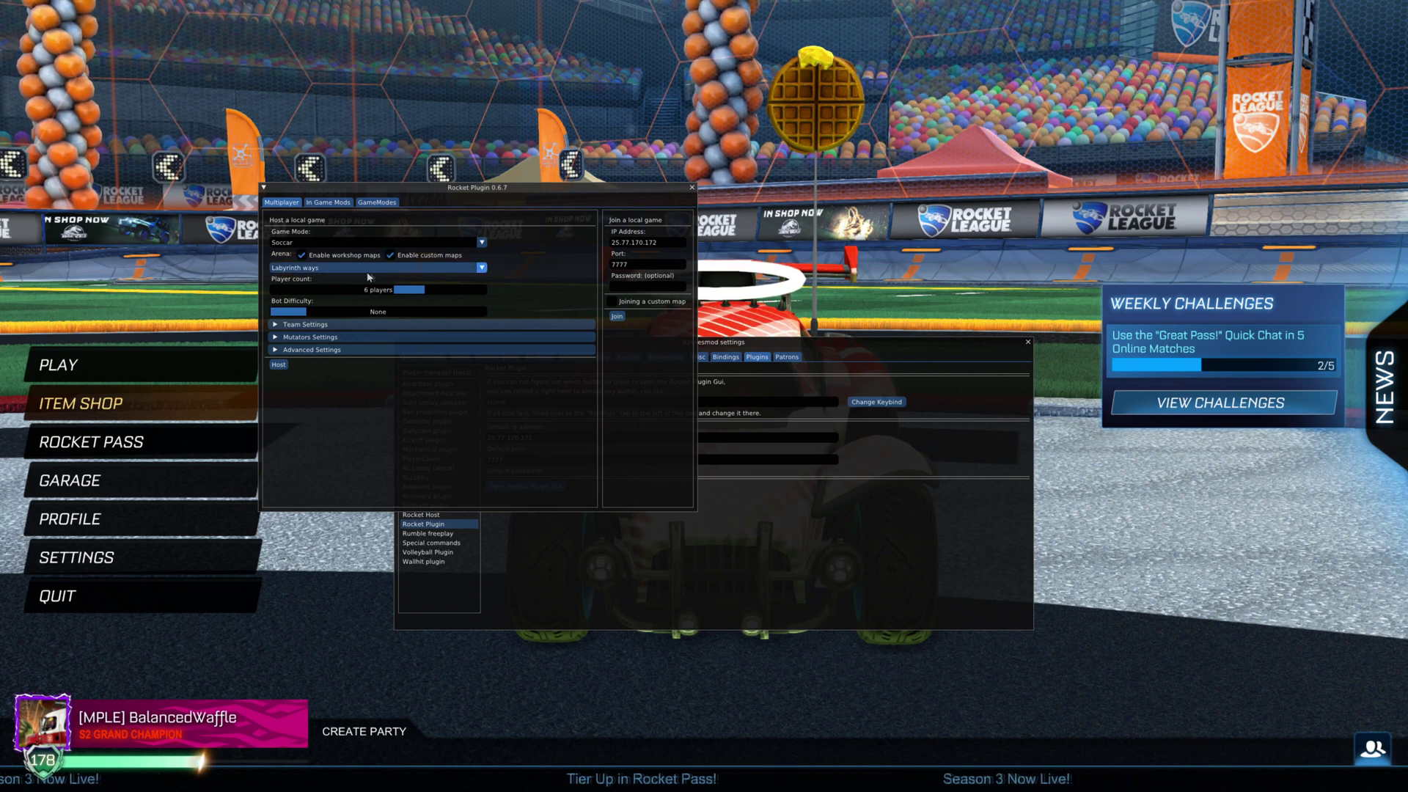
{"action": "left_click", "coordinate": [291, 268]}
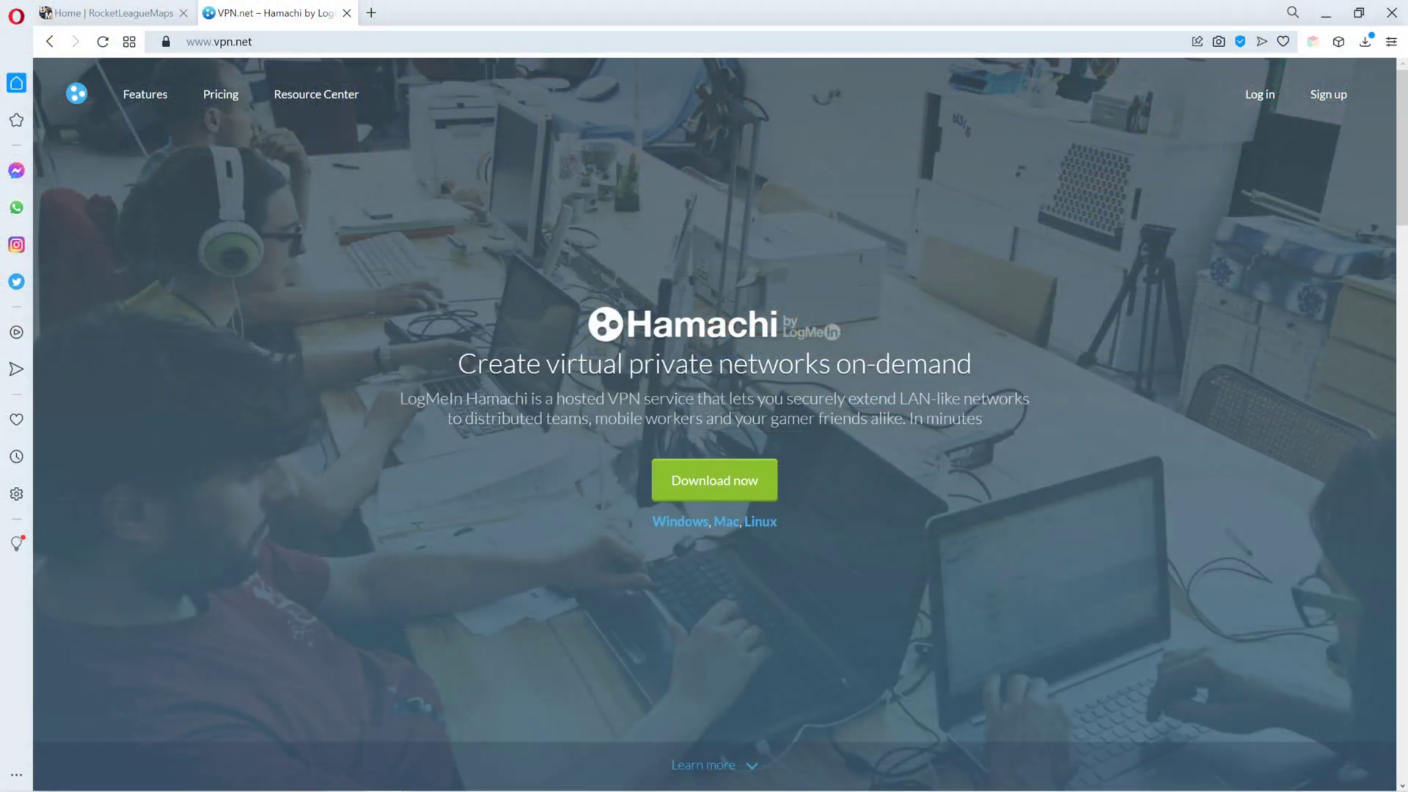
{"action": "key", "text": "ctrl+l"}
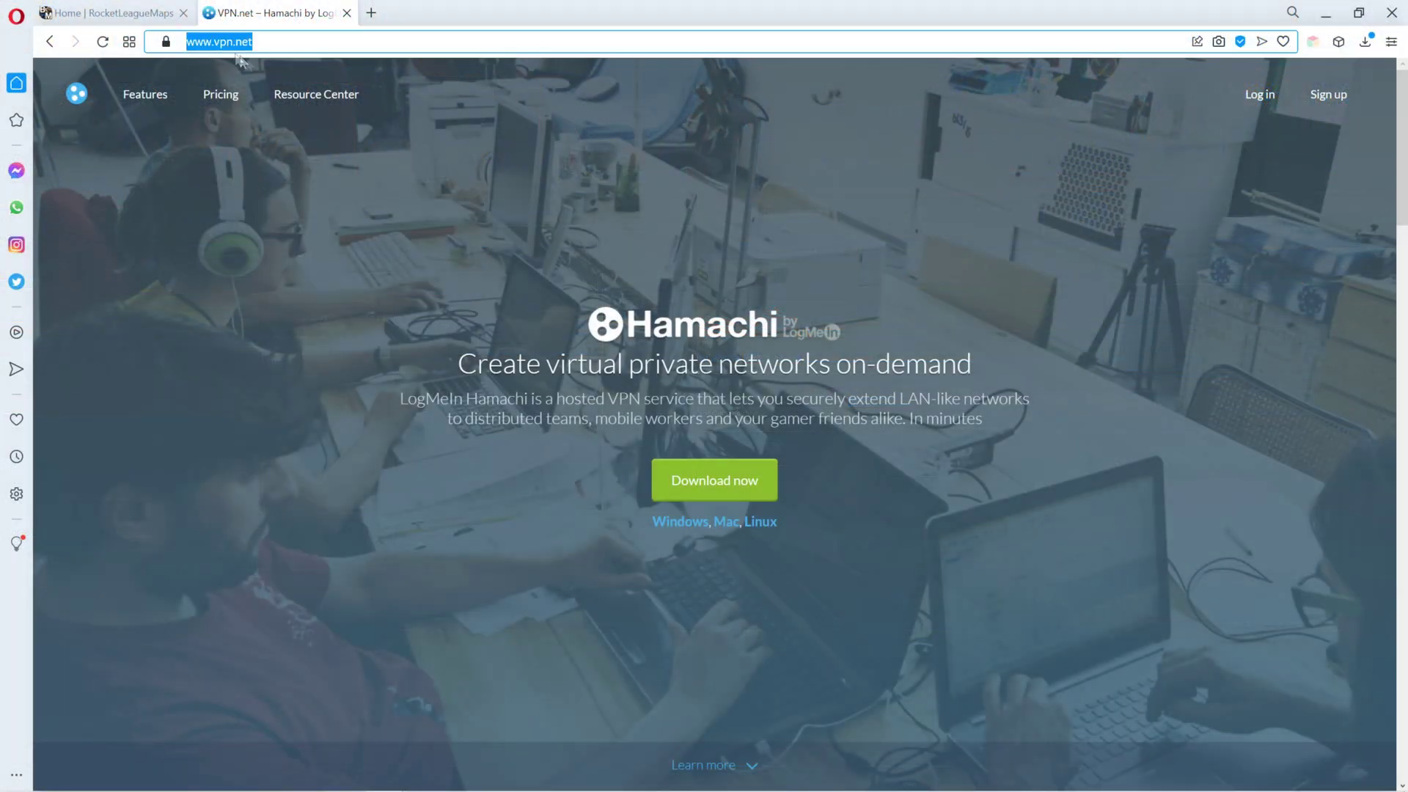
{"action": "left_click", "coordinate": [737, 484]}
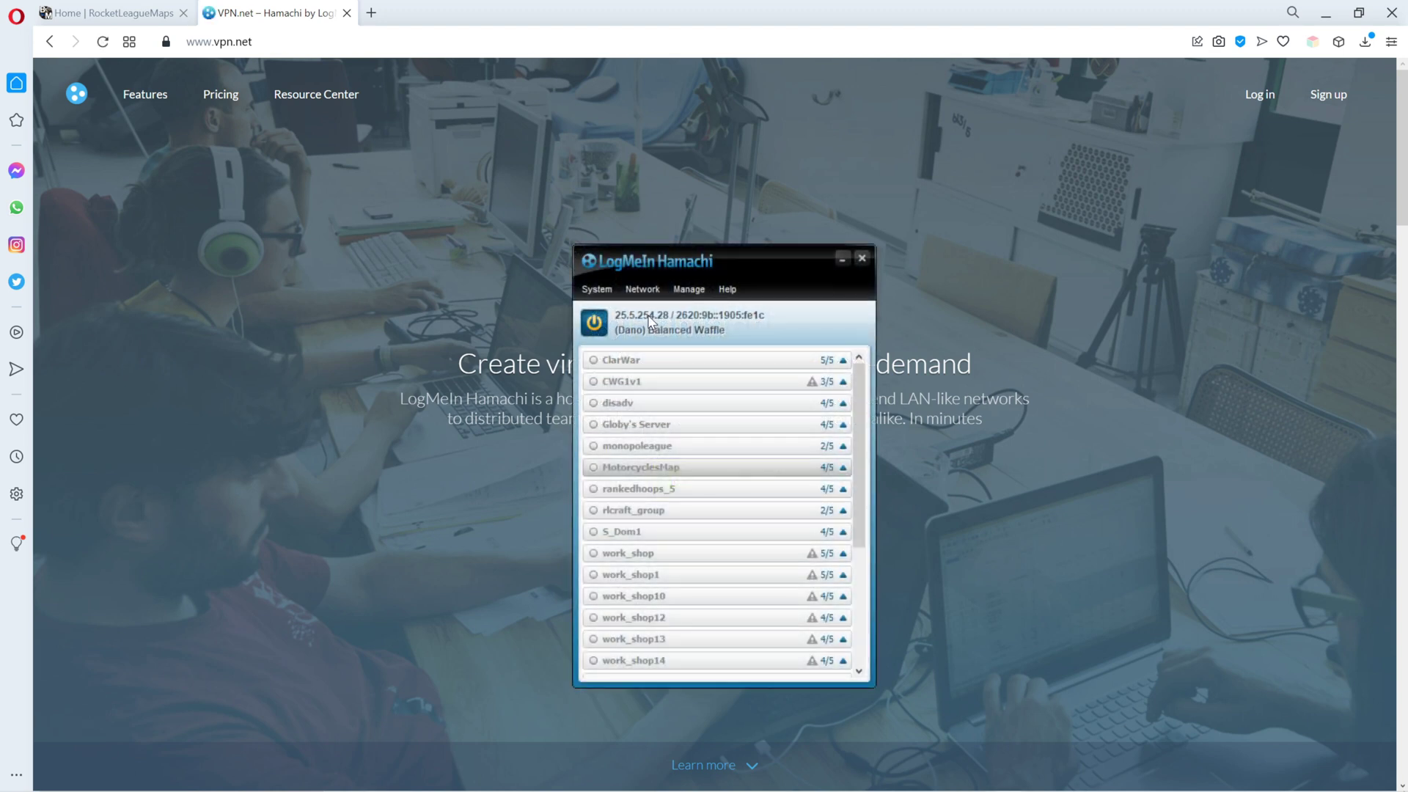
Step: Examine Hamachi's own IP address, its network commands and the MotorcyclesMap network, and close Hamachi and the VPN.net page
{"action": "right_click", "coordinate": [648, 315]}
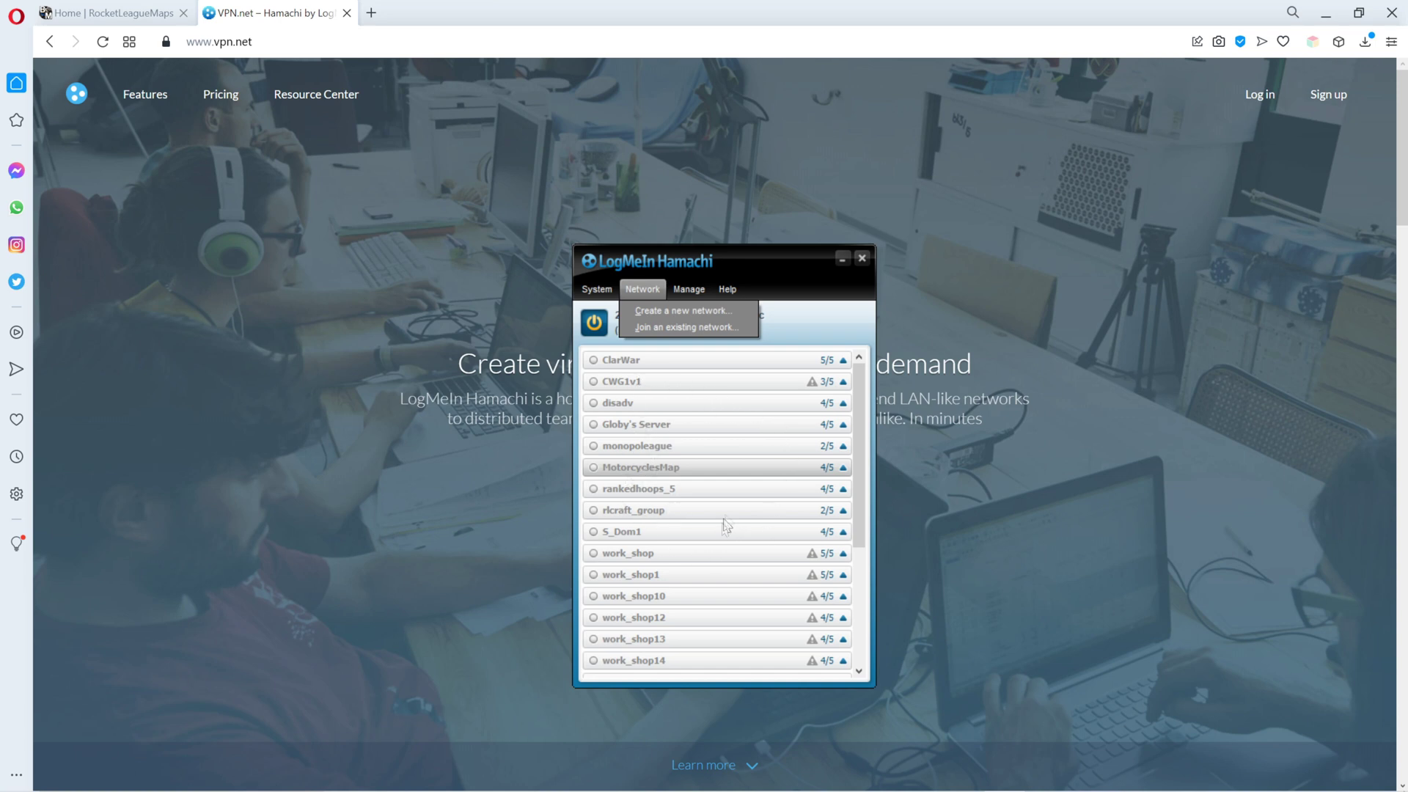
{"action": "left_click", "coordinate": [843, 468]}
{"action": "left_click", "coordinate": [844, 468]}
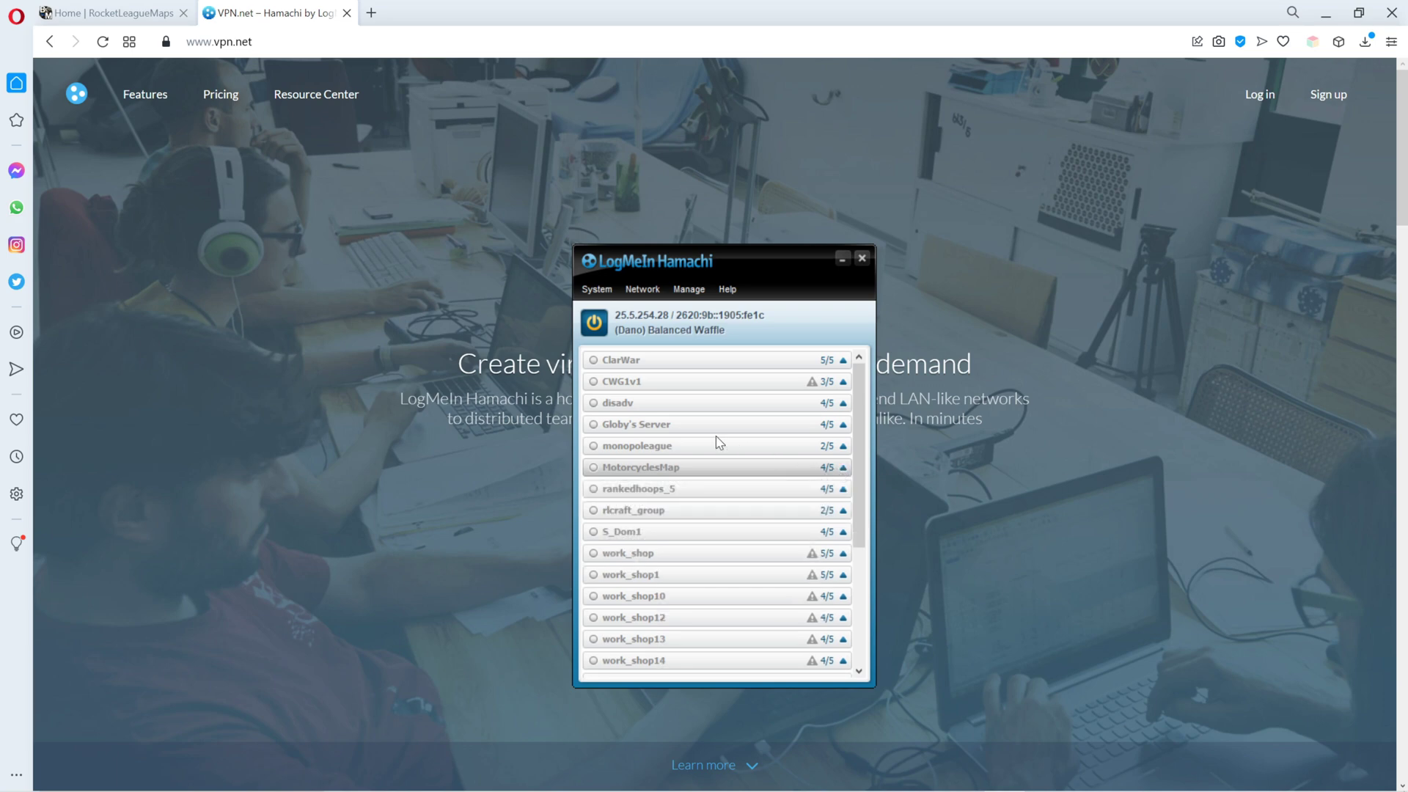
{"action": "left_click", "coordinate": [863, 262]}
{"action": "key", "text": "ctrl+w"}
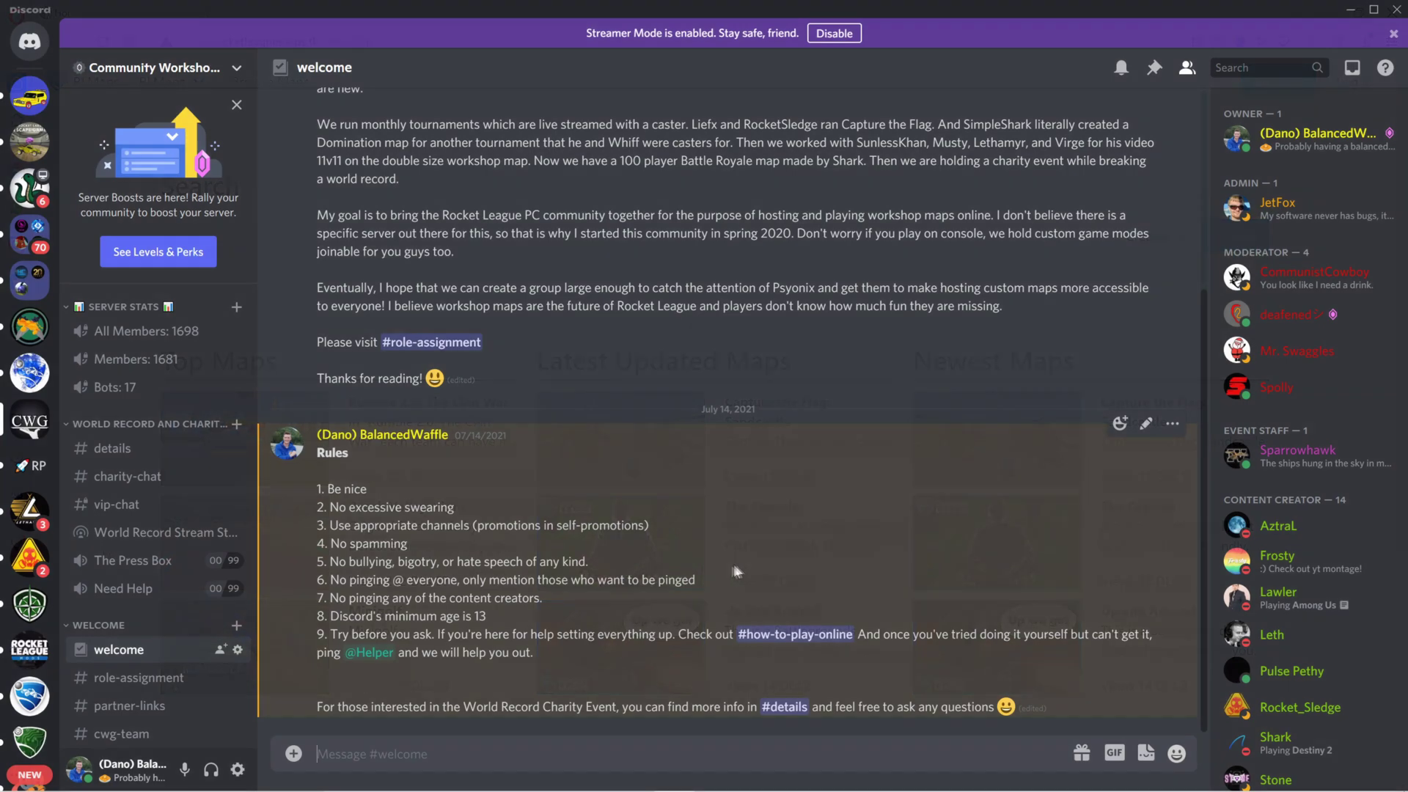
Step: Switch to Discord and look through the welcome message, rules and channel list of the Community Workshop Games server
{"action": "scroll", "coordinate": [777, 555], "scroll_direction": "up", "scroll_amount": 3}
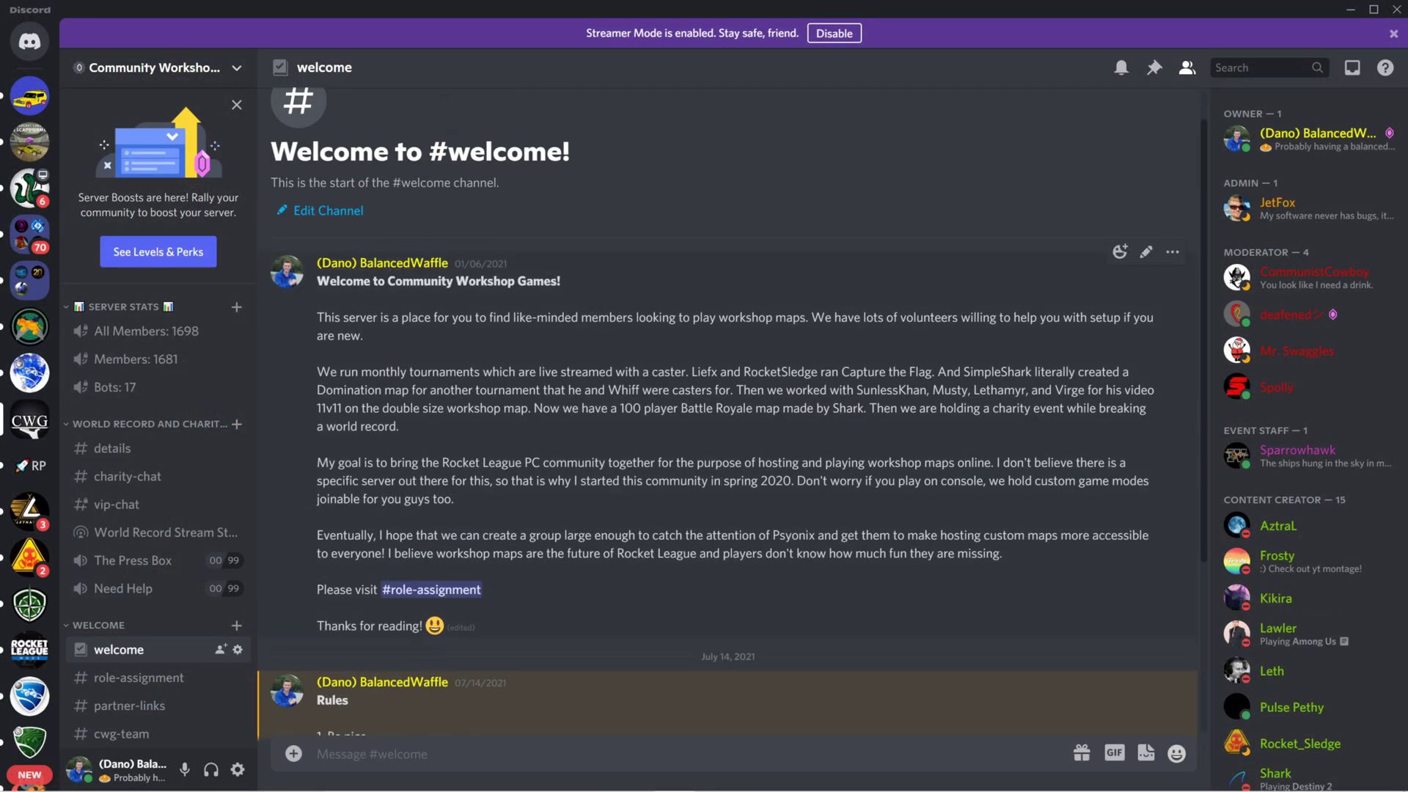
{"action": "scroll", "coordinate": [613, 429], "scroll_direction": "down", "scroll_amount": 3}
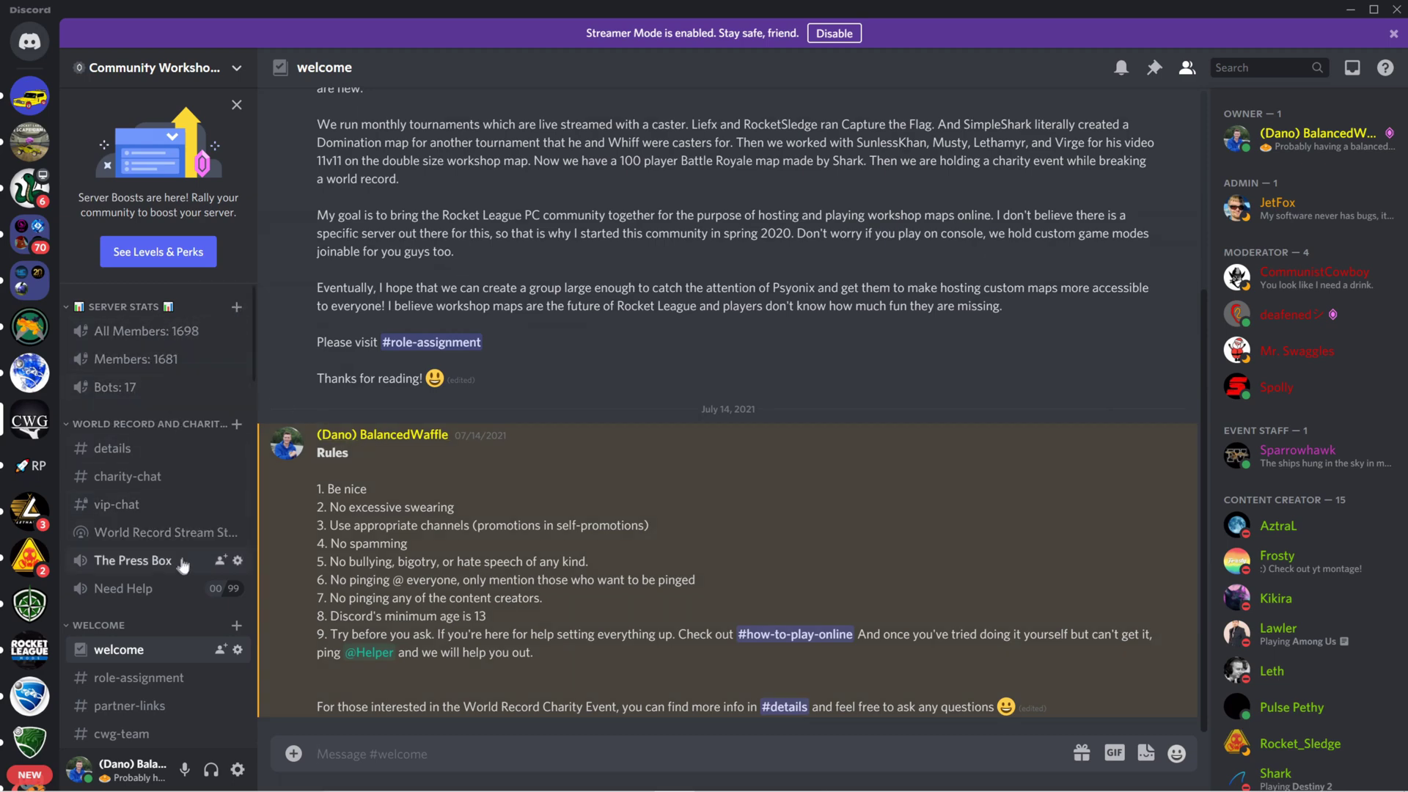
{"action": "scroll", "coordinate": [170, 563], "scroll_direction": "down", "scroll_amount": 3}
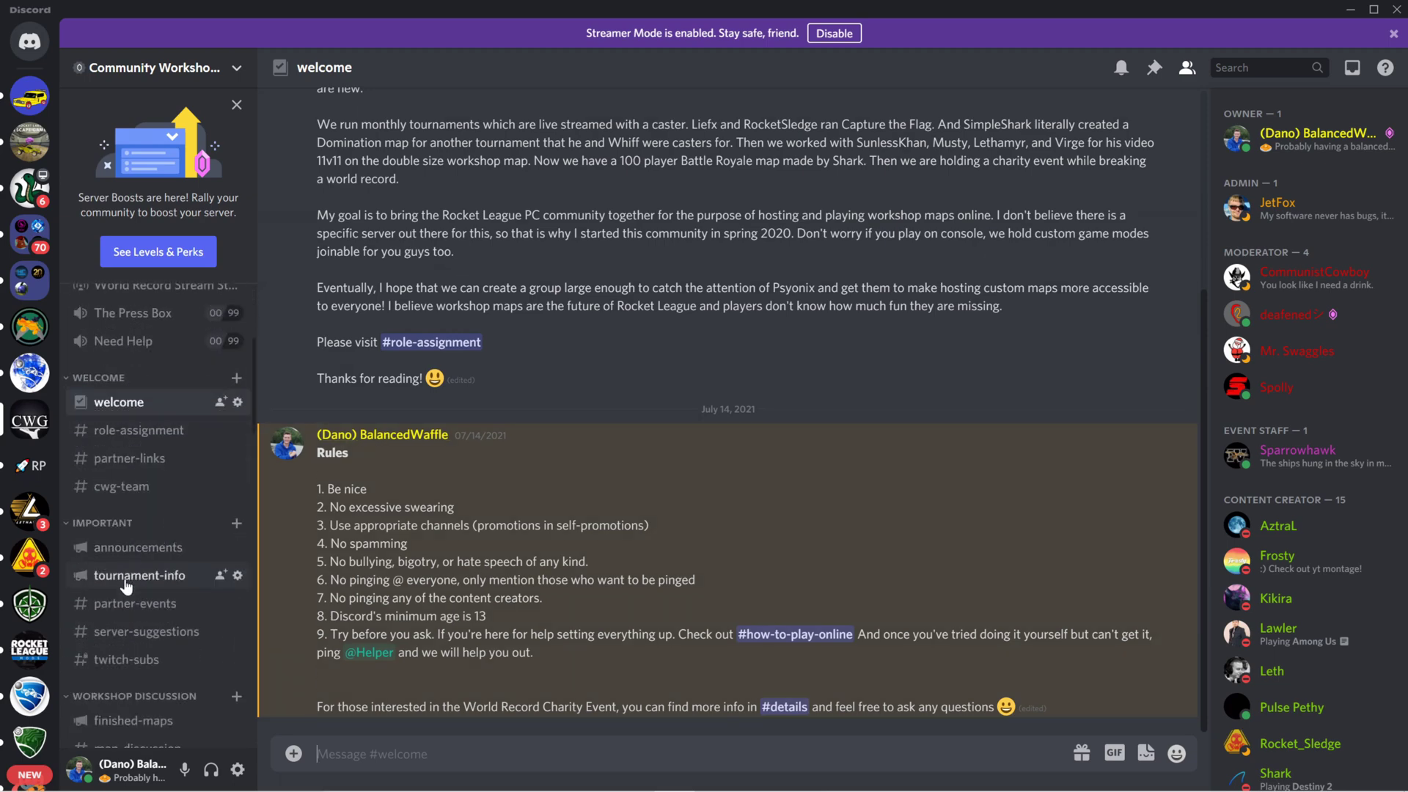
{"action": "scroll", "coordinate": [137, 597], "scroll_direction": "down", "scroll_amount": 2}
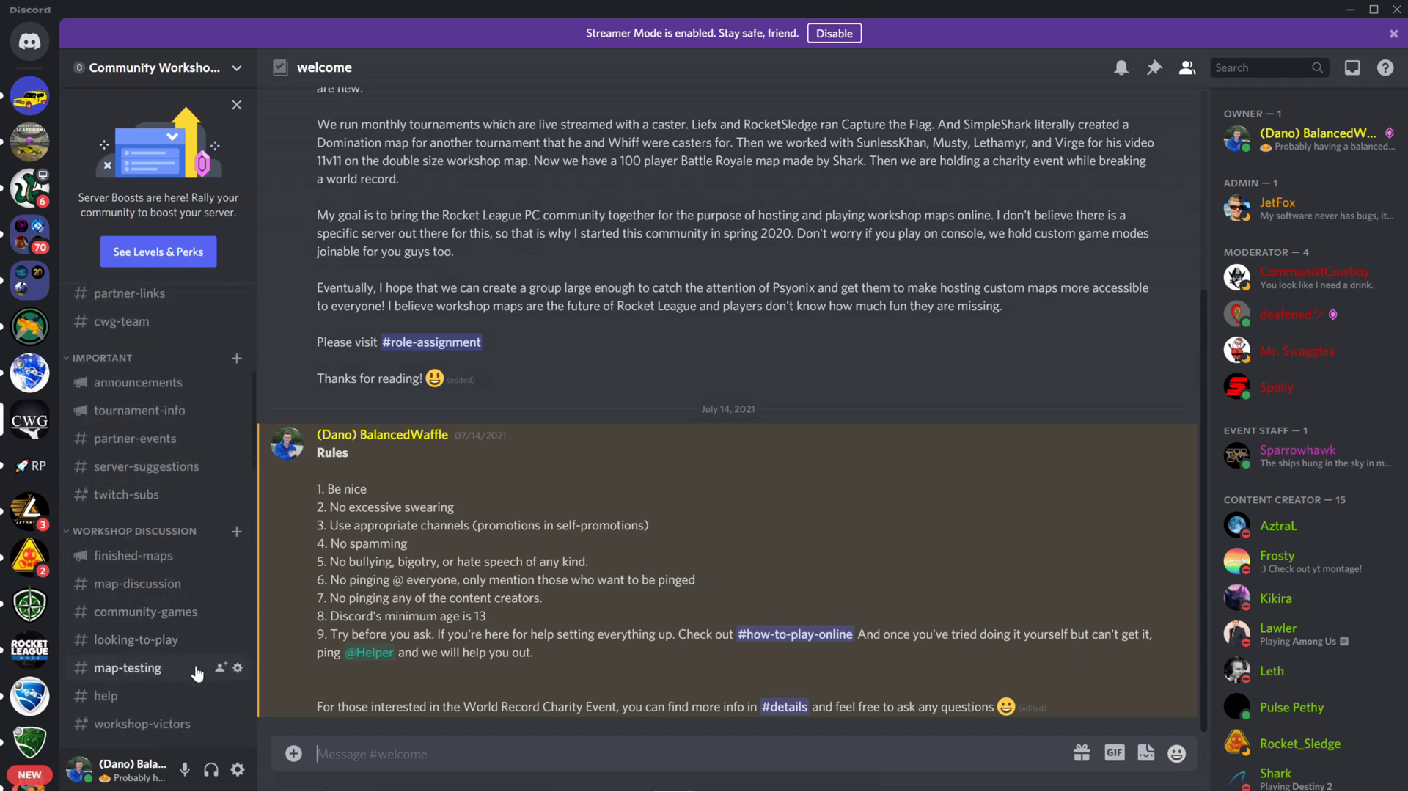
{"action": "scroll", "coordinate": [195, 585], "scroll_direction": "up", "scroll_amount": 5}
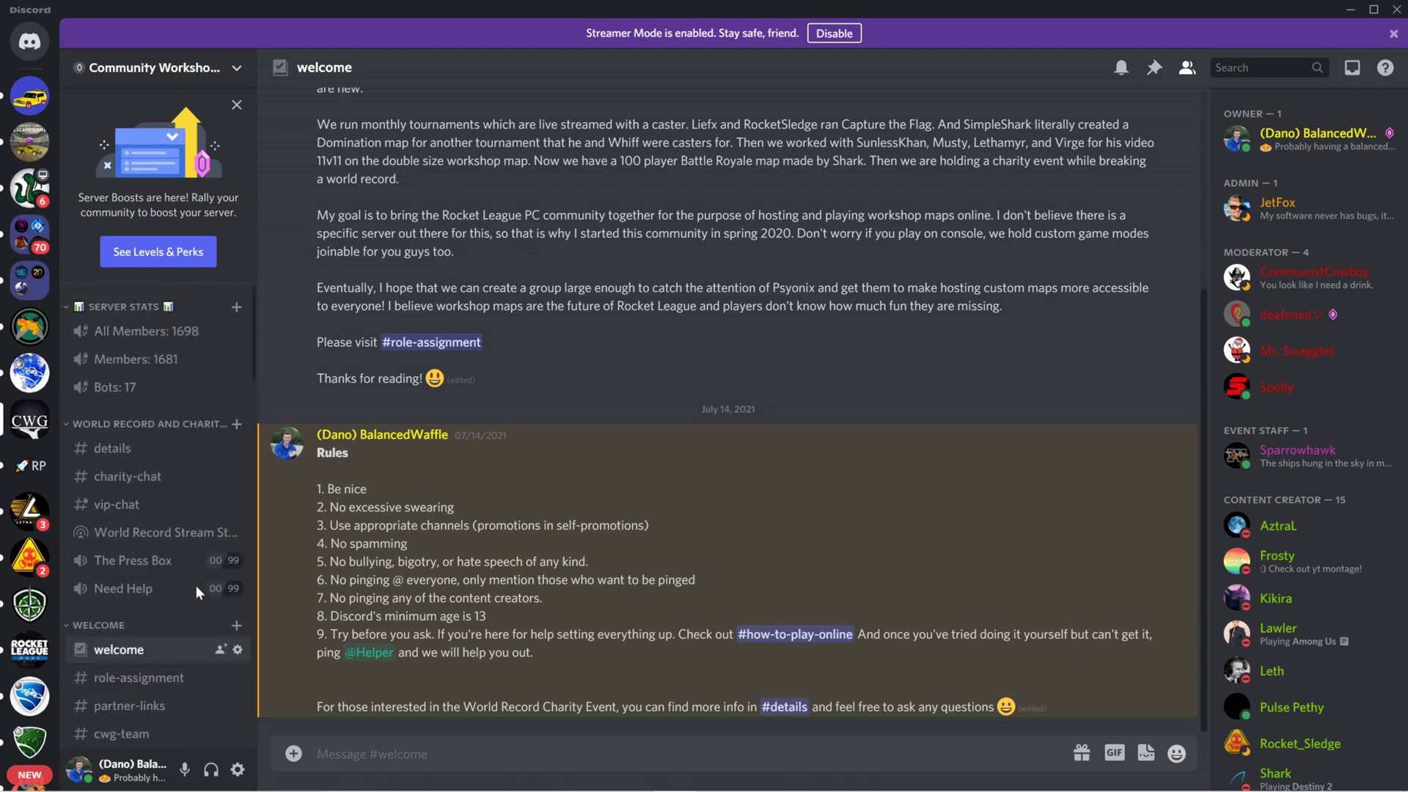
Step: Open the details channel and read the World Record charity event posts from the first to the latest
{"action": "left_click", "coordinate": [123, 453]}
{"action": "scroll", "coordinate": [613, 464], "scroll_direction": "up", "scroll_amount": 15}
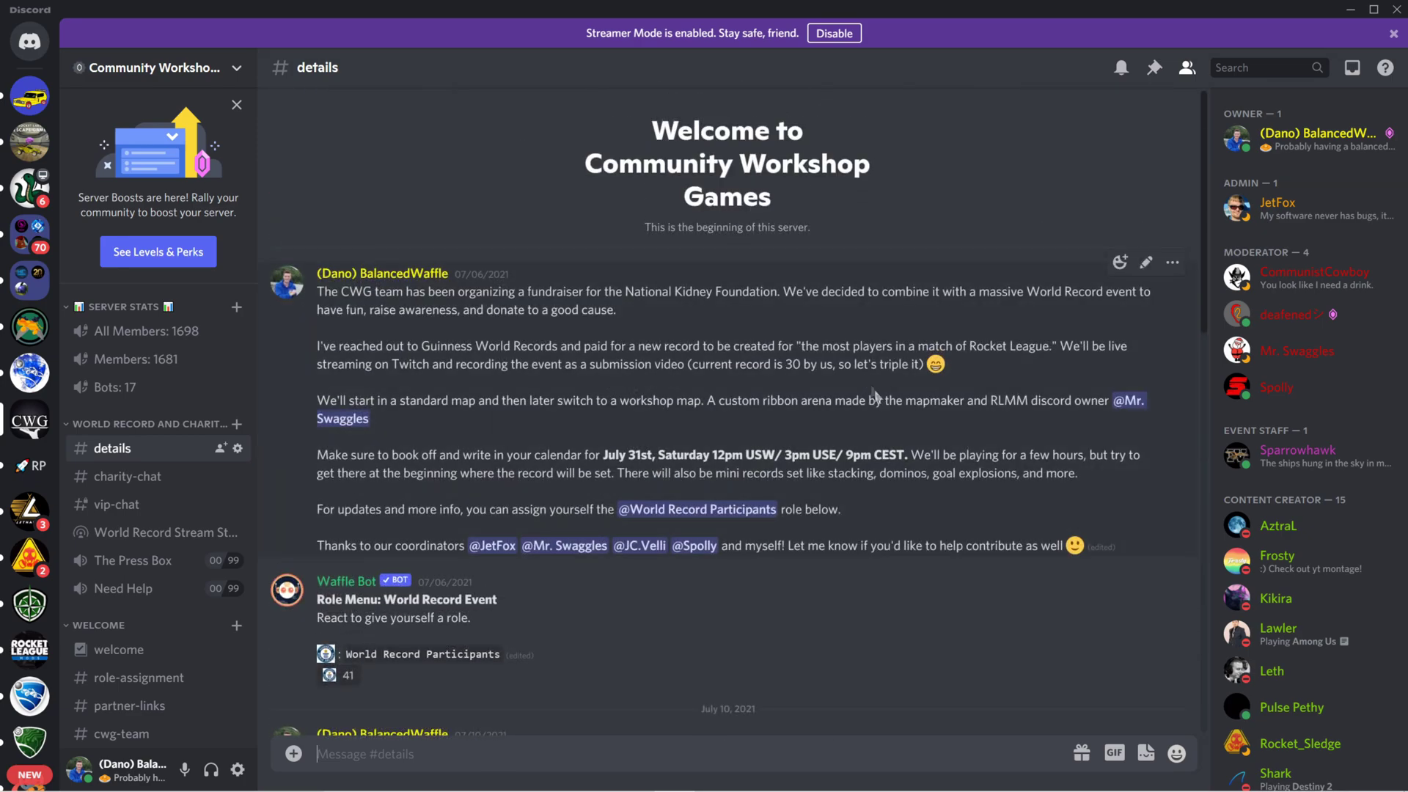
{"action": "scroll", "coordinate": [870, 538], "scroll_direction": "down", "scroll_amount": 15}
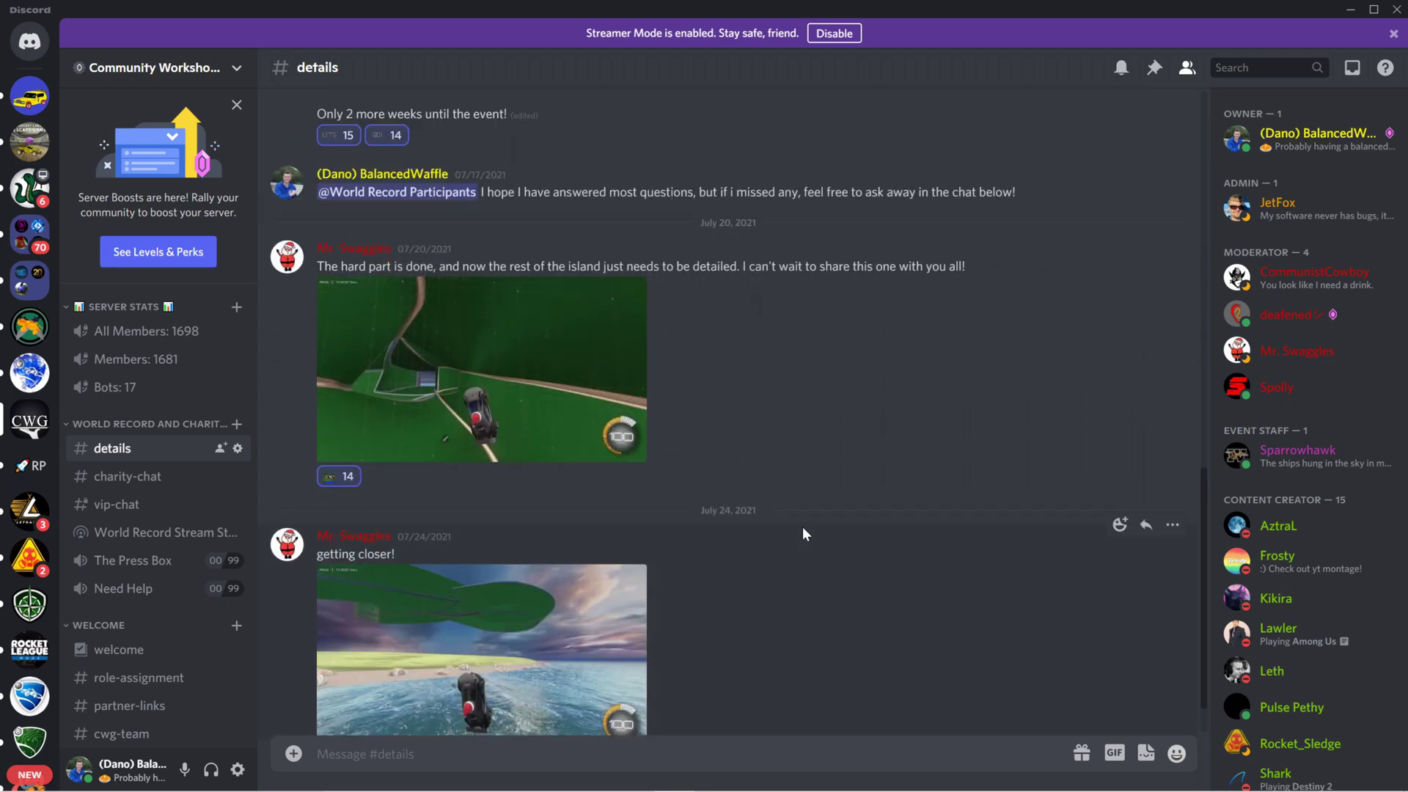
{"action": "scroll", "coordinate": [802, 527], "scroll_direction": "down", "scroll_amount": 1}
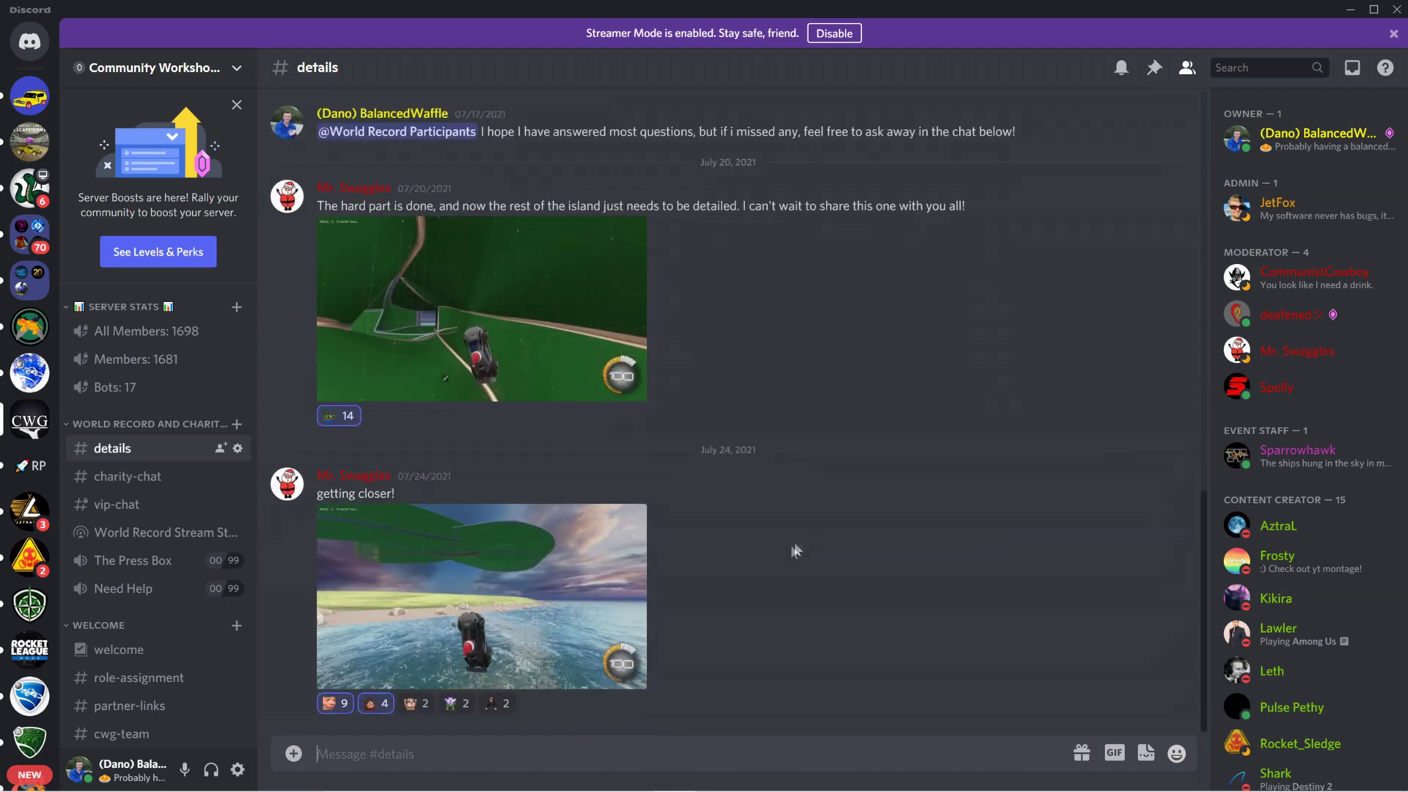
Step: Look through the vip-chat channel back to the campaign and donate links, and return to the welcome channel
{"action": "left_click", "coordinate": [117, 505]}
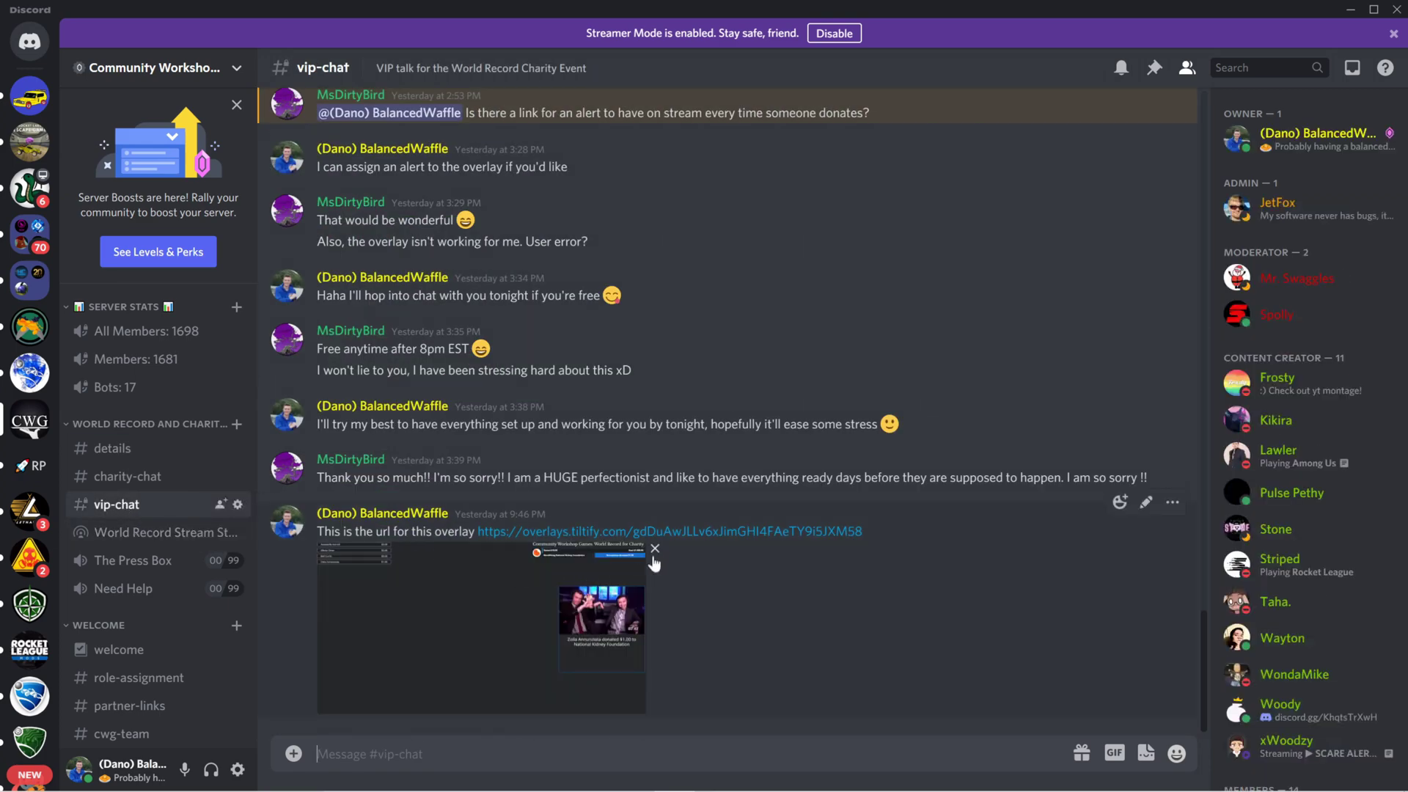
{"action": "scroll", "coordinate": [703, 546], "scroll_direction": "up", "scroll_amount": 20}
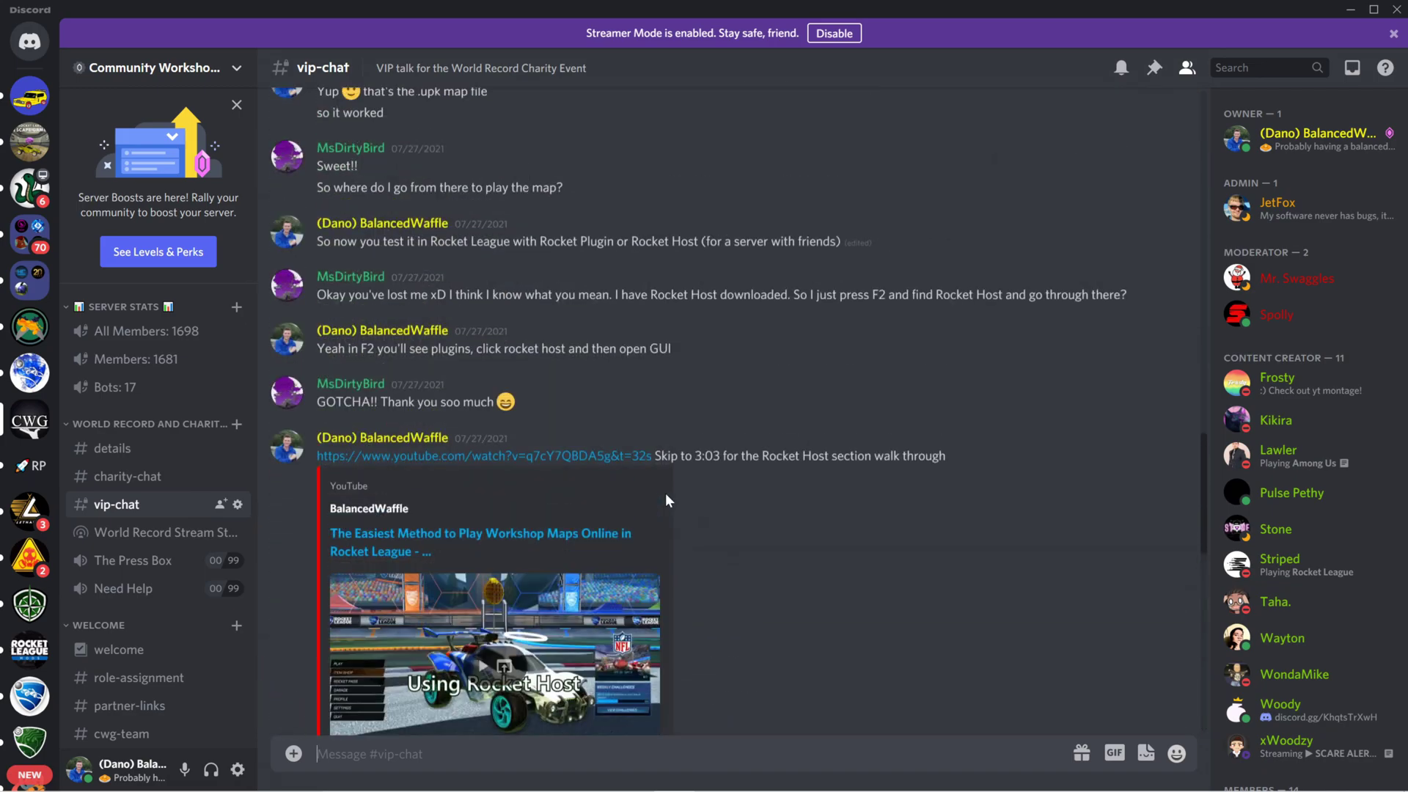
{"action": "scroll", "coordinate": [630, 499], "scroll_direction": "up", "scroll_amount": 15}
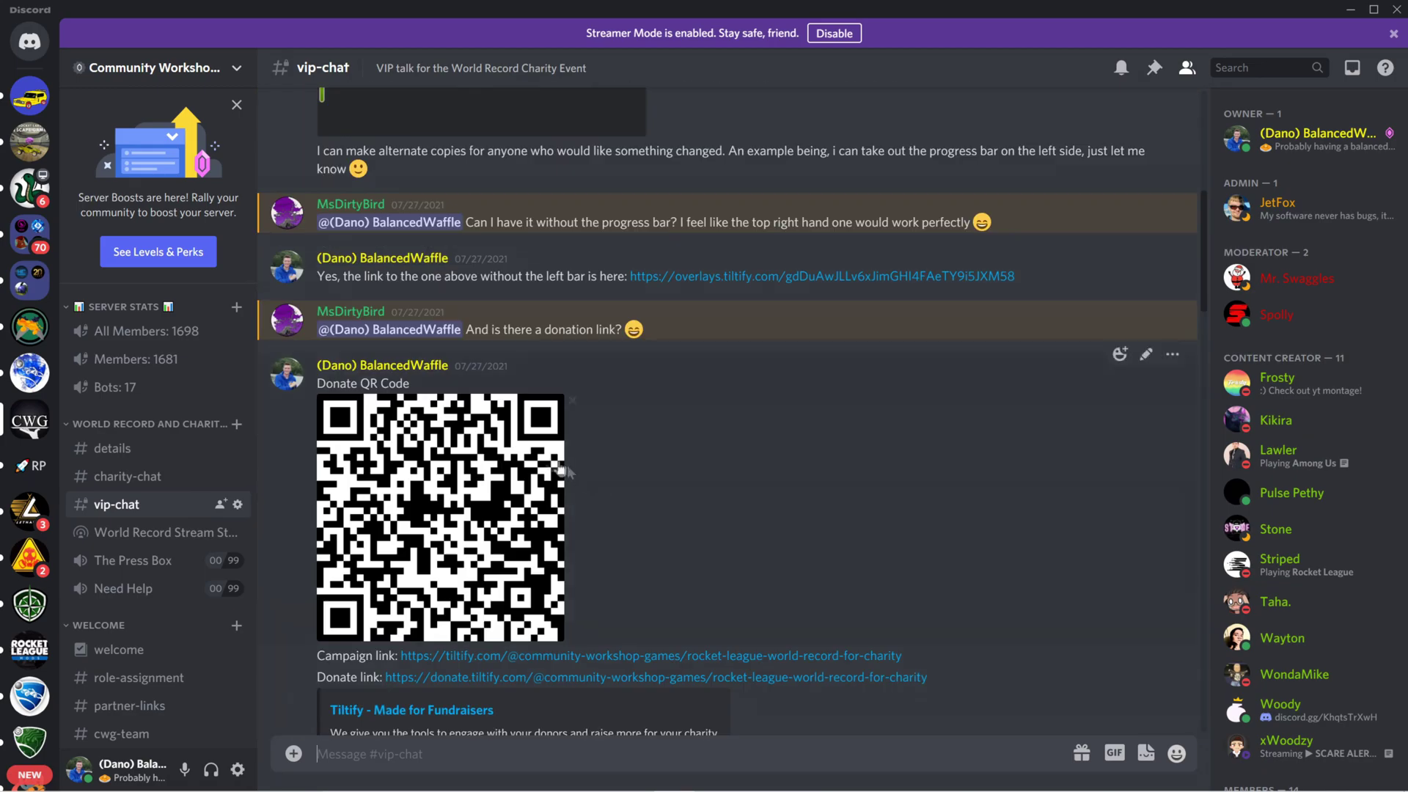
{"action": "scroll", "coordinate": [616, 517], "scroll_direction": "down", "scroll_amount": 3}
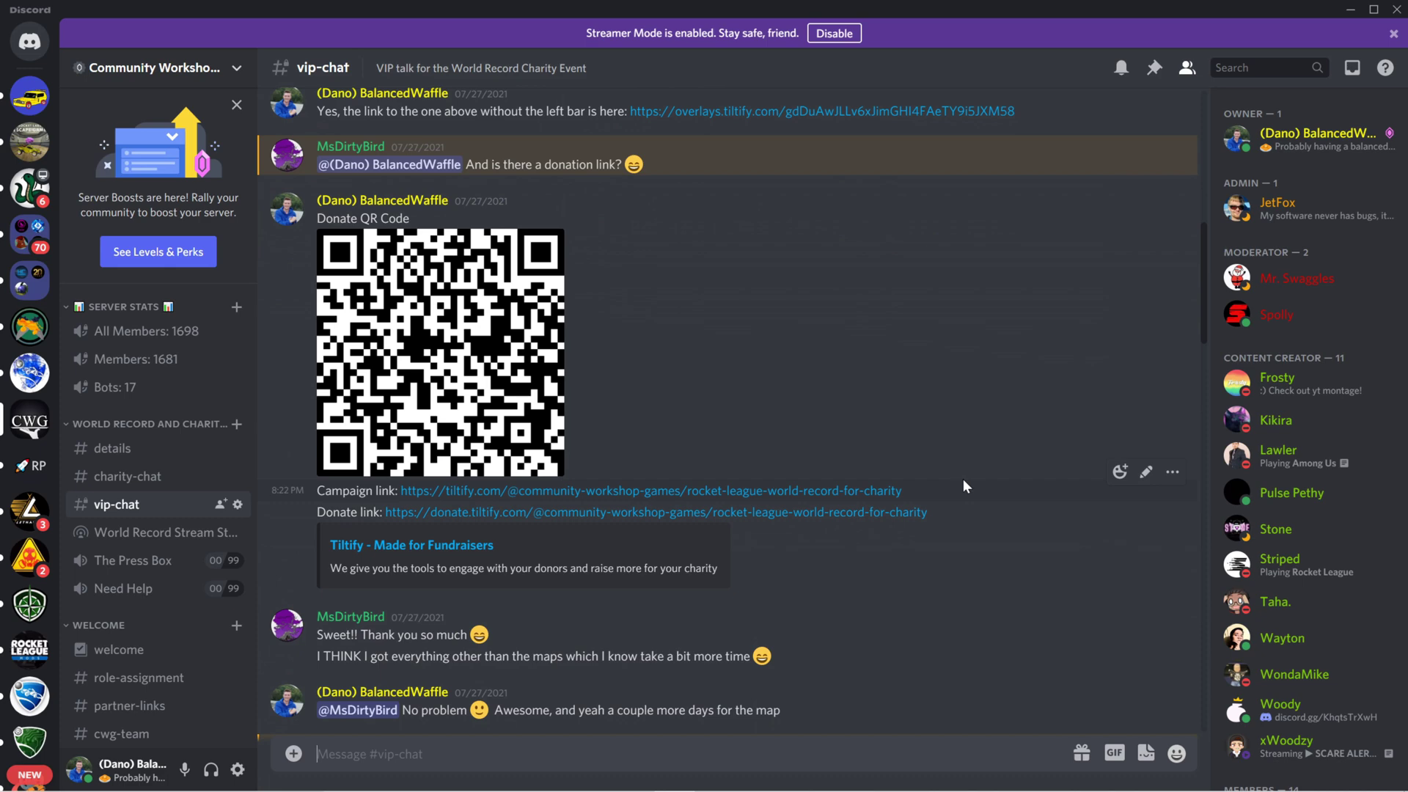
{"action": "scroll", "coordinate": [1277, 452], "scroll_direction": "down", "scroll_amount": 3}
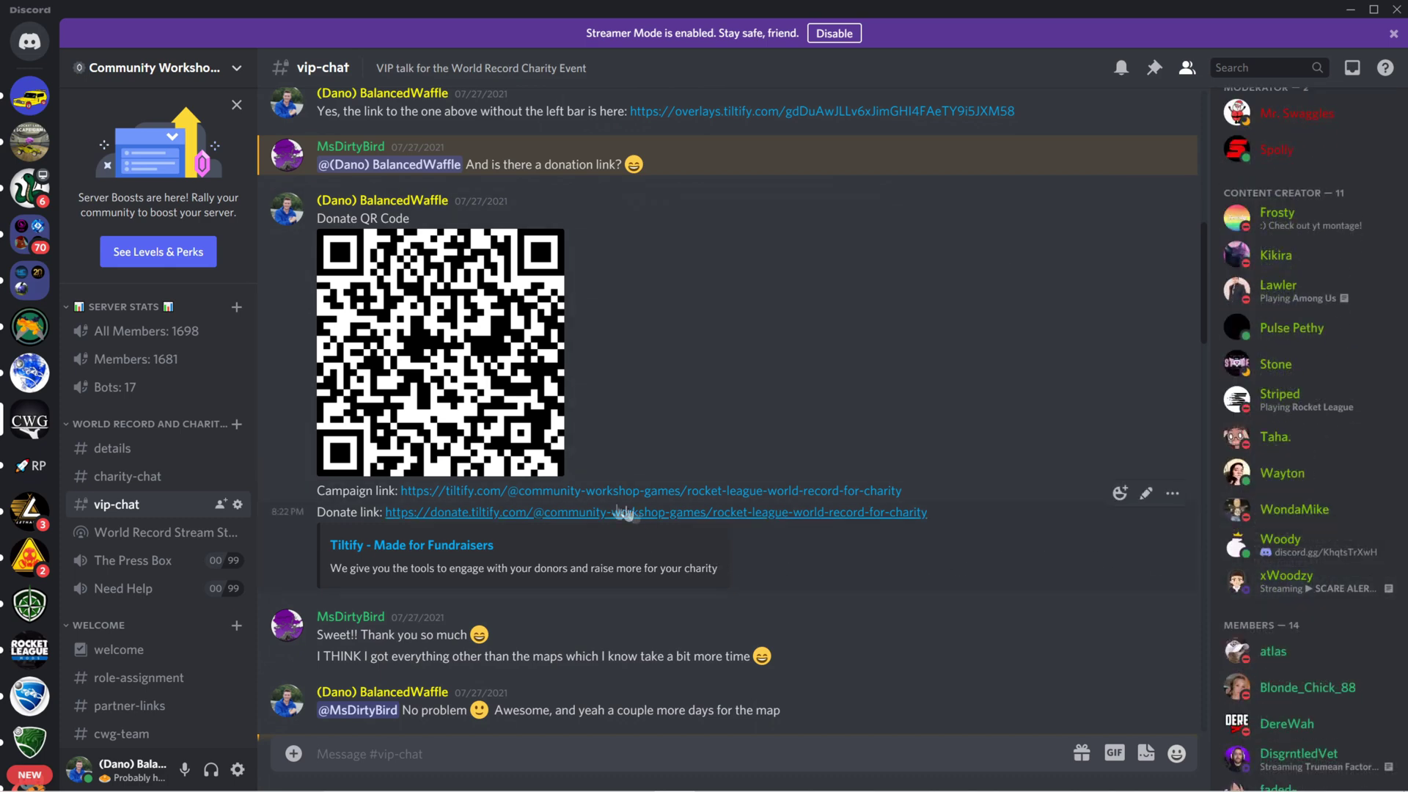
{"action": "left_click", "coordinate": [127, 653]}
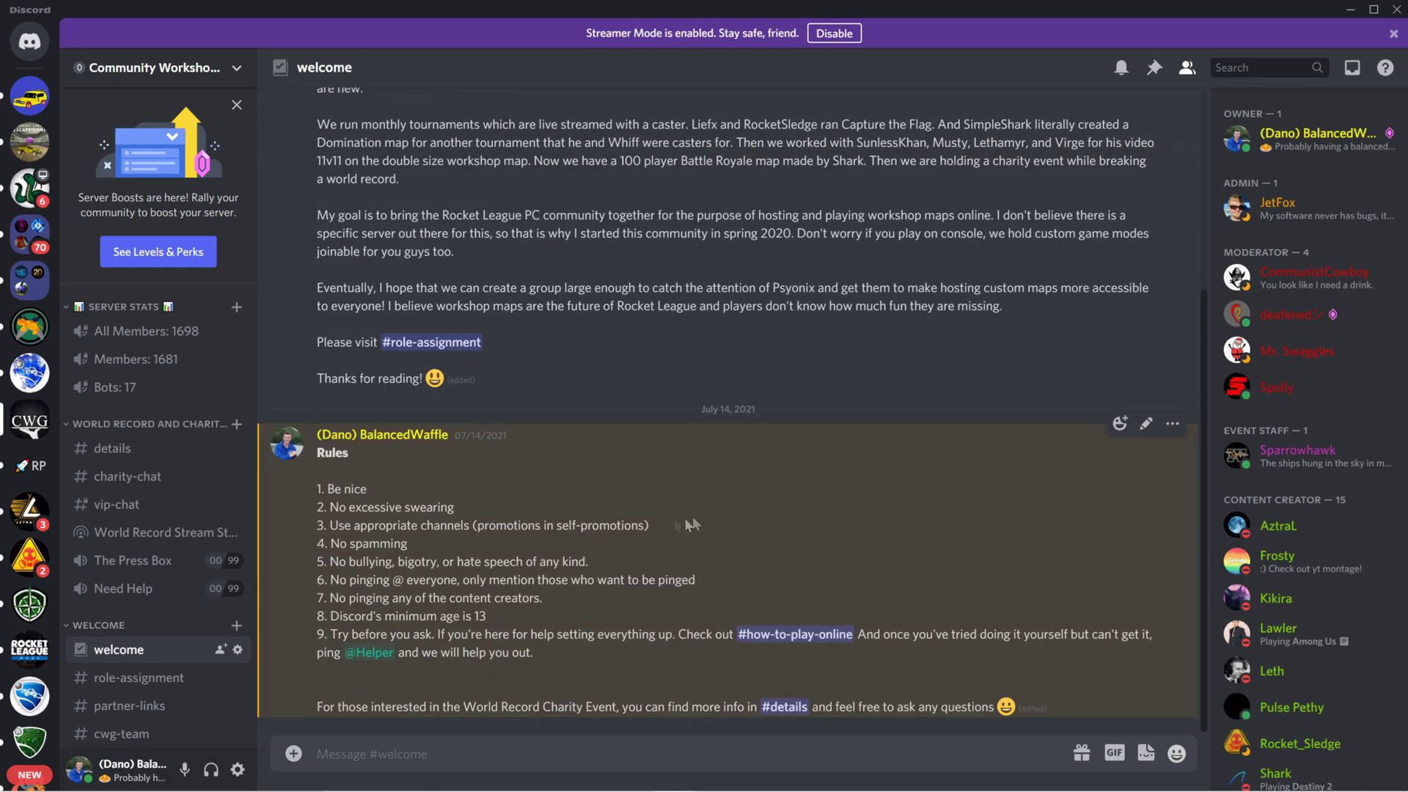